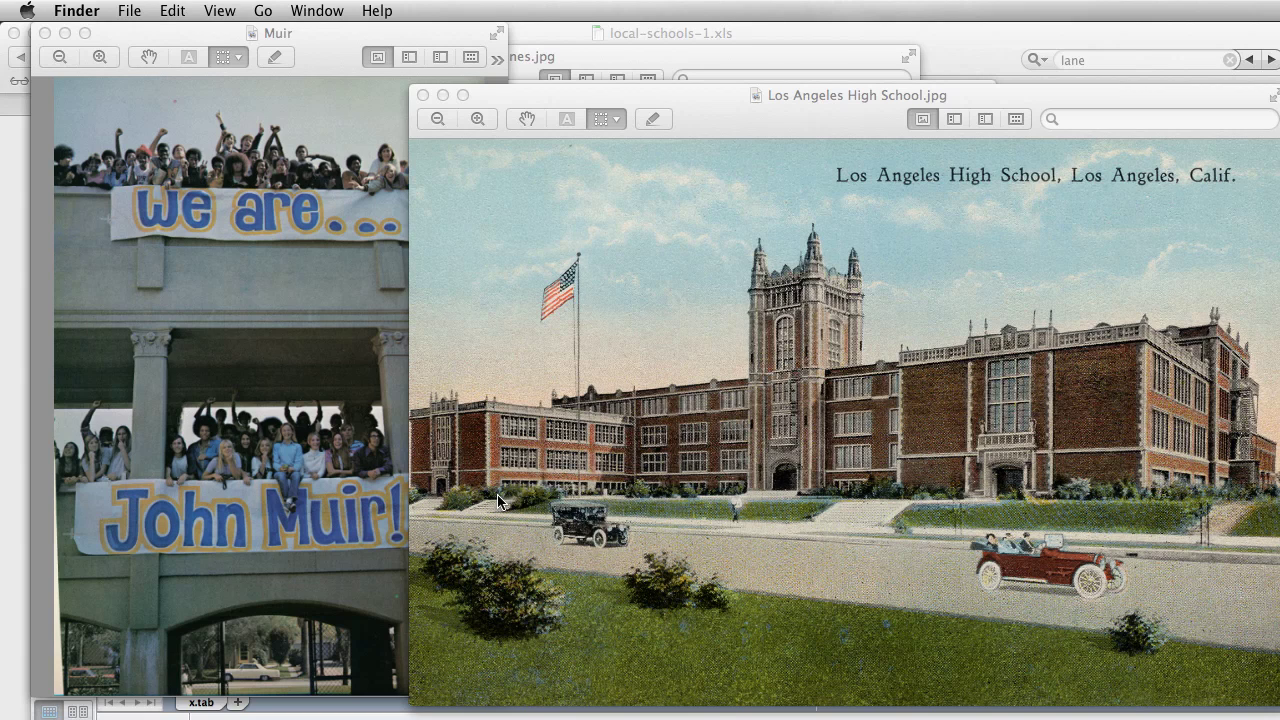
Close the Los Angeles High School, Muir, Northridge Academy and Ramon-Cortines pictures that cover the spreadsheet
left_click(423, 95)
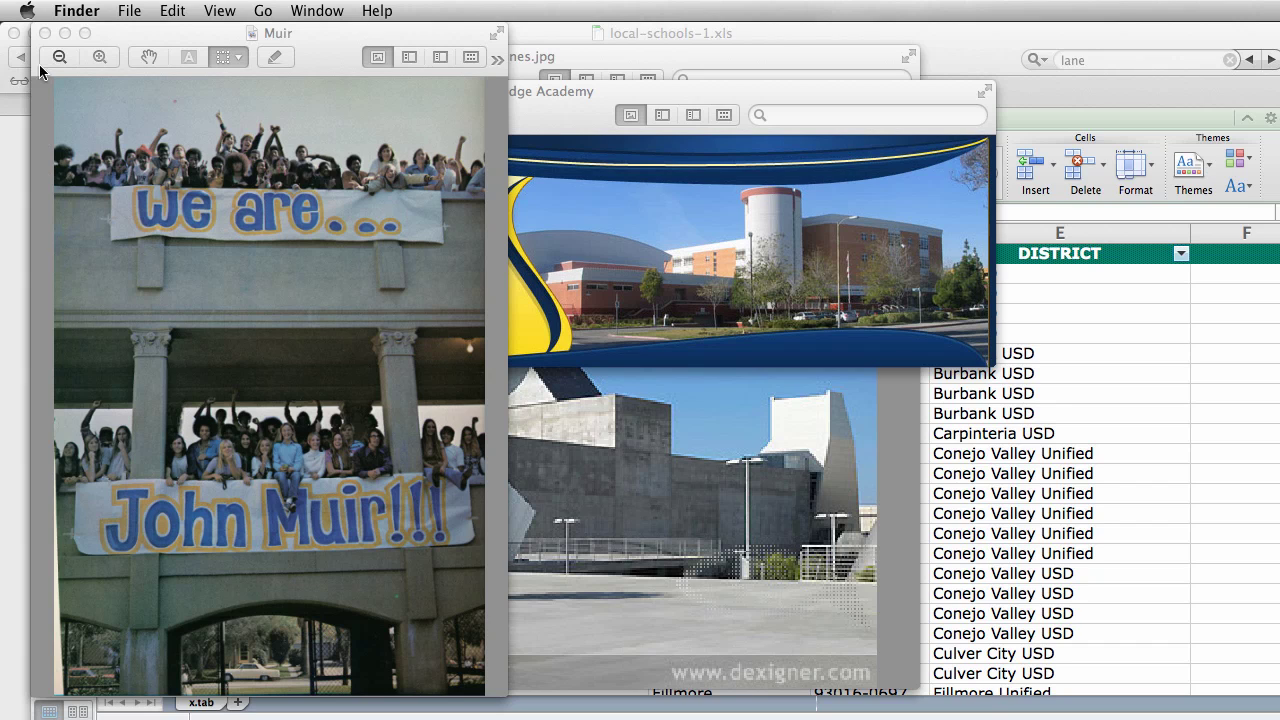
left_click(44, 34)
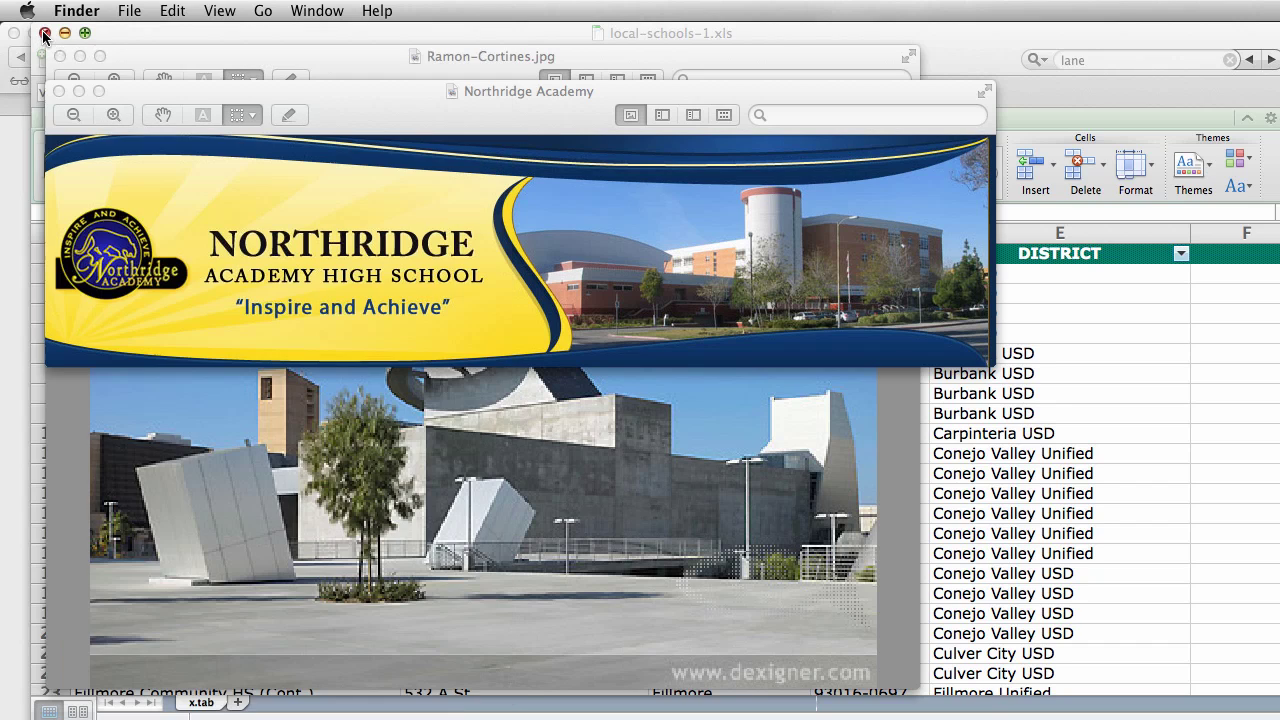
left_click_drag(340, 93, 352, 198)
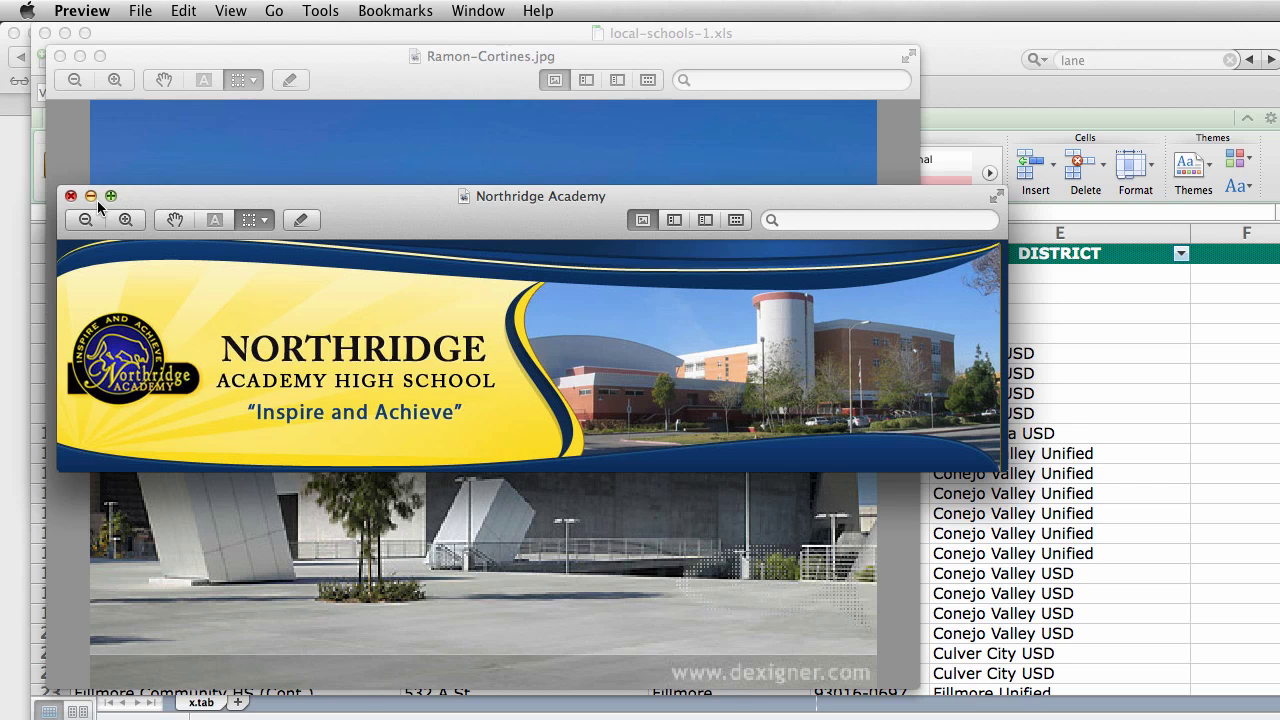
left_click(70, 195)
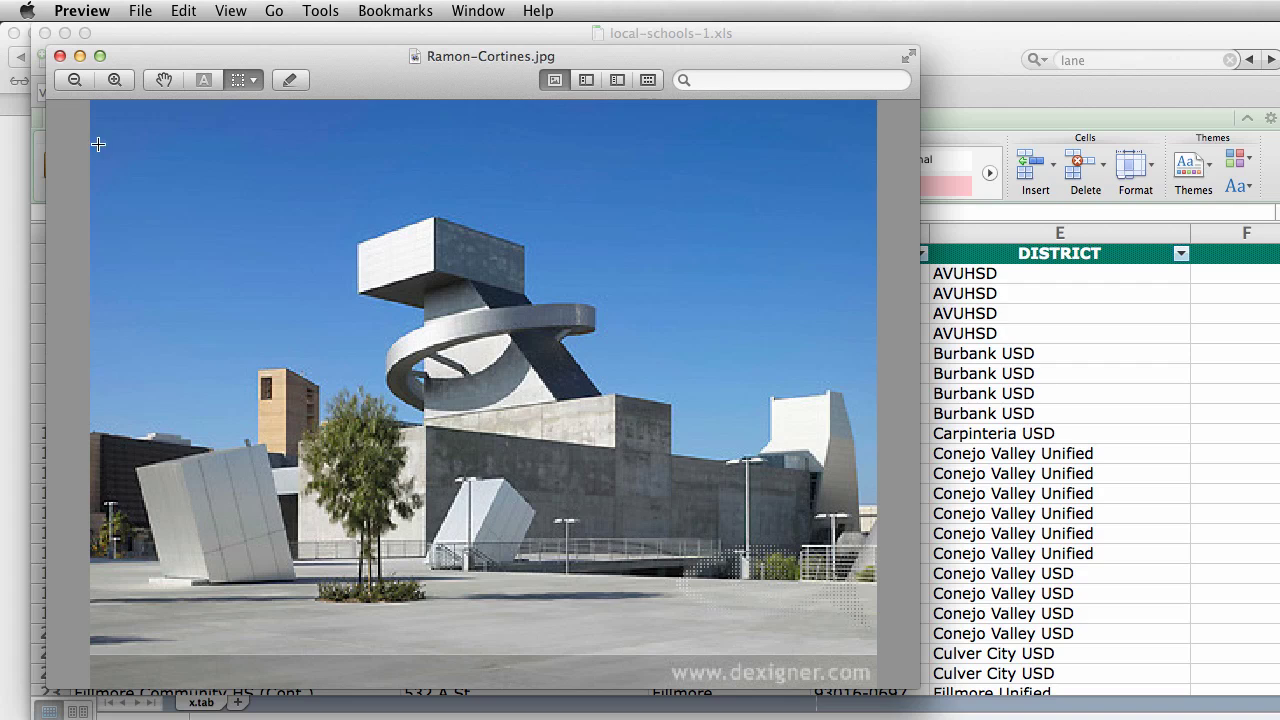
left_click(60, 57)
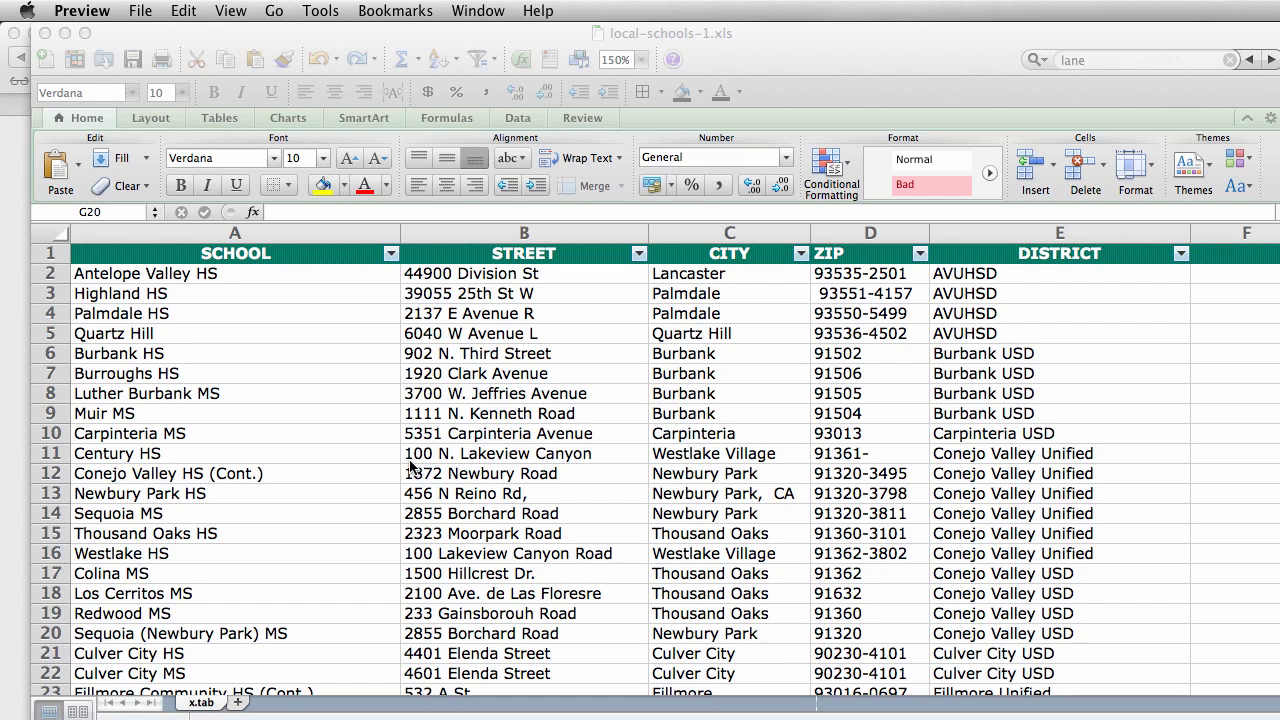
Select header row 1 of the school list and turn off its filter
left_click(55, 254)
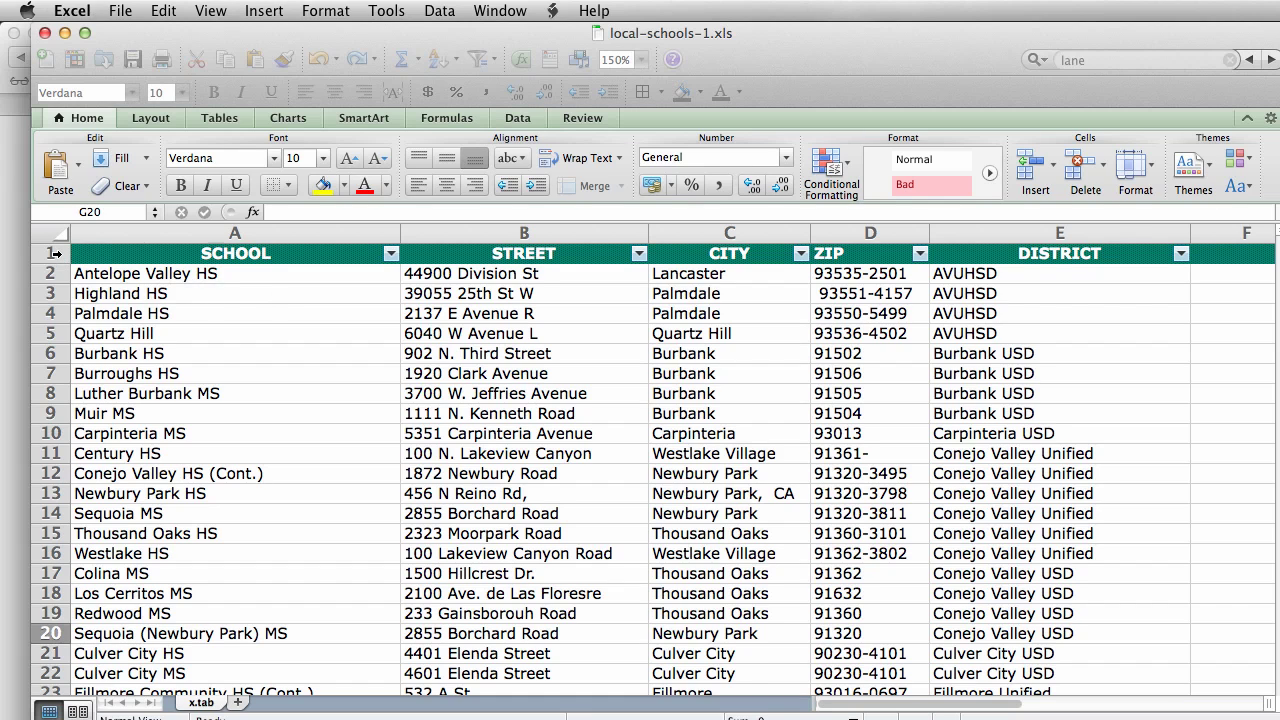
left_click(53, 254)
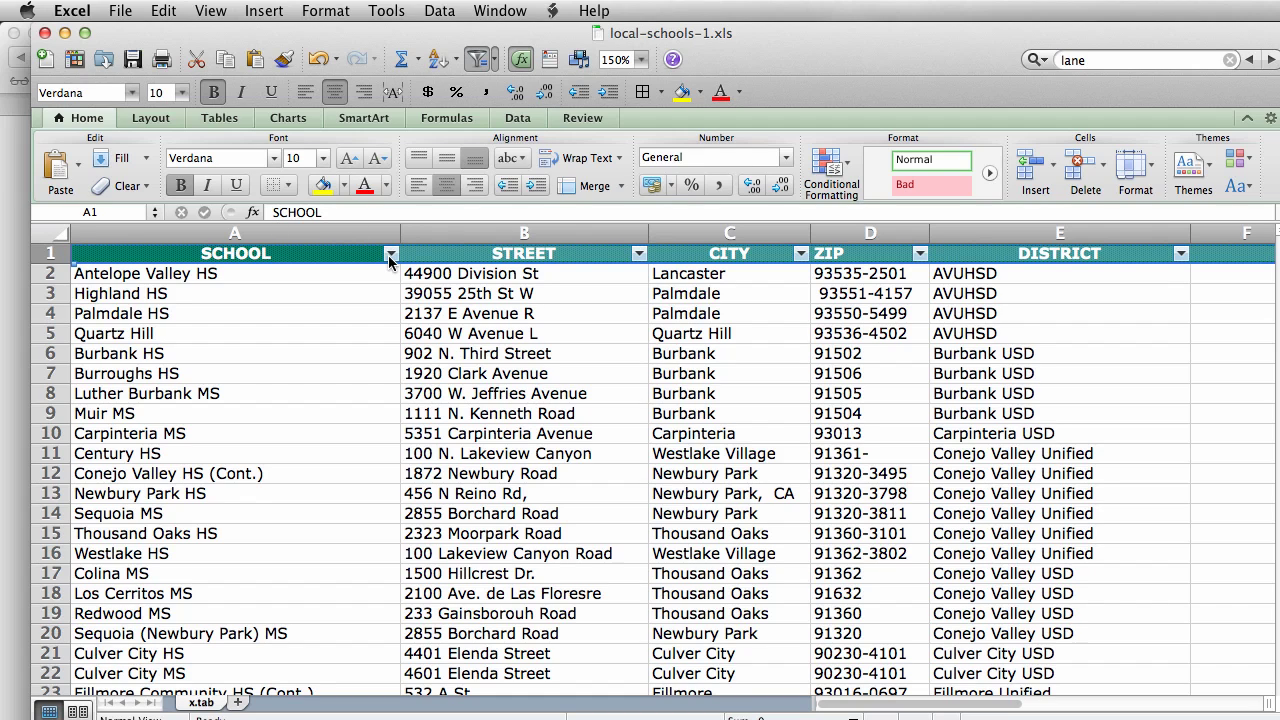
left_click(439, 10)
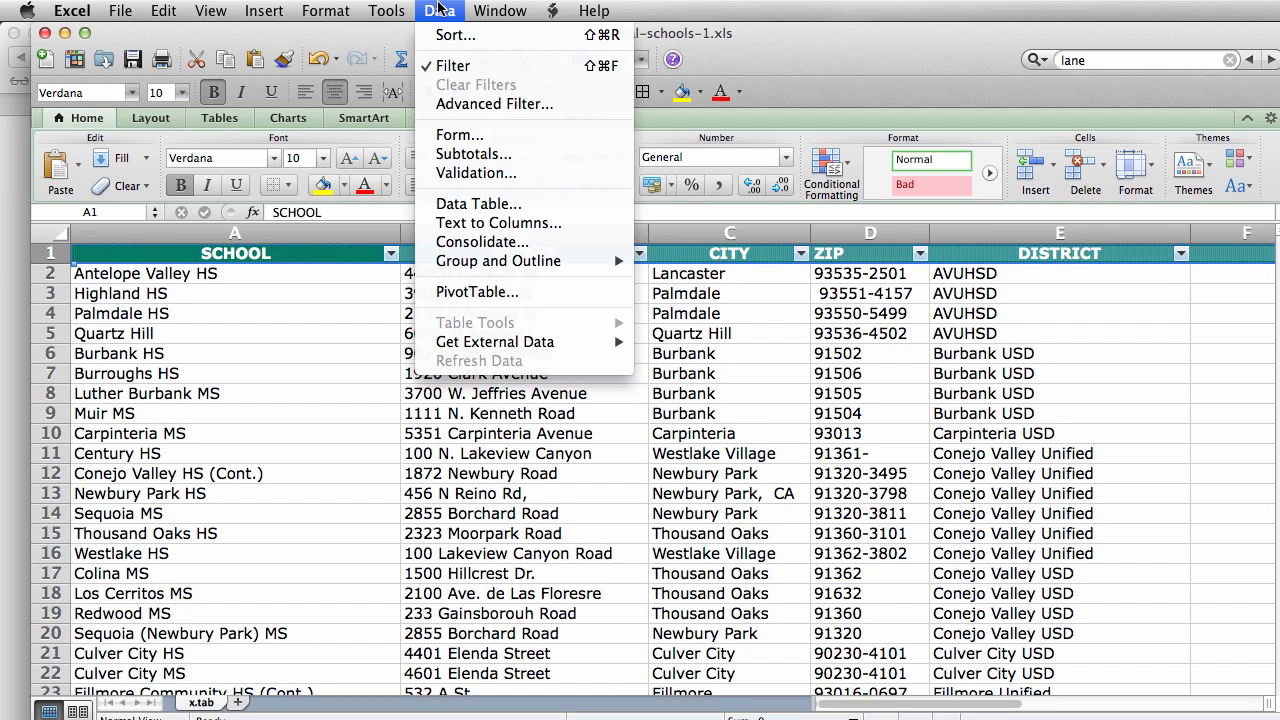
left_click(447, 66)
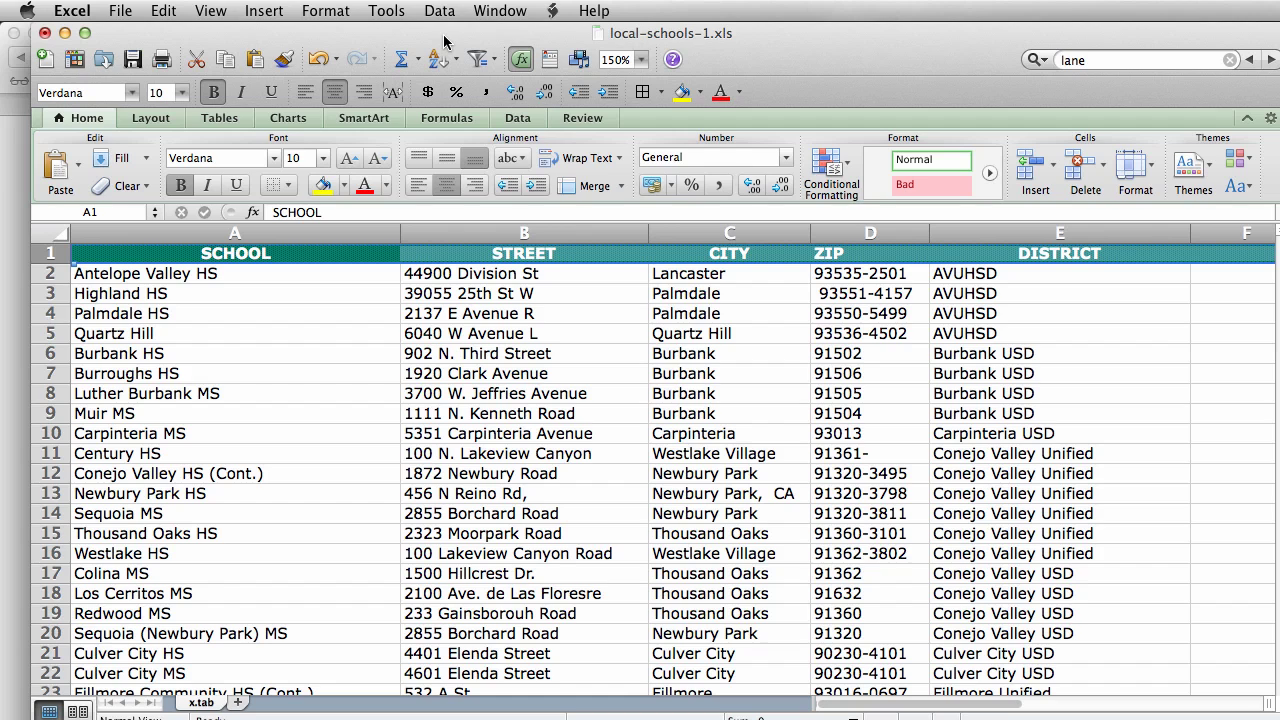
Check the installed version of Excel and close the version information
left_click(72, 10)
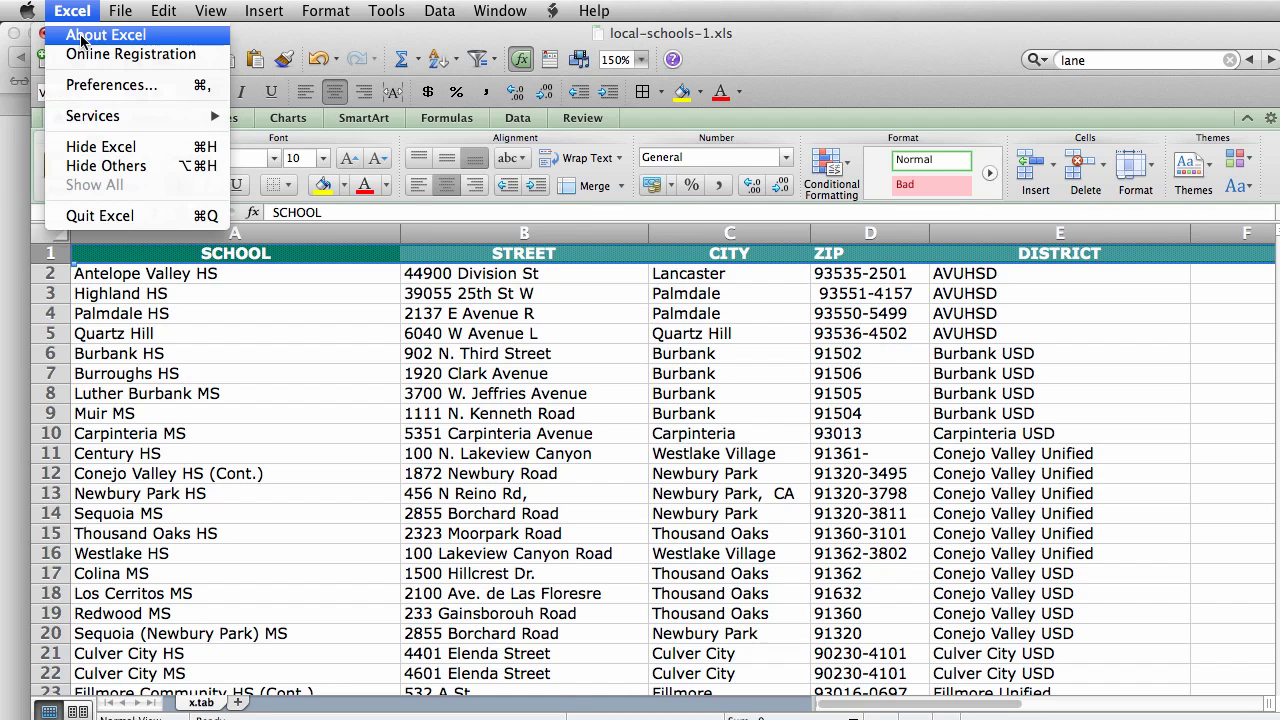
left_click(82, 38)
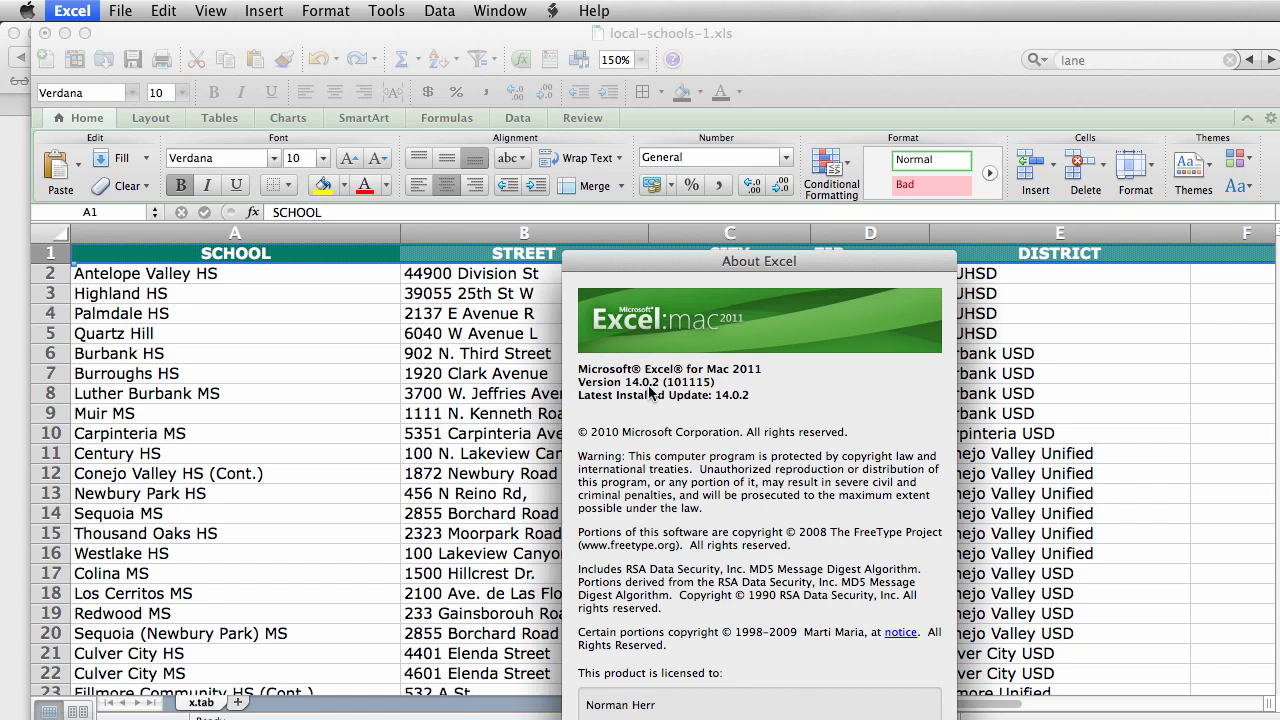
key("Return")
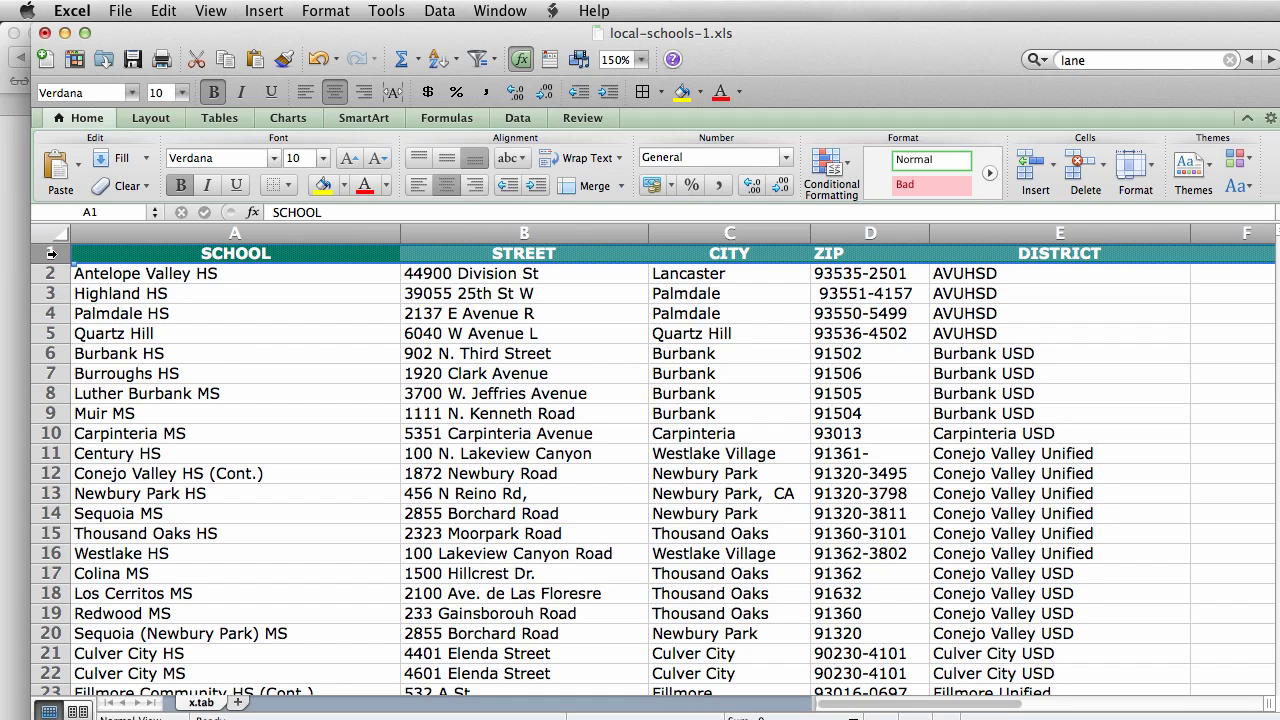
Turn on the filter for the header row and freeze the panes at cell B2
left_click(439, 10)
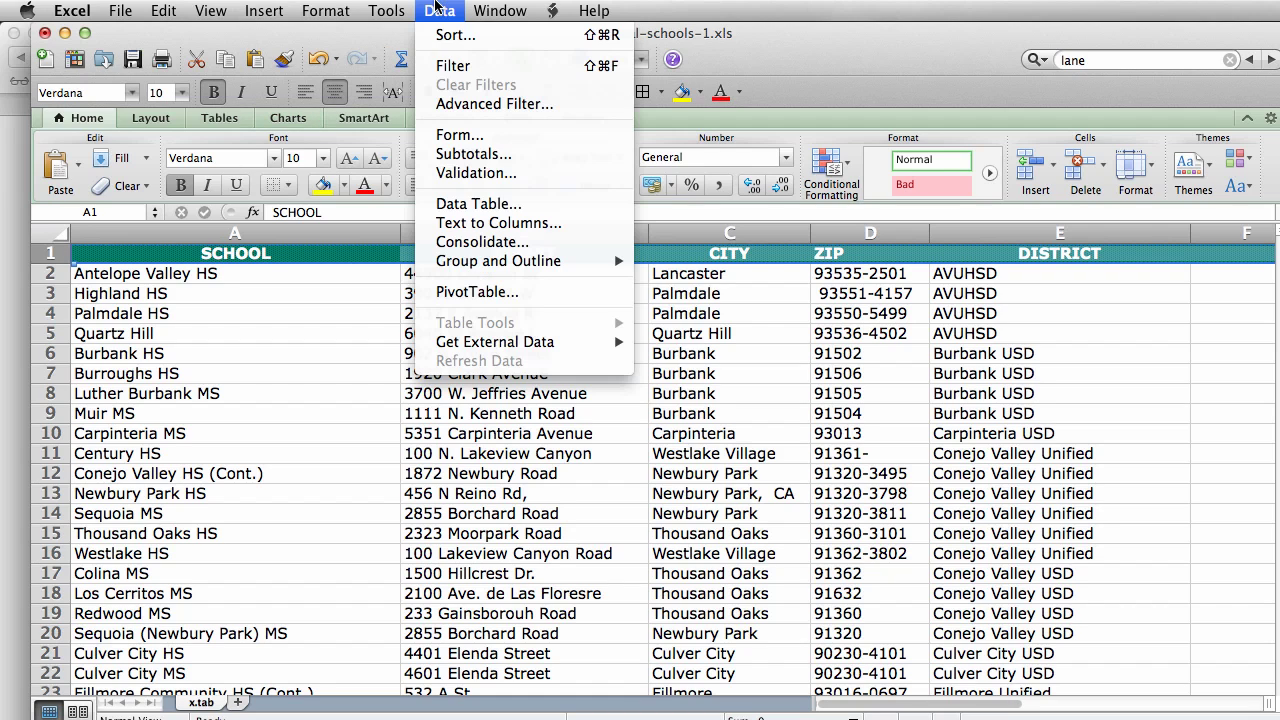
left_click(445, 65)
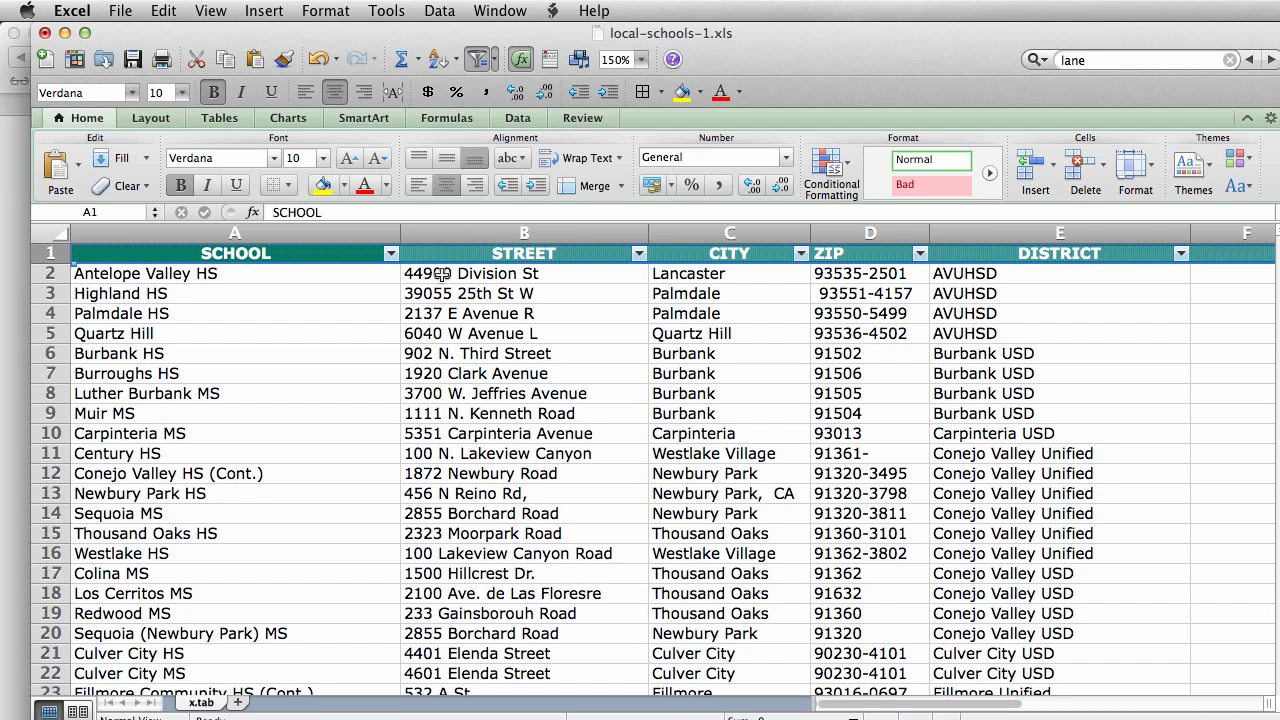
left_click(441, 273)
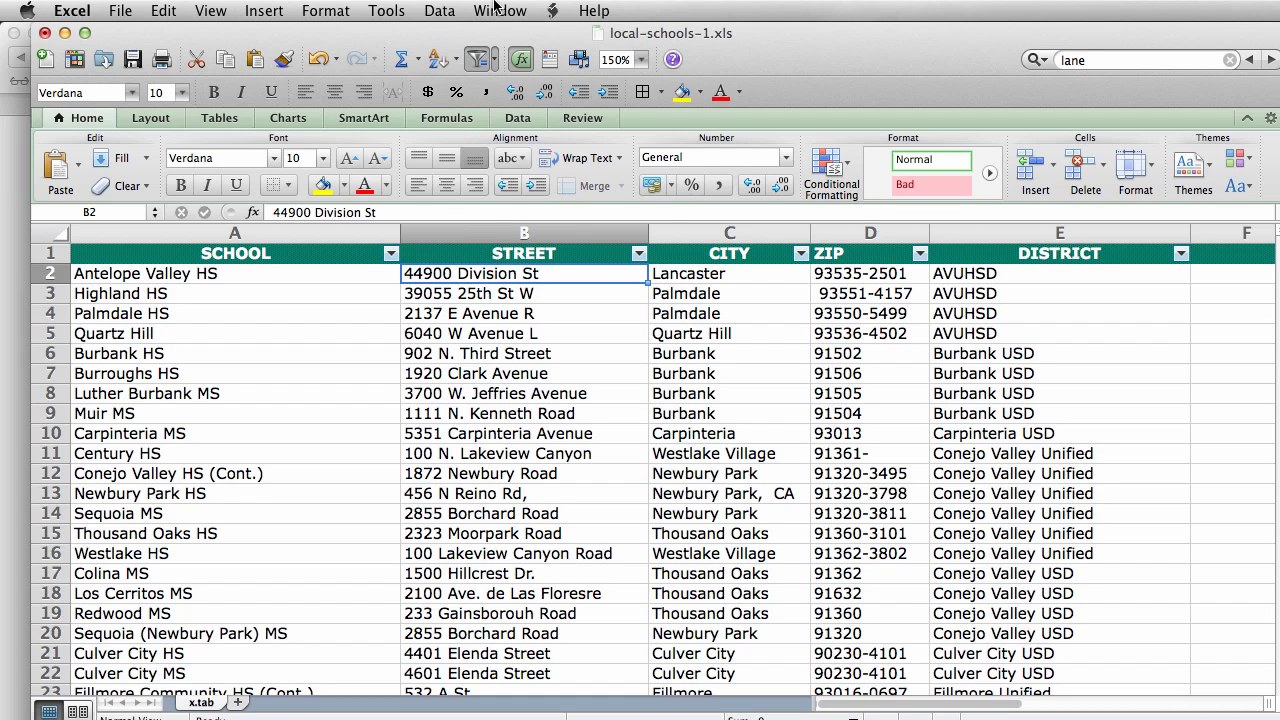
left_click(497, 10)
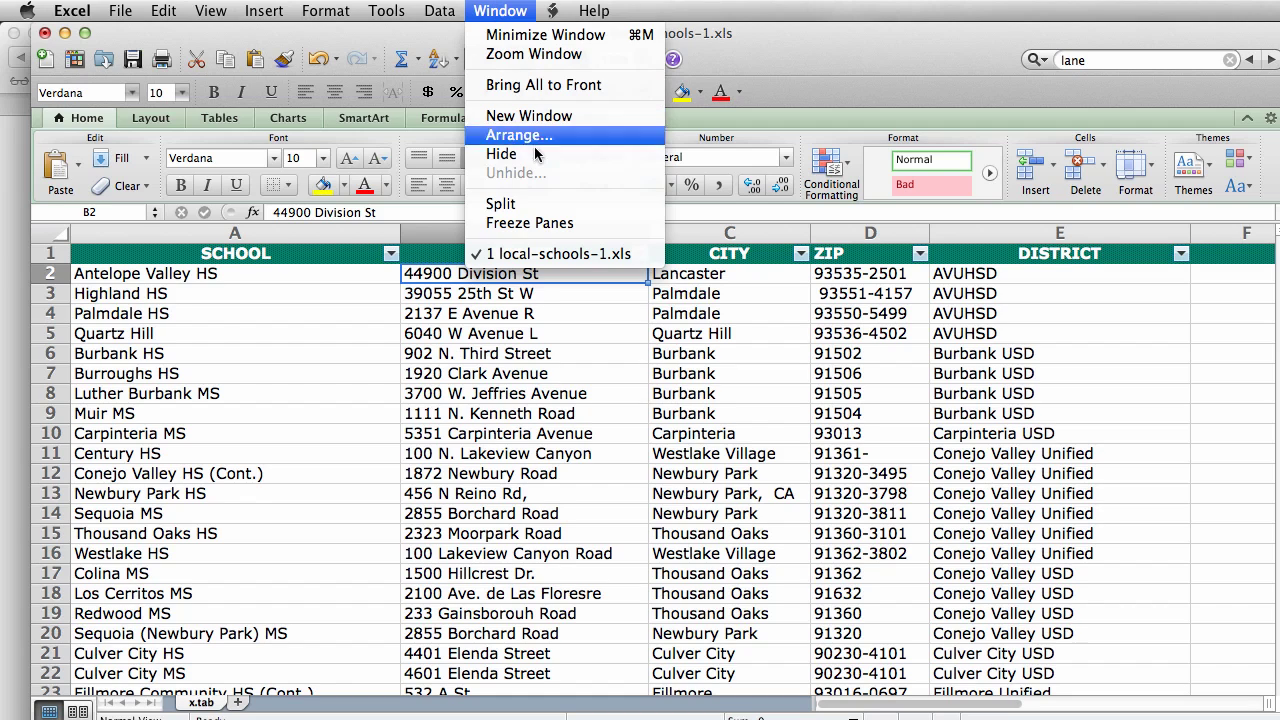
left_click(549, 224)
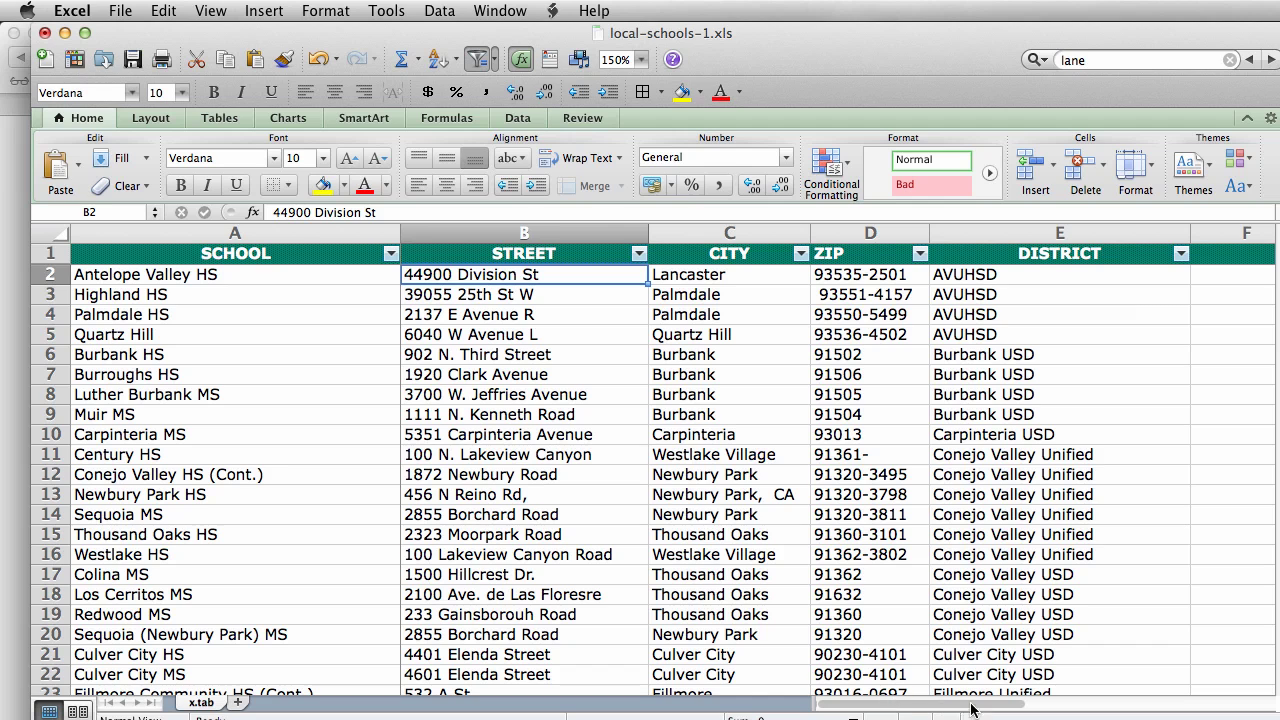
Scroll through the school list to check the frozen header row and school column
left_click_drag(975, 703, 855, 707)
left_click_drag(1279, 716, 1274, 716)
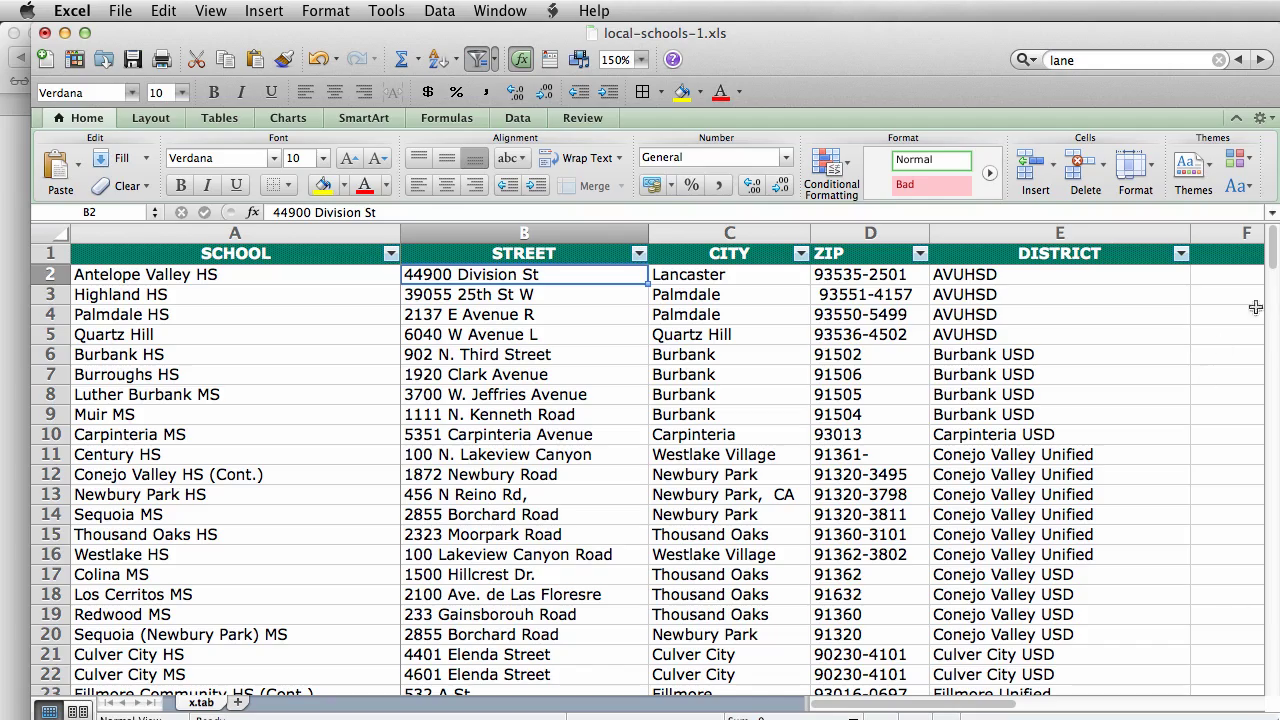
left_click_drag(1266, 256, 1263, 222)
Switch to Word, open the Mail Merge Manager for the blank document, and move it to the middle of the page
key("super+Tab")
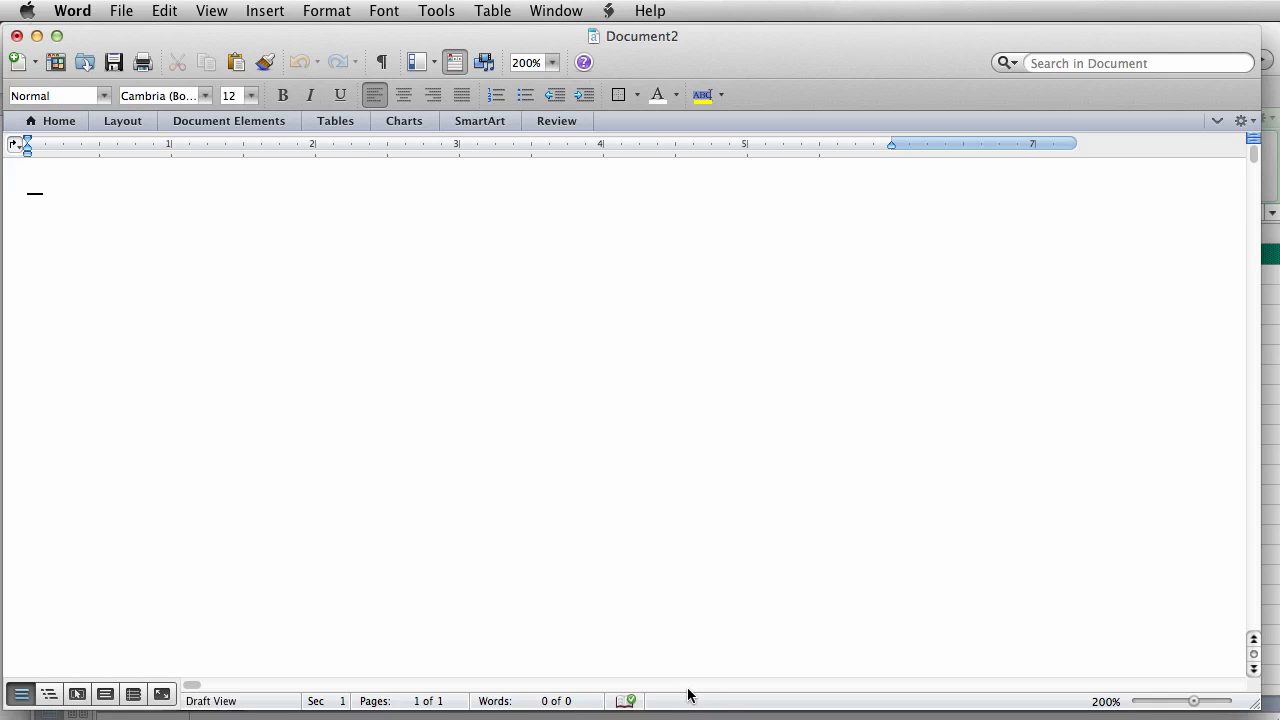
left_click(438, 11)
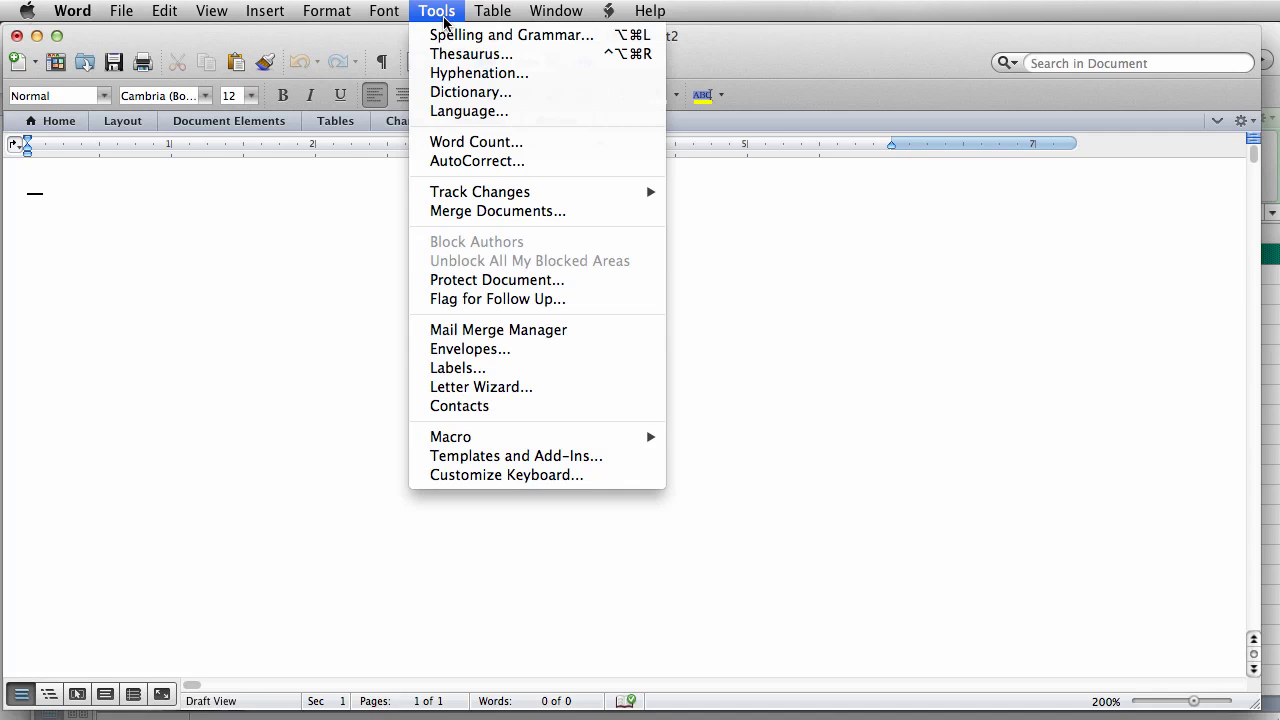
left_click(505, 332)
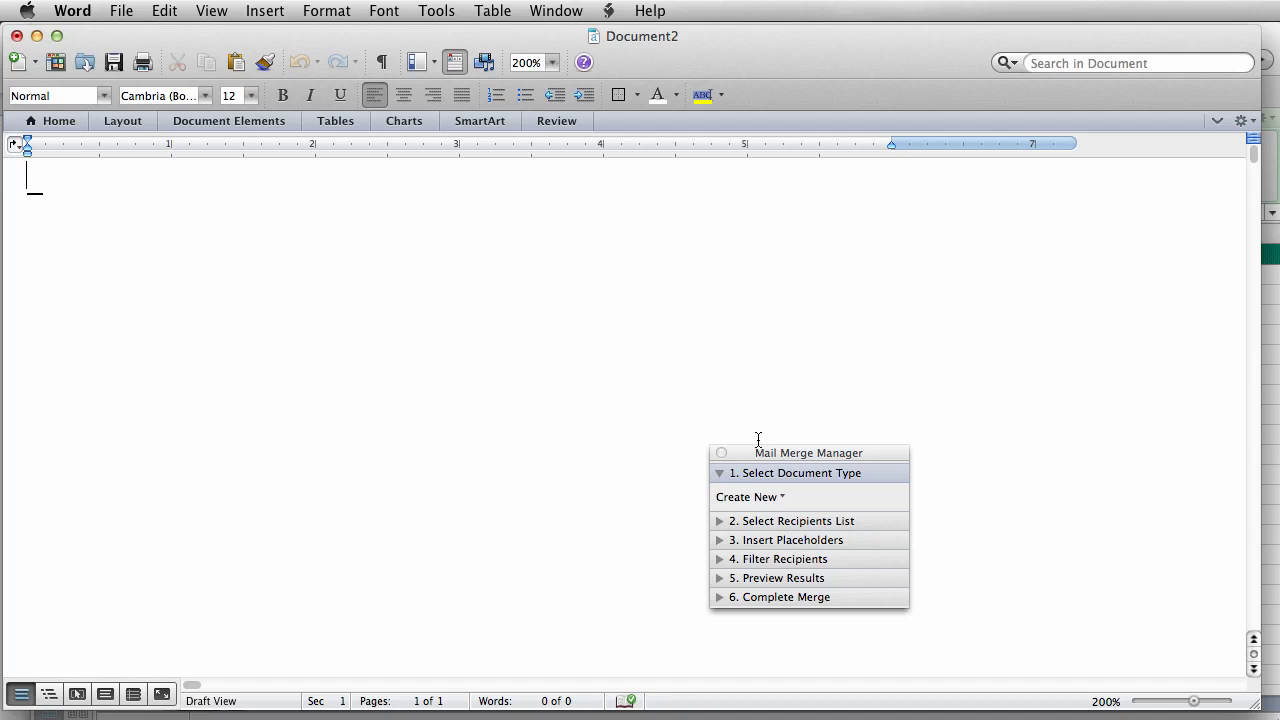
left_click_drag(783, 458, 573, 240)
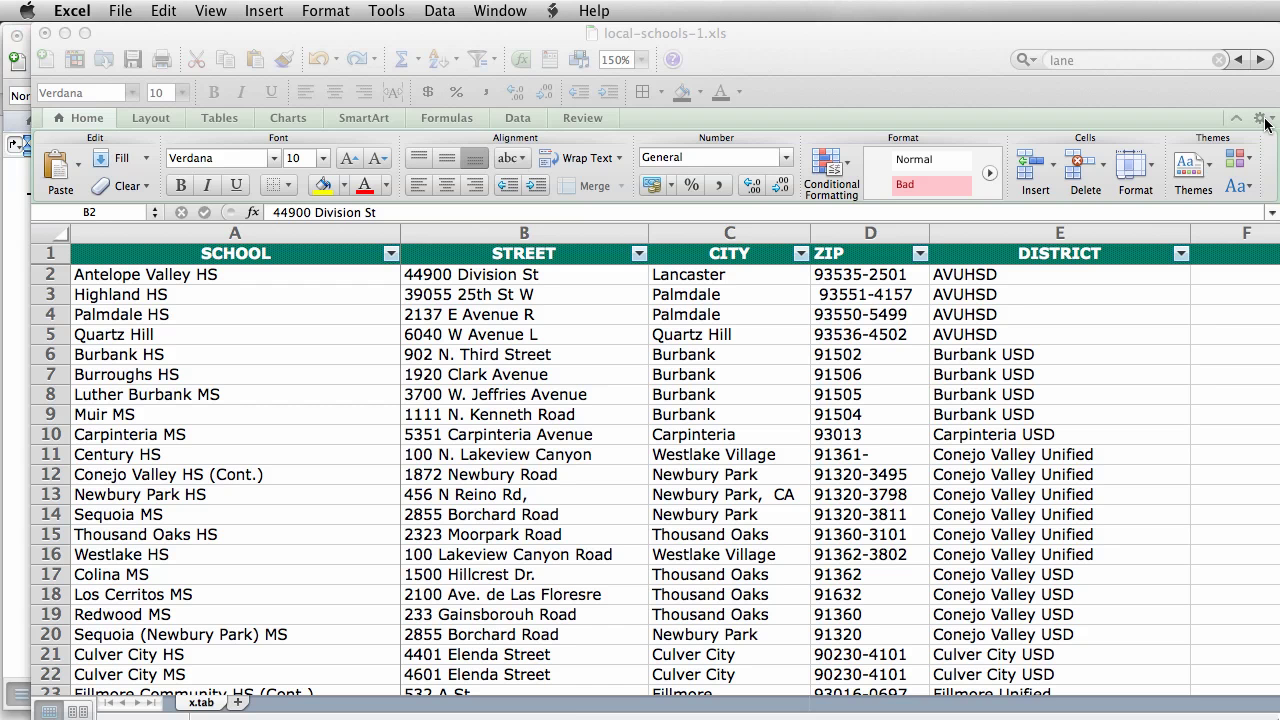
Review the school list in Excel and return to the blank Word document
left_click(1266, 121)
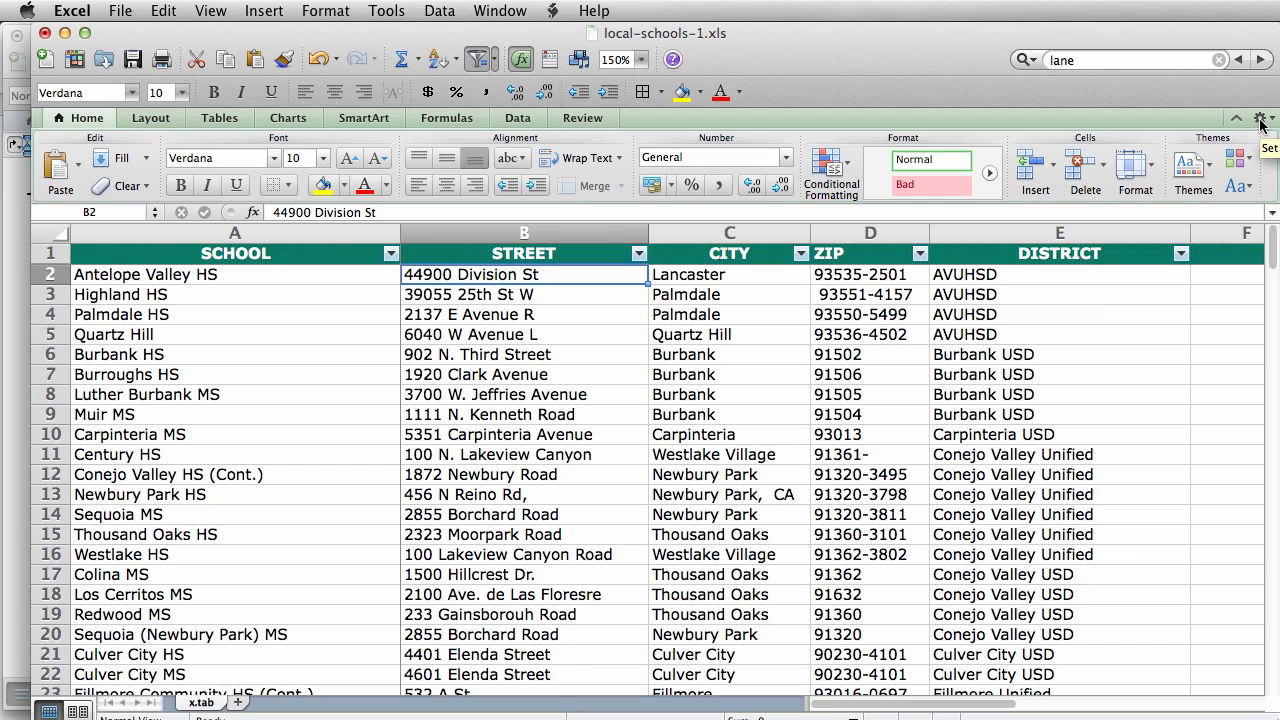
key("super+Tab")
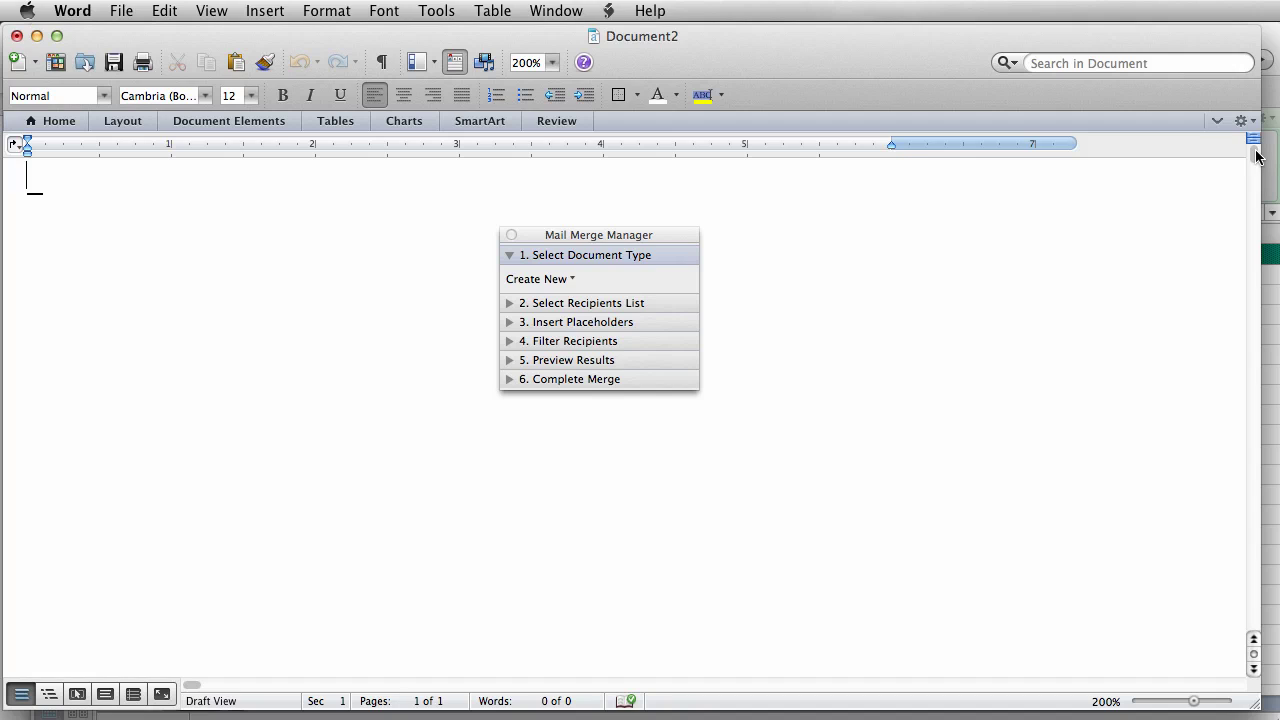
Set the mail merge document type to Form Letters
left_click(572, 280)
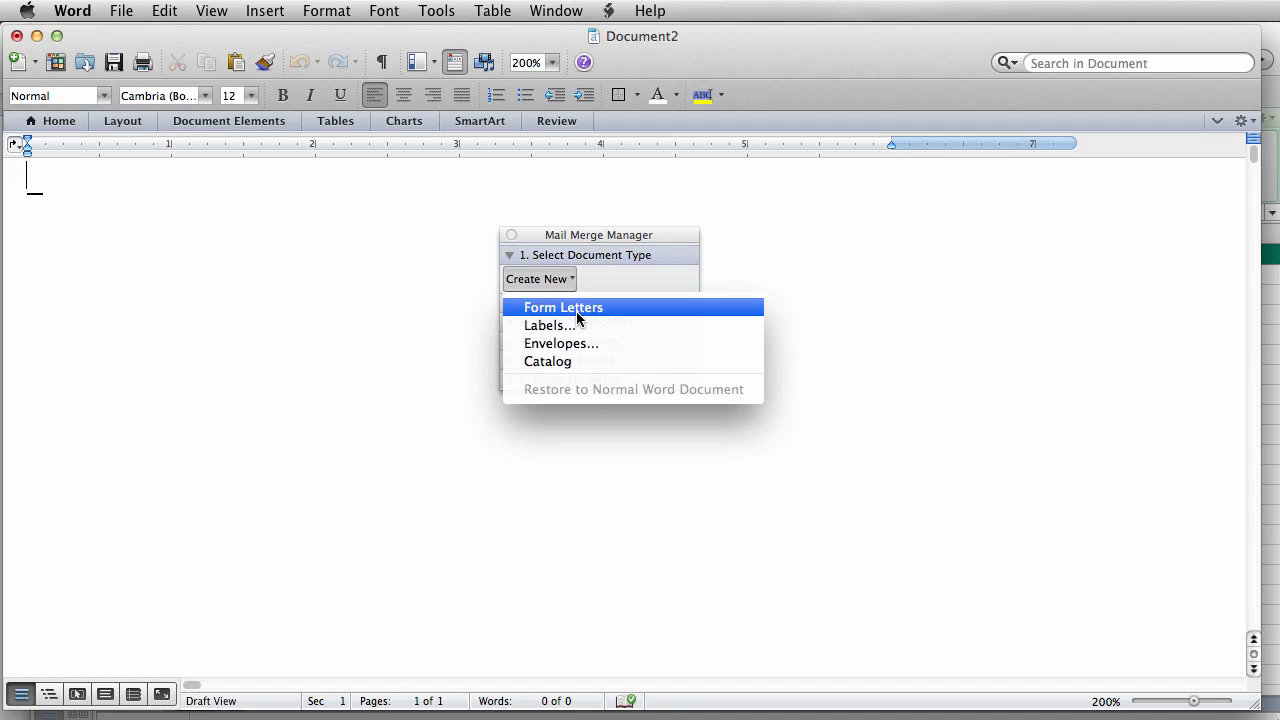
left_click(576, 309)
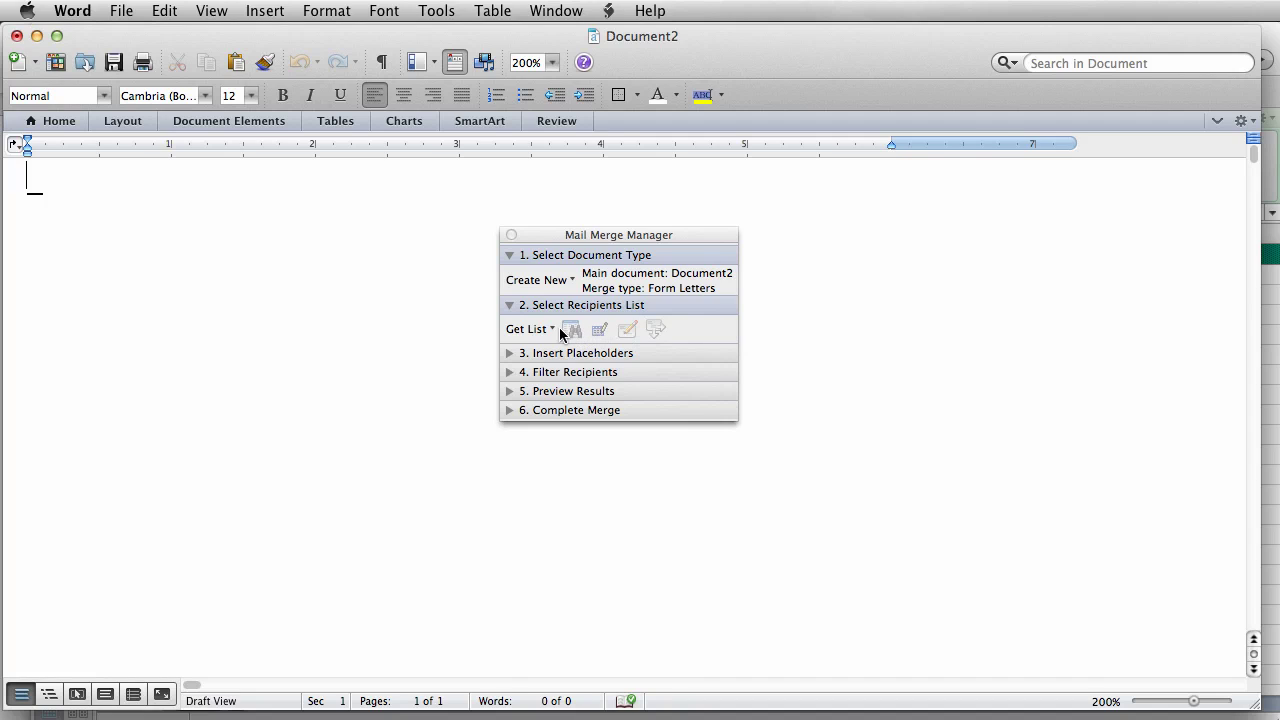
Load local-schools.xls from the Desktop as the recipients data source, using the entire x.tab worksheet
left_click(548, 329)
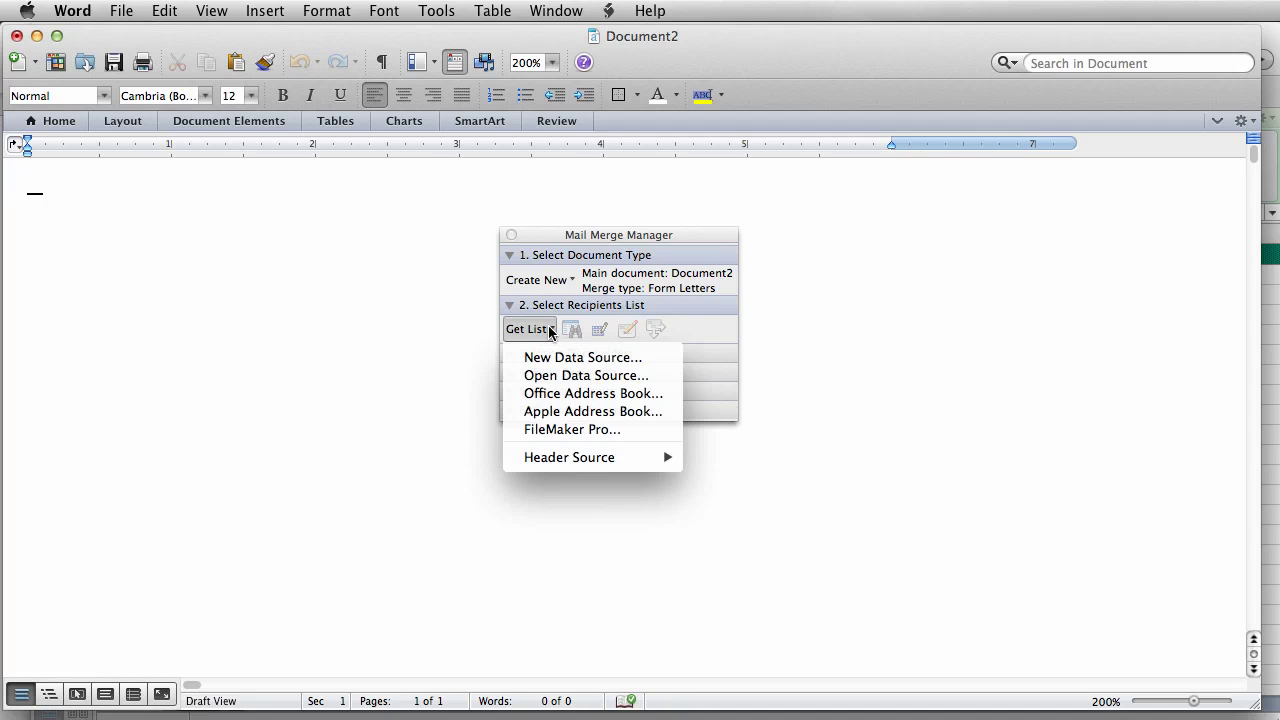
left_click(568, 380)
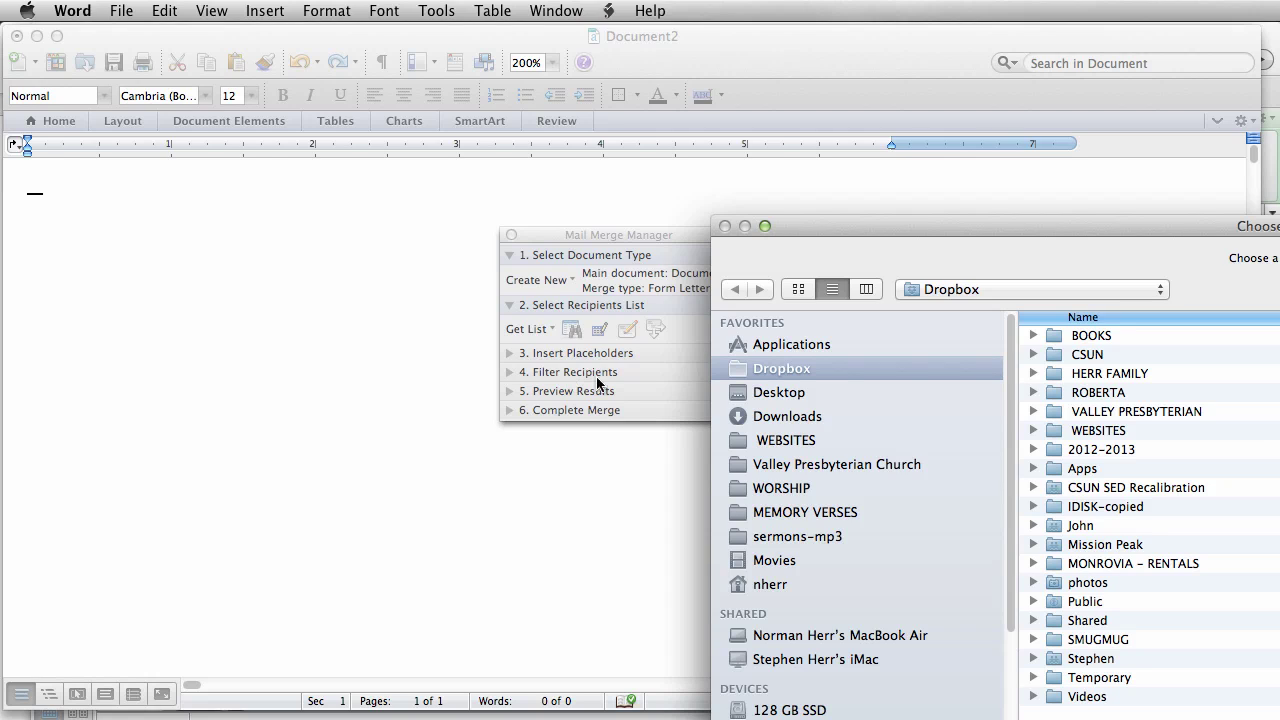
left_click(766, 394)
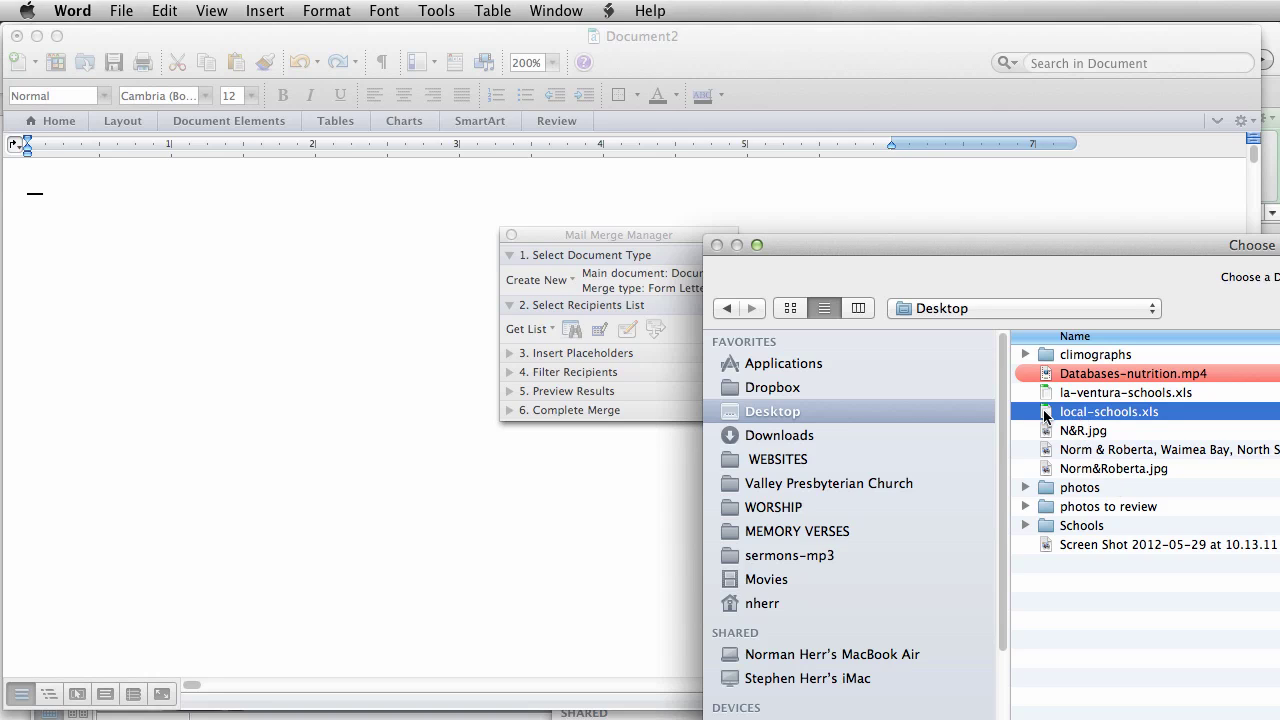
key("Return")
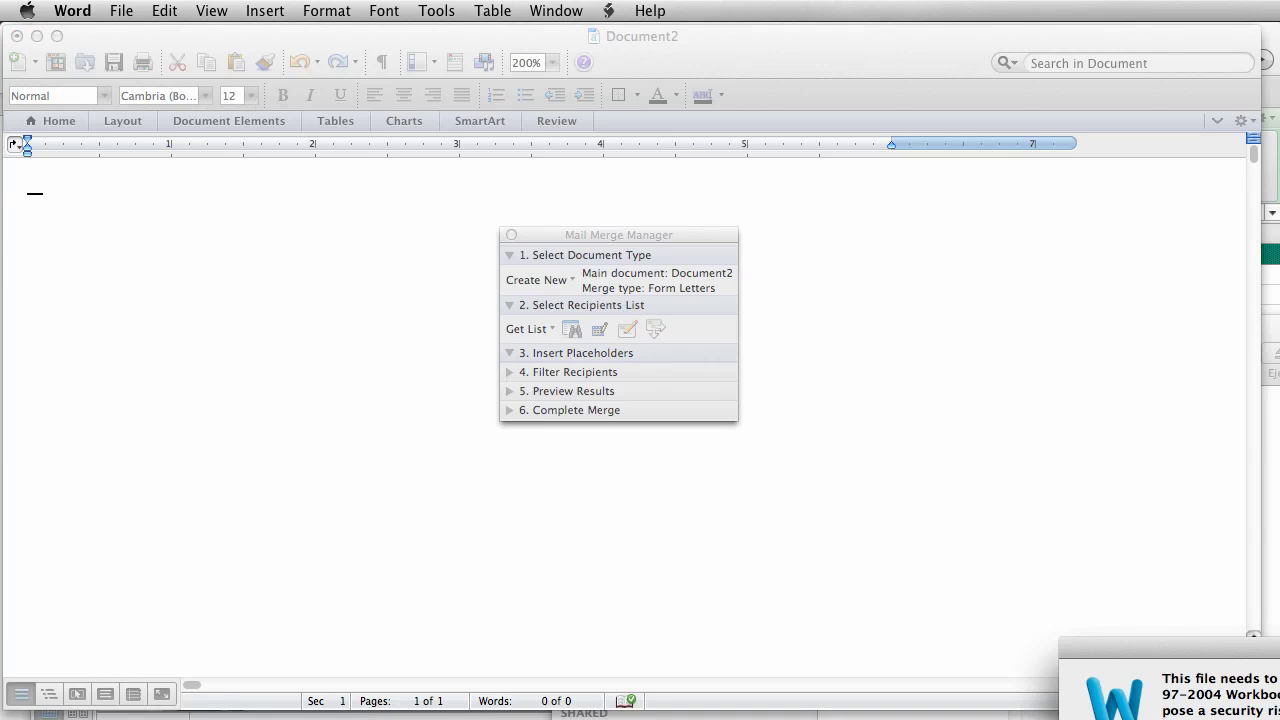
key("Return")
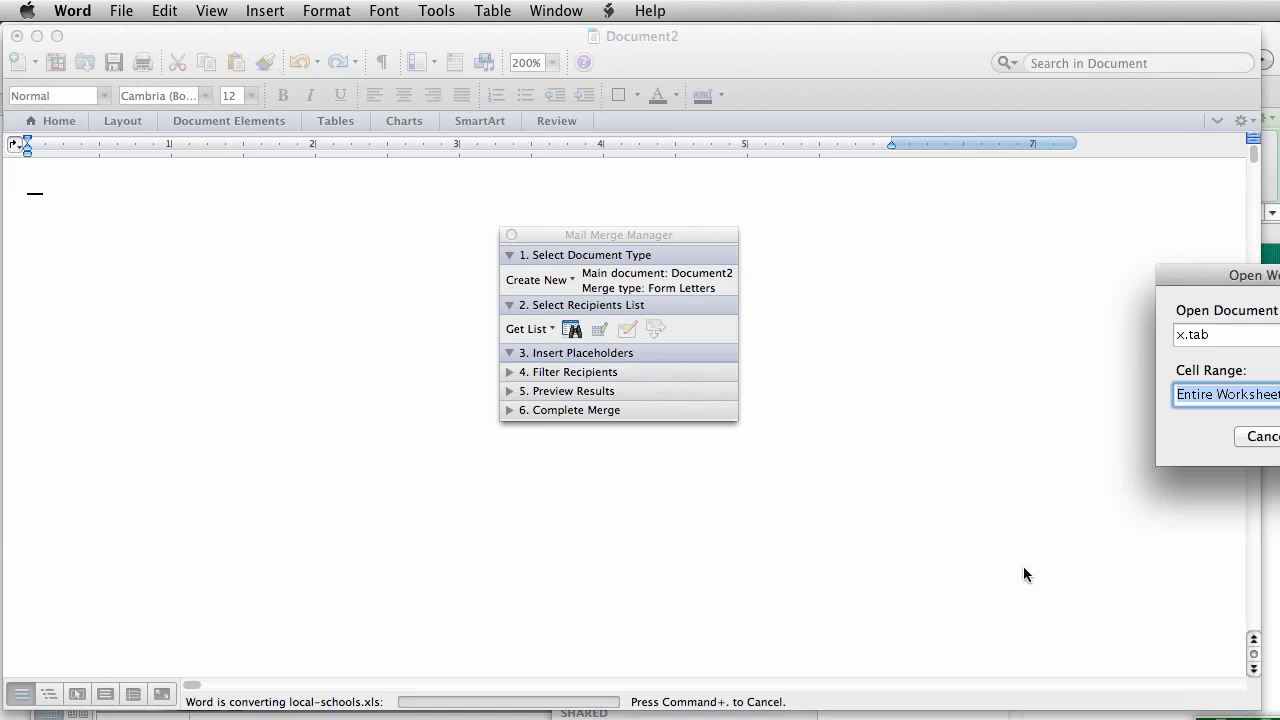
key("Return")
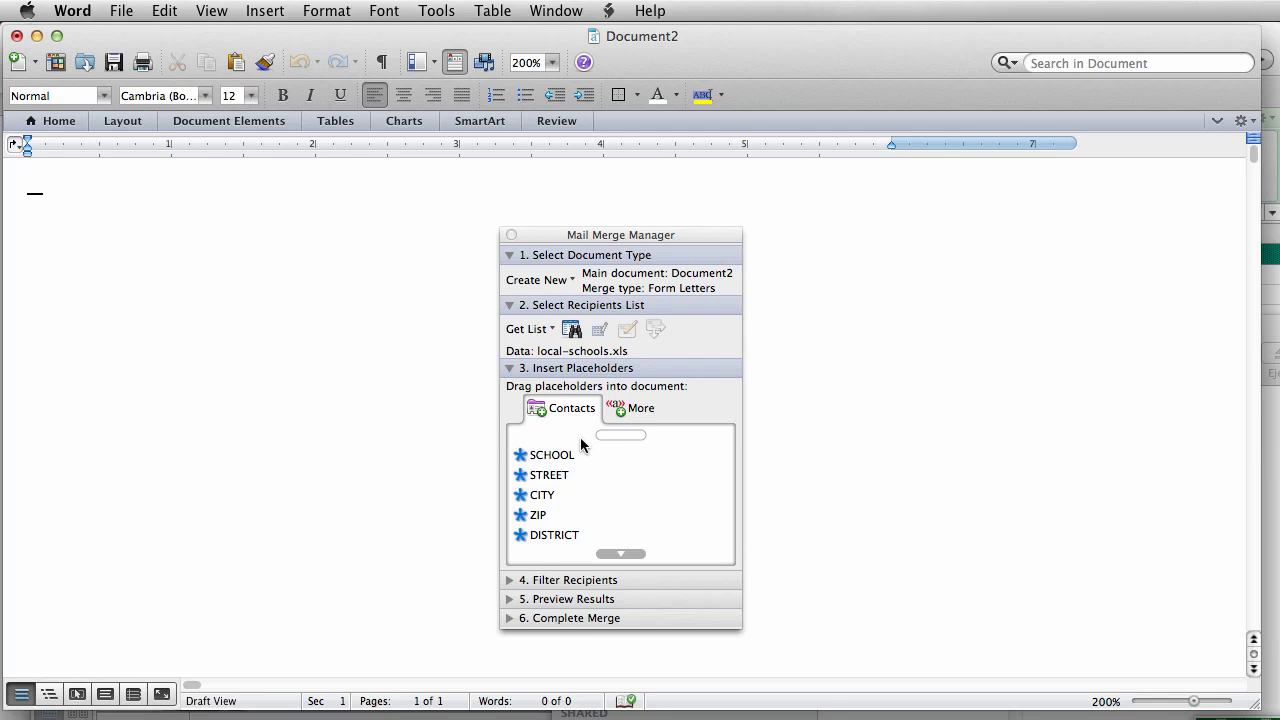
Go through the SCHOOL, STREET, CITY and ZIP placeholders available for the merge
left_click(555, 457)
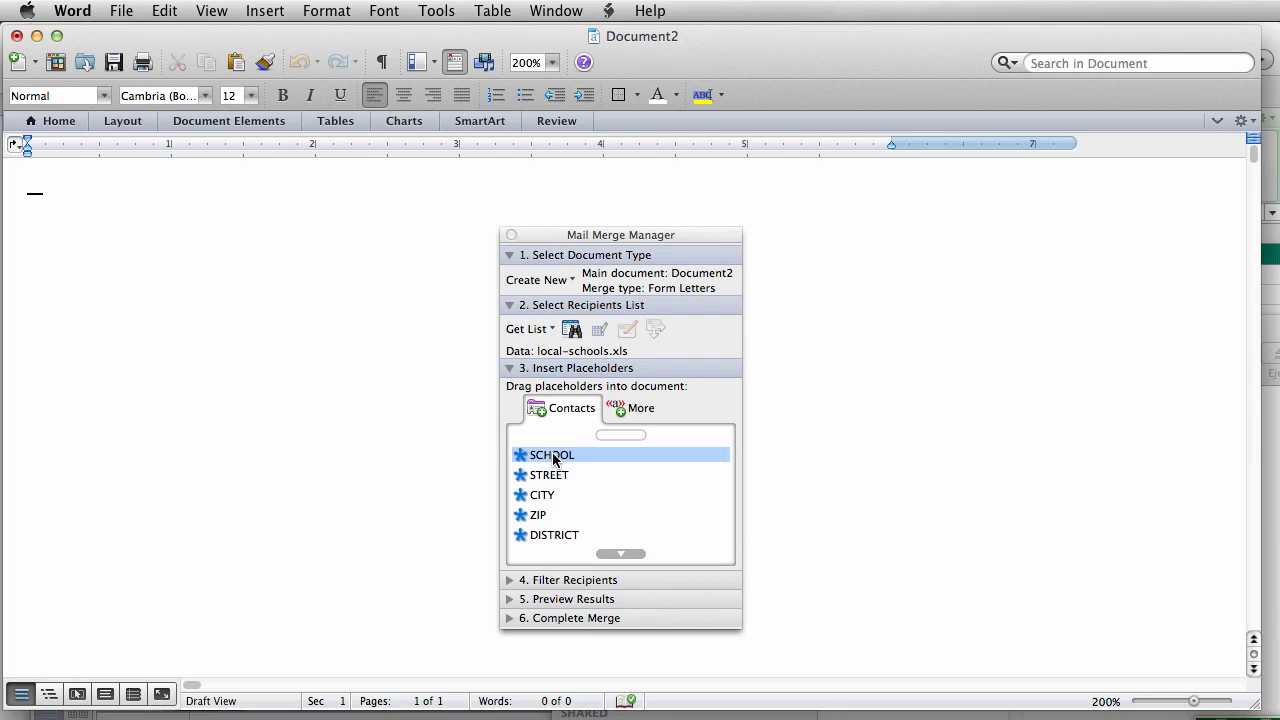
left_click(548, 472)
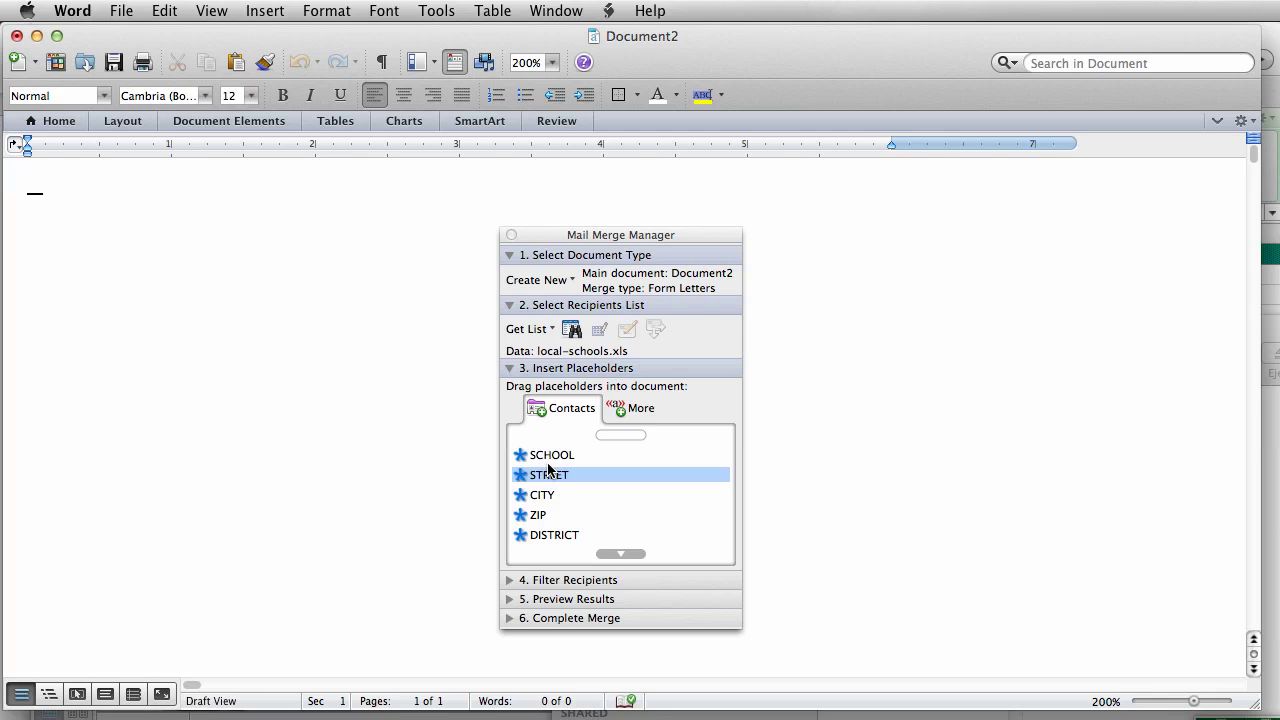
left_click(552, 456)
left_click(551, 476)
left_click(551, 496)
left_click(551, 516)
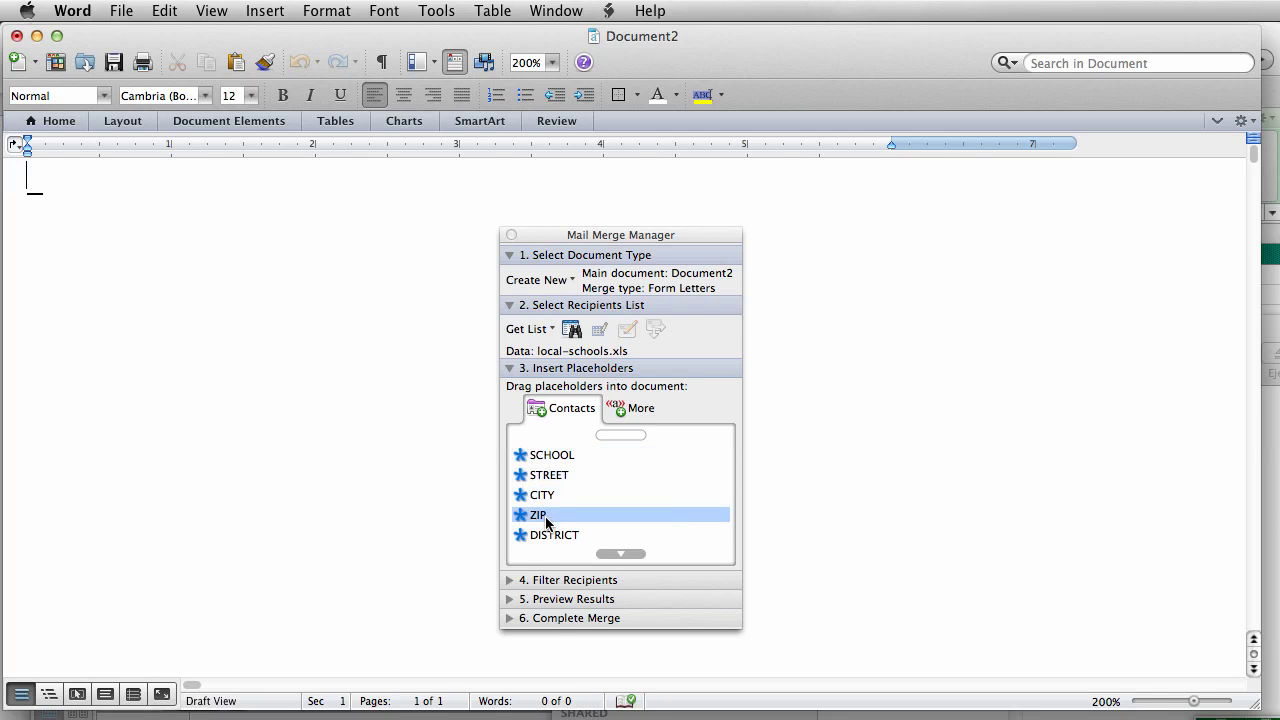
left_click(550, 537)
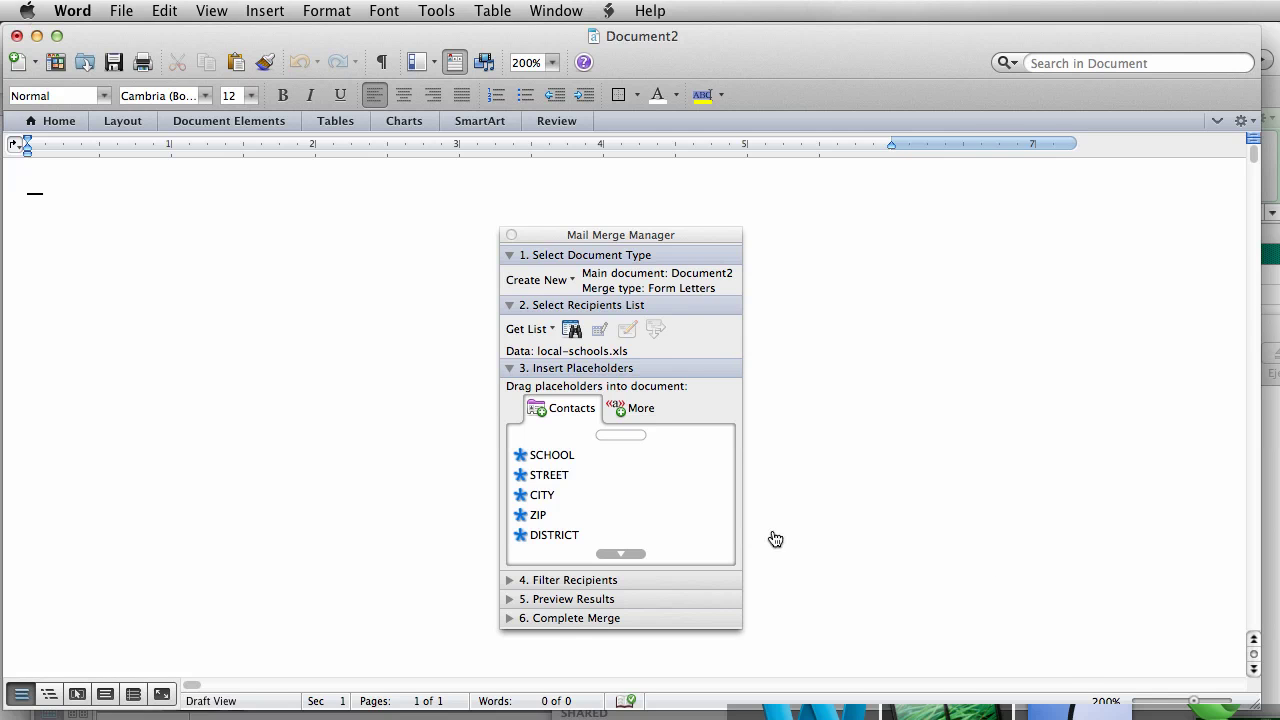
left_click(1199, 703)
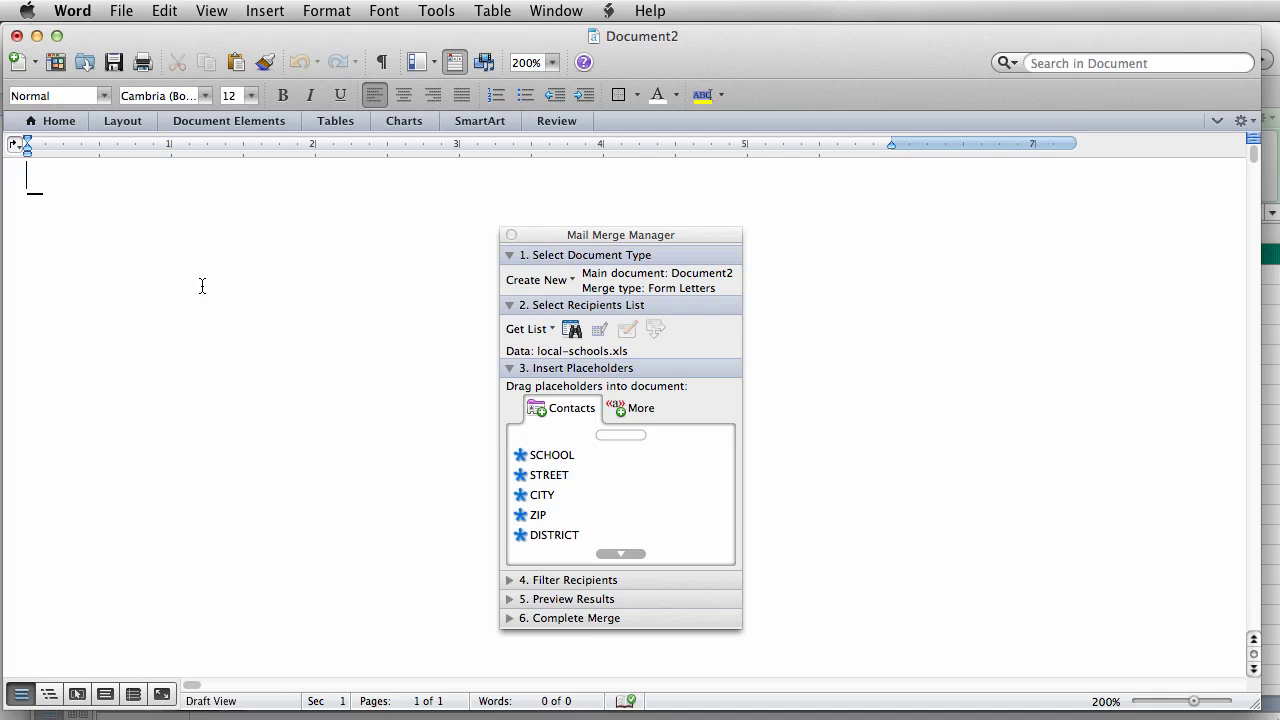
Insert the current date at the start of the letter in the "Tuesday, May 29, 12" format, followed by a blank line
left_click(256, 9)
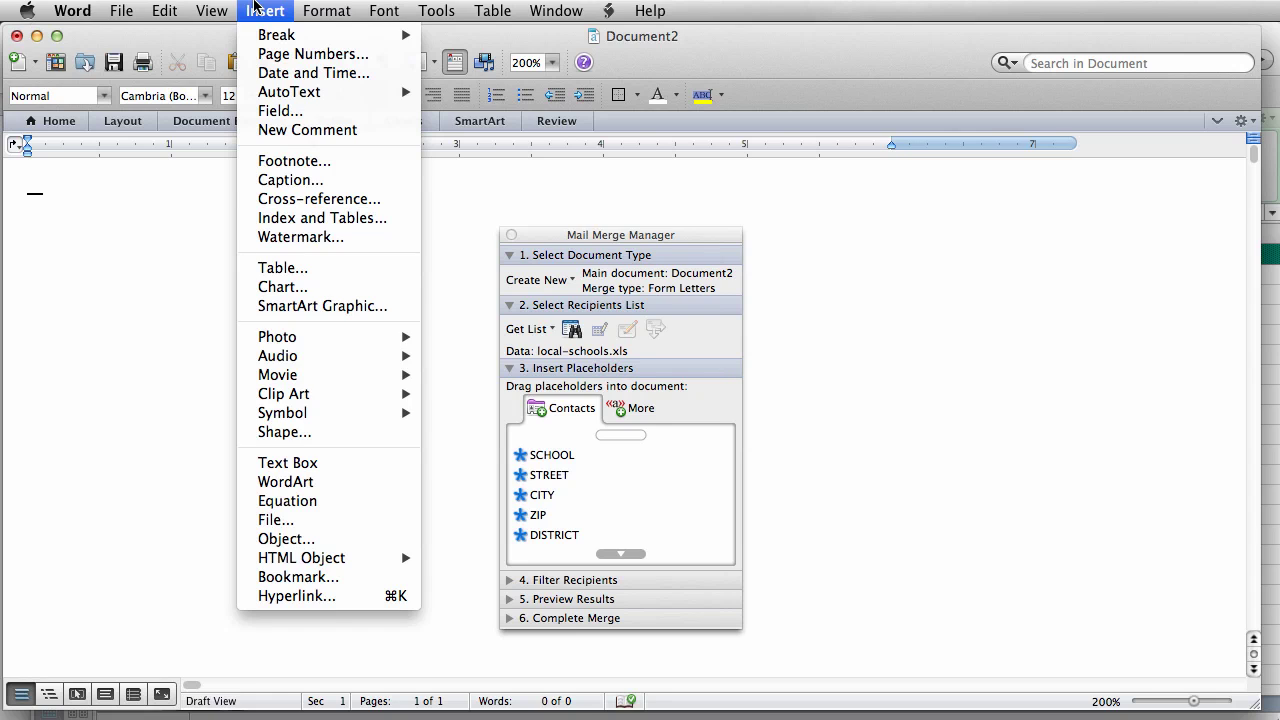
left_click(313, 72)
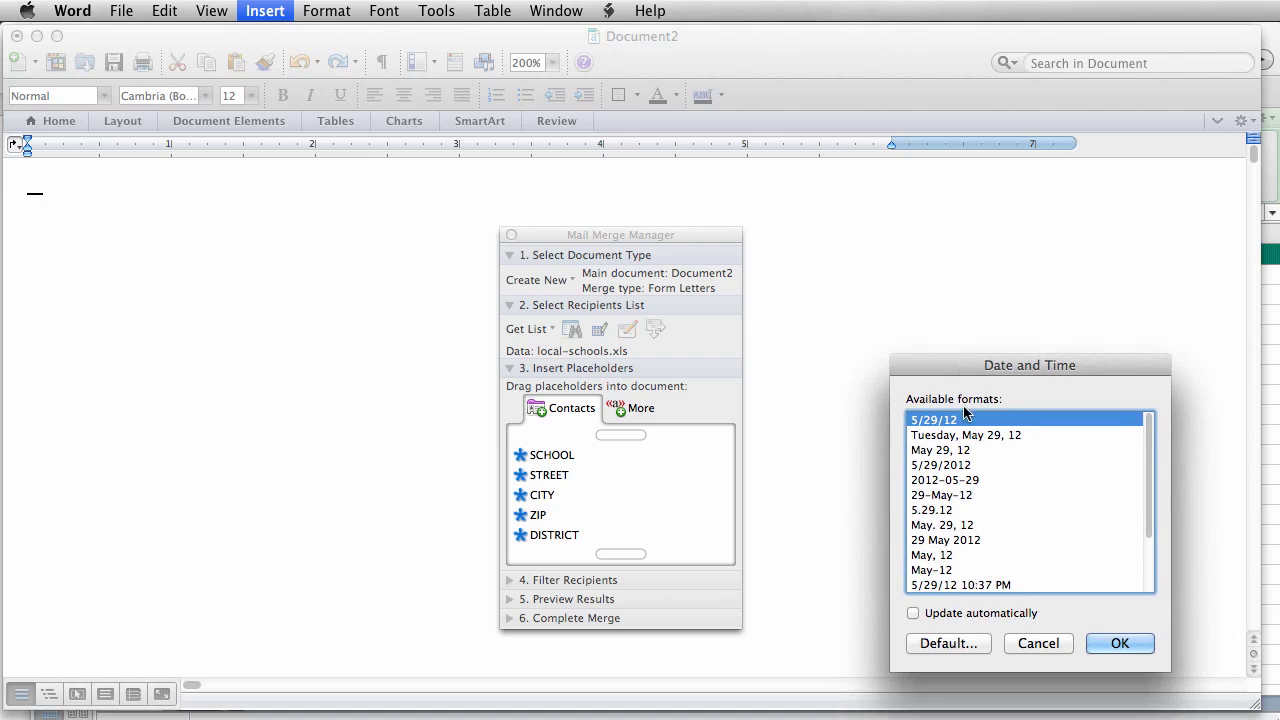
left_click(963, 435)
left_click(1120, 643)
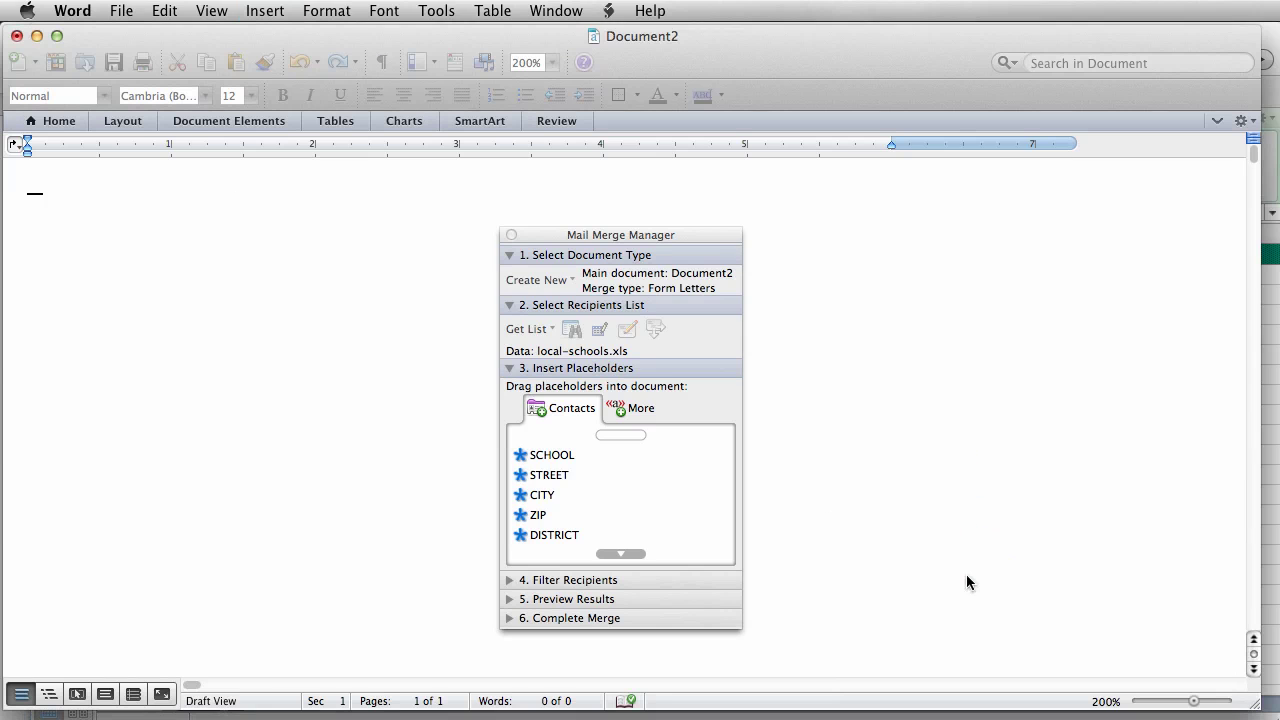
key("Return")
key("Return")
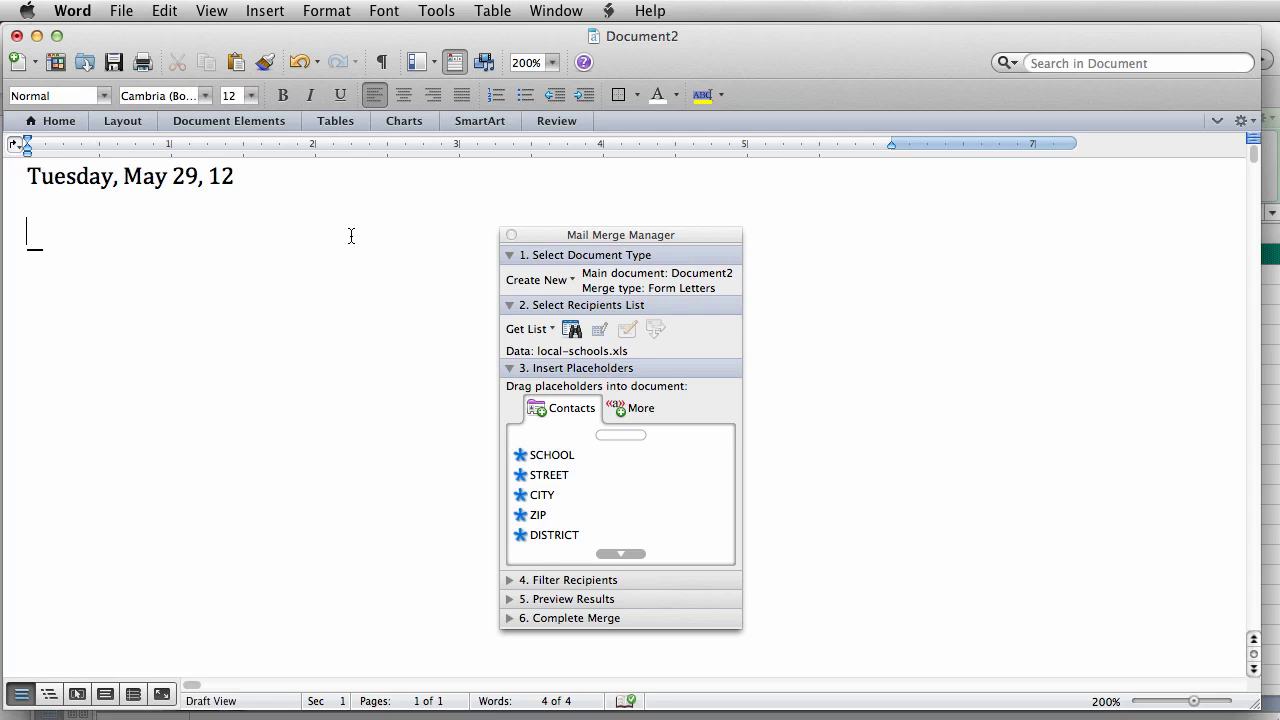
Start the address block with a "Principal" line and place the SCHOOL placeholder on the line beneath it
type("Principal")
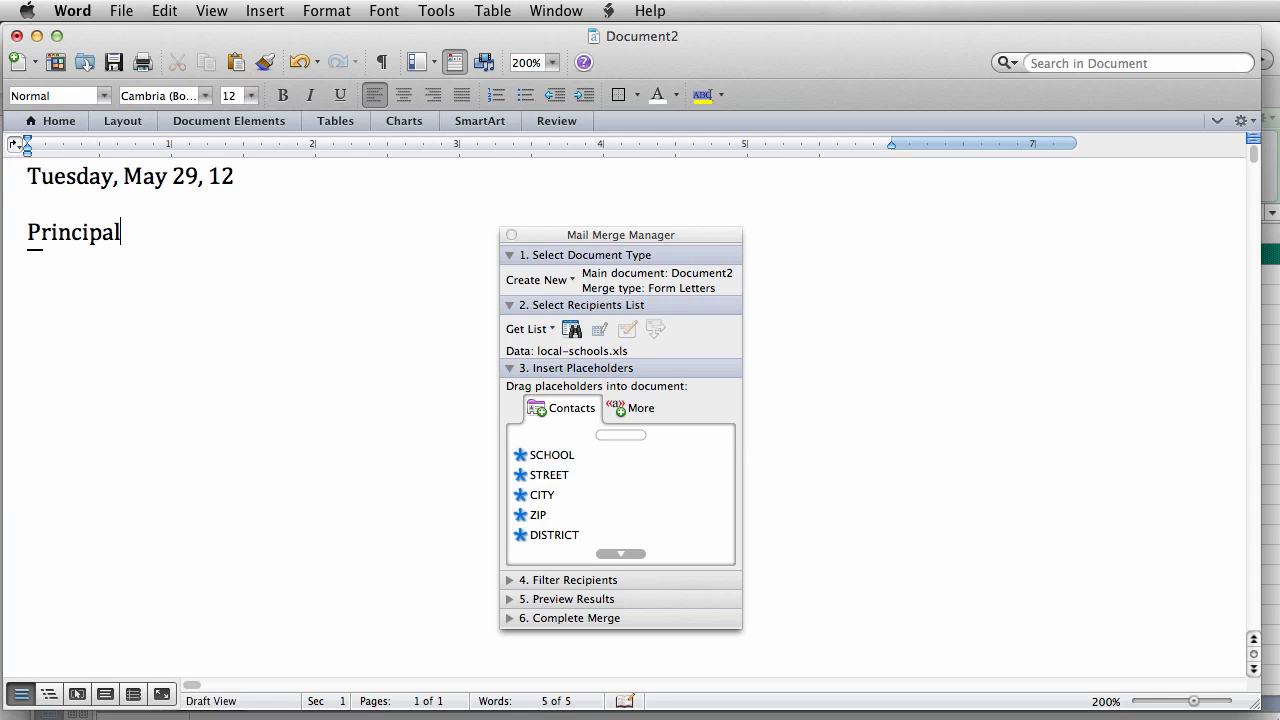
key("Return")
left_click(533, 454)
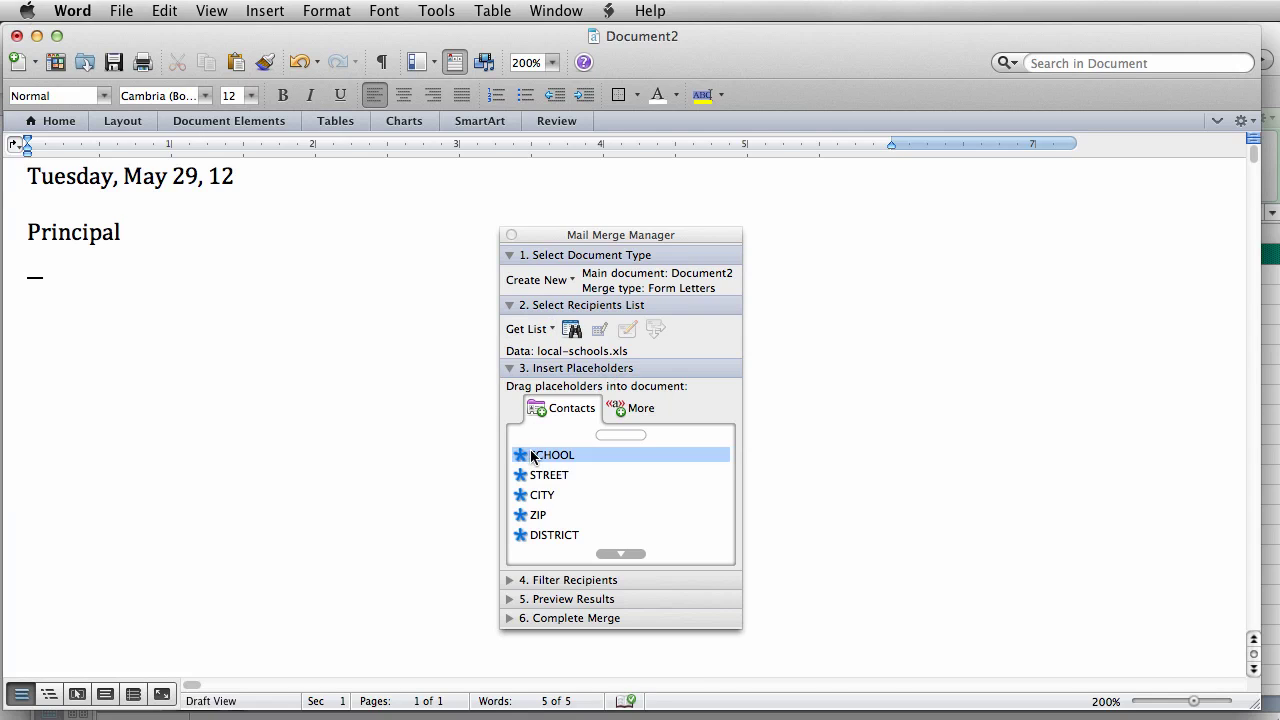
left_click(533, 457)
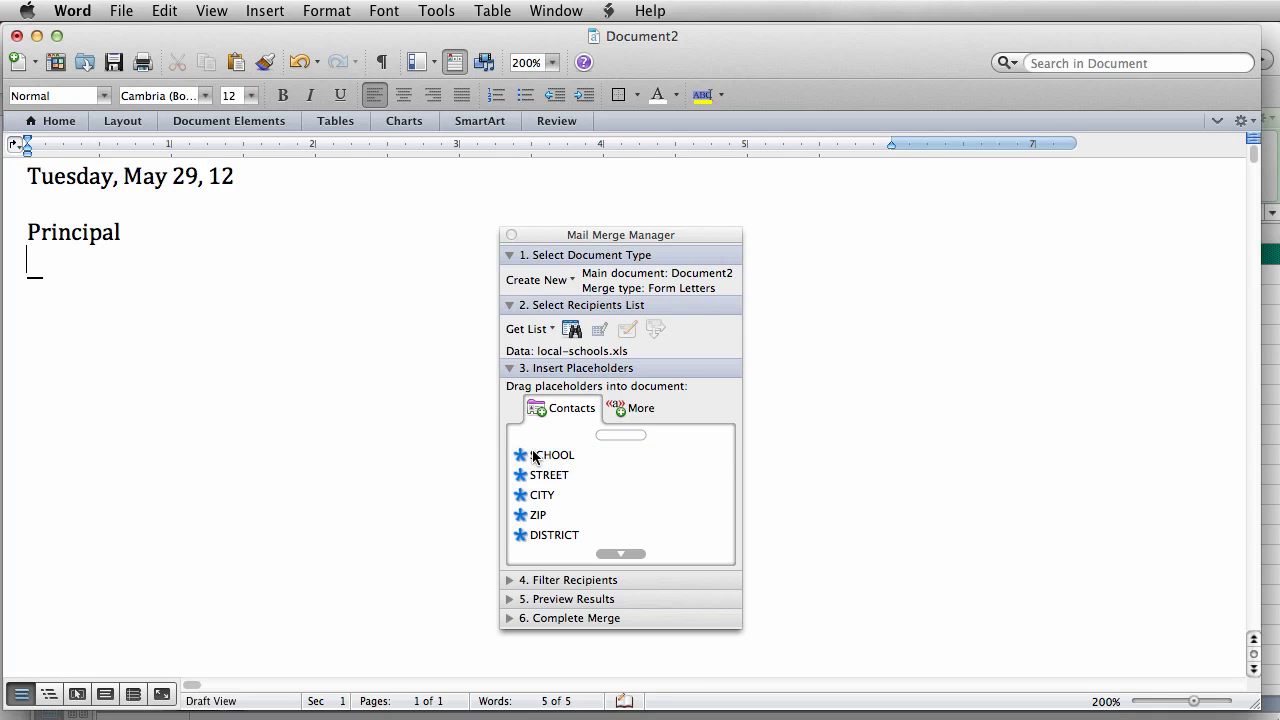
left_click_drag(533, 457, 49, 260)
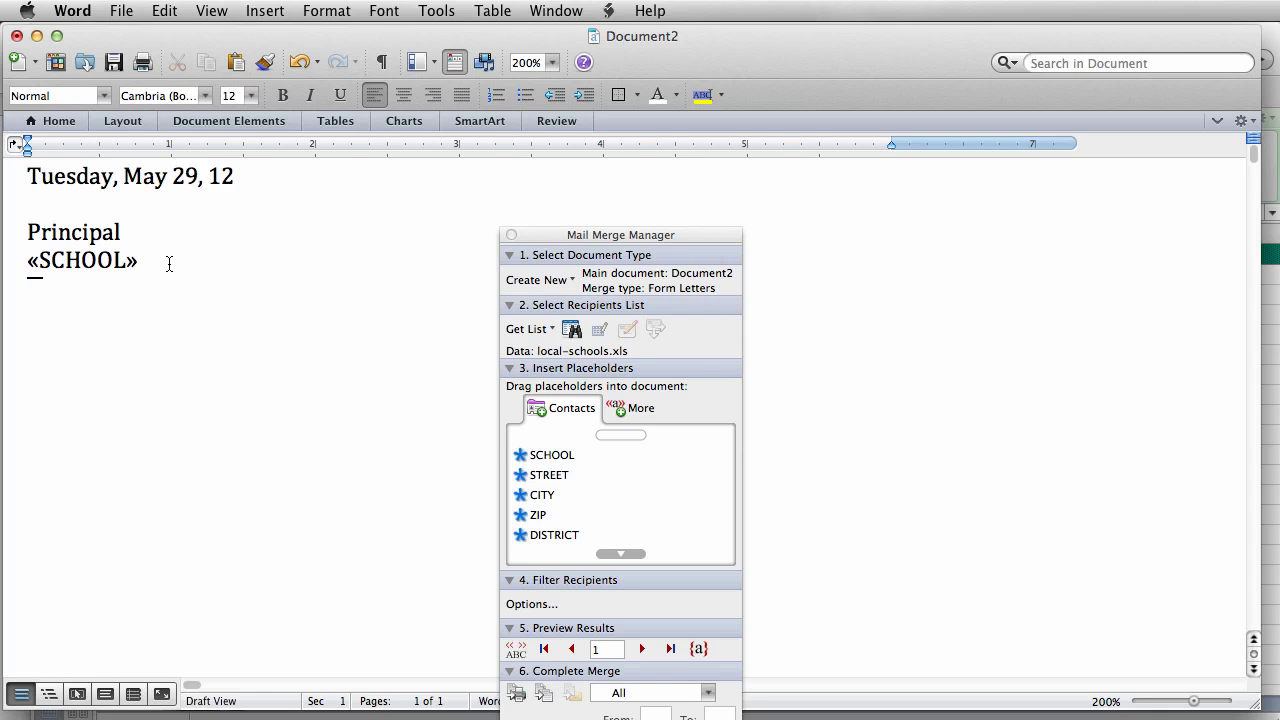
Complete the address block with the STREET placeholder on one line and the CITY placeholder, ", CA" and the ZIP placeholder on the next
key("Return")
left_click_drag(533, 474, 60, 290)
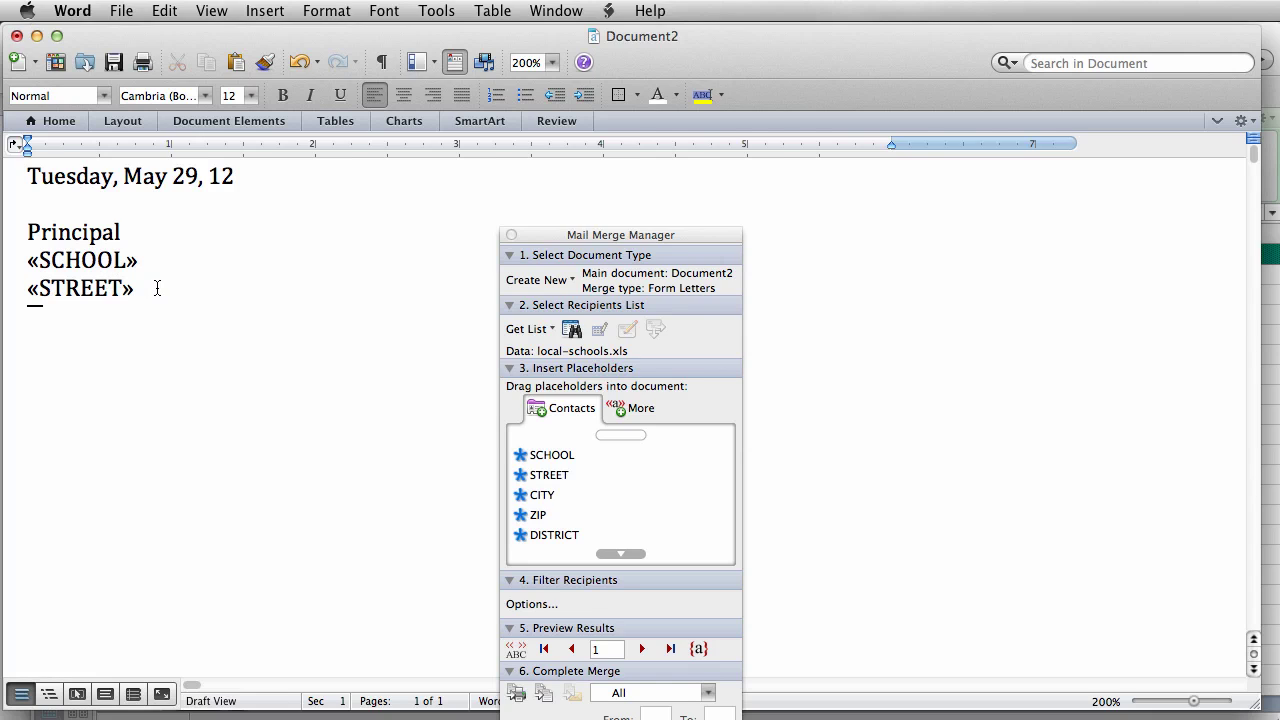
key("Return")
left_click_drag(541, 494, 60, 304)
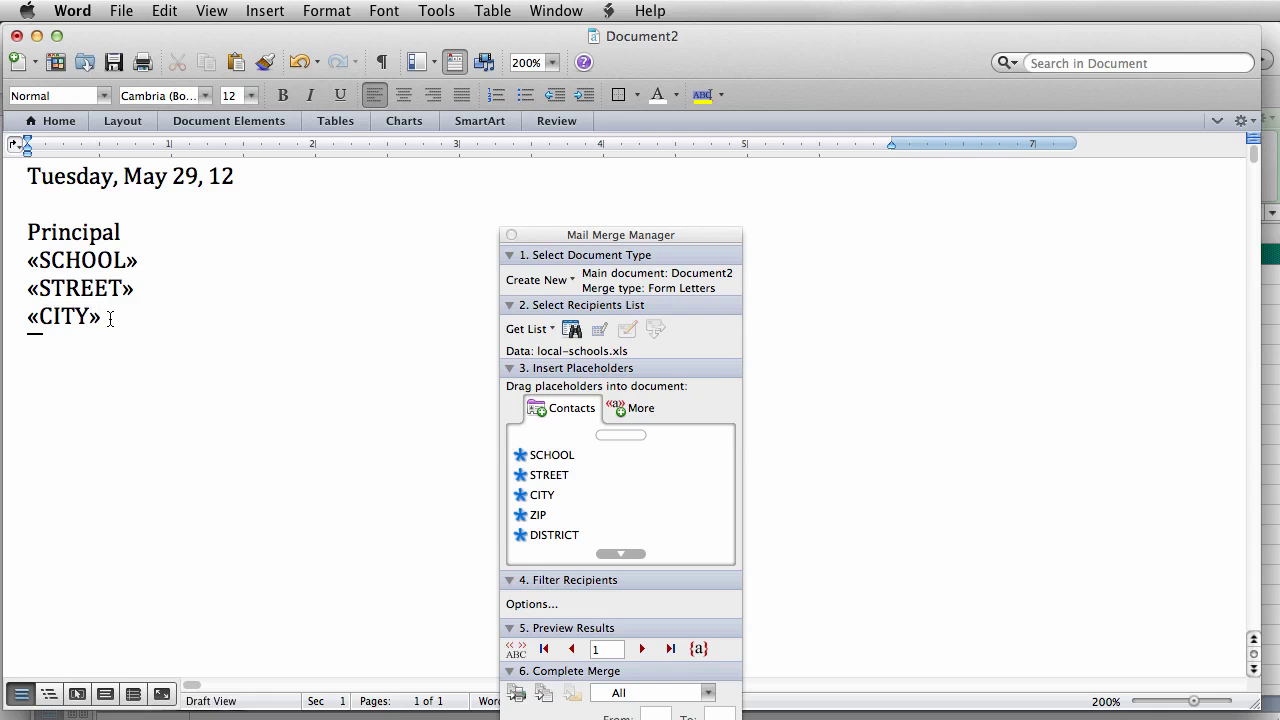
type(", CA")
left_click_drag(538, 514, 208, 322)
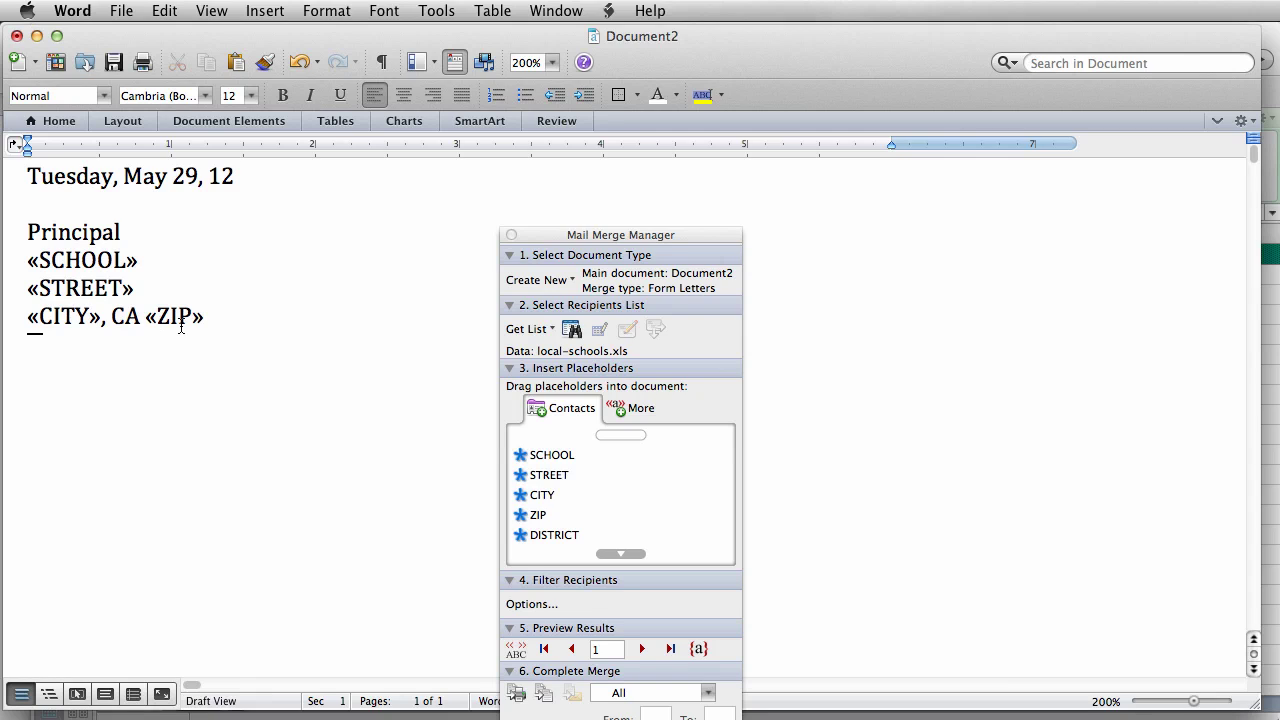
double_click(62, 234)
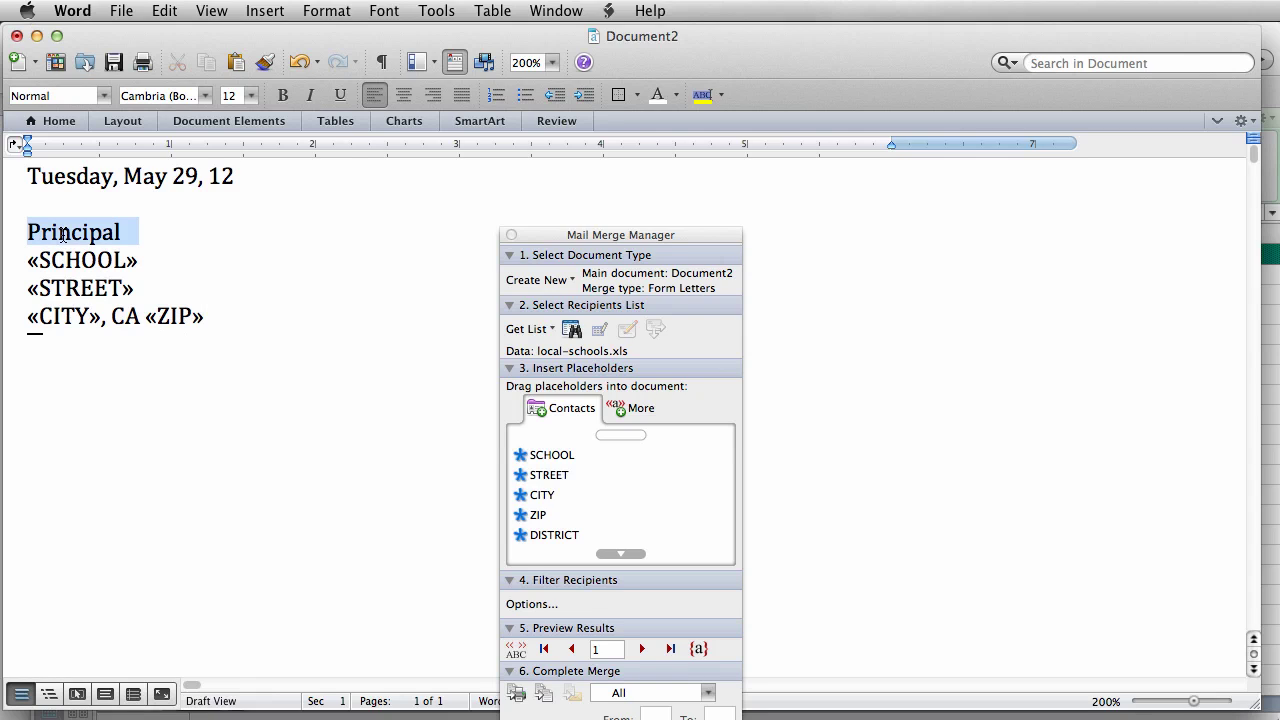
double_click(125, 316)
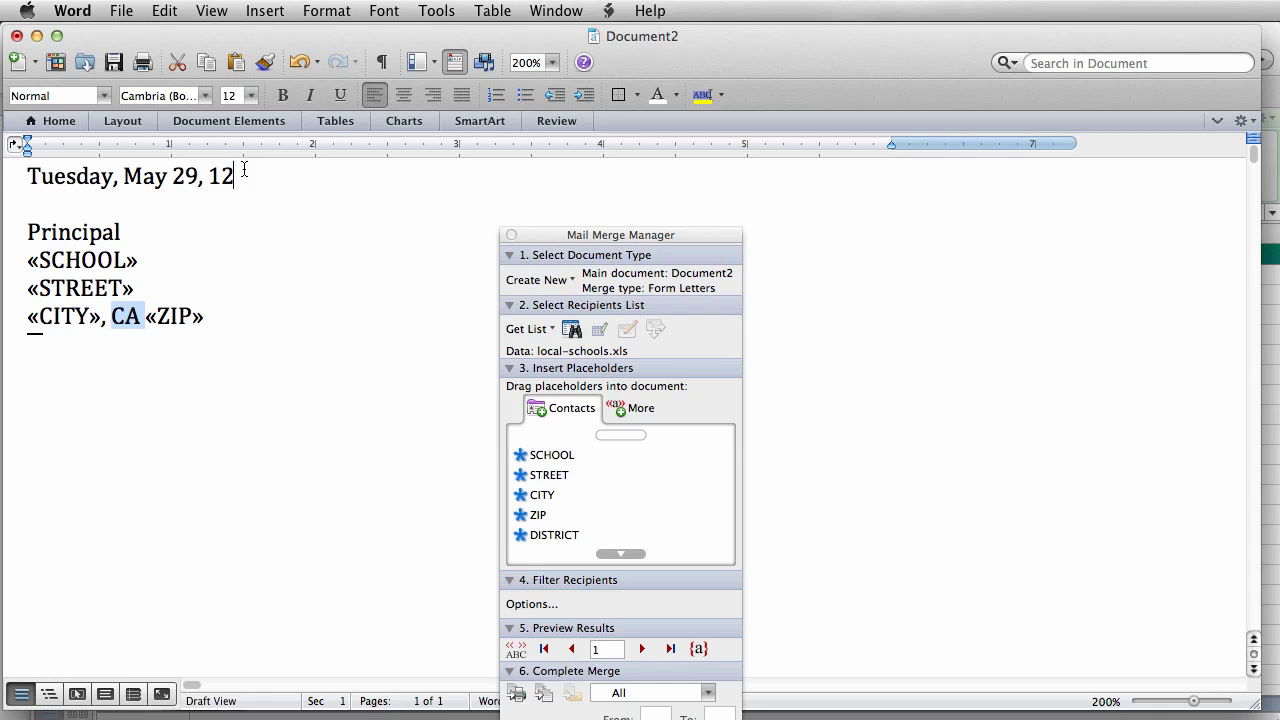
left_click_drag(240, 166, 15, 168)
Add the salutation "Dear Principal:" below the address block, separated by a blank line
left_click(206, 318)
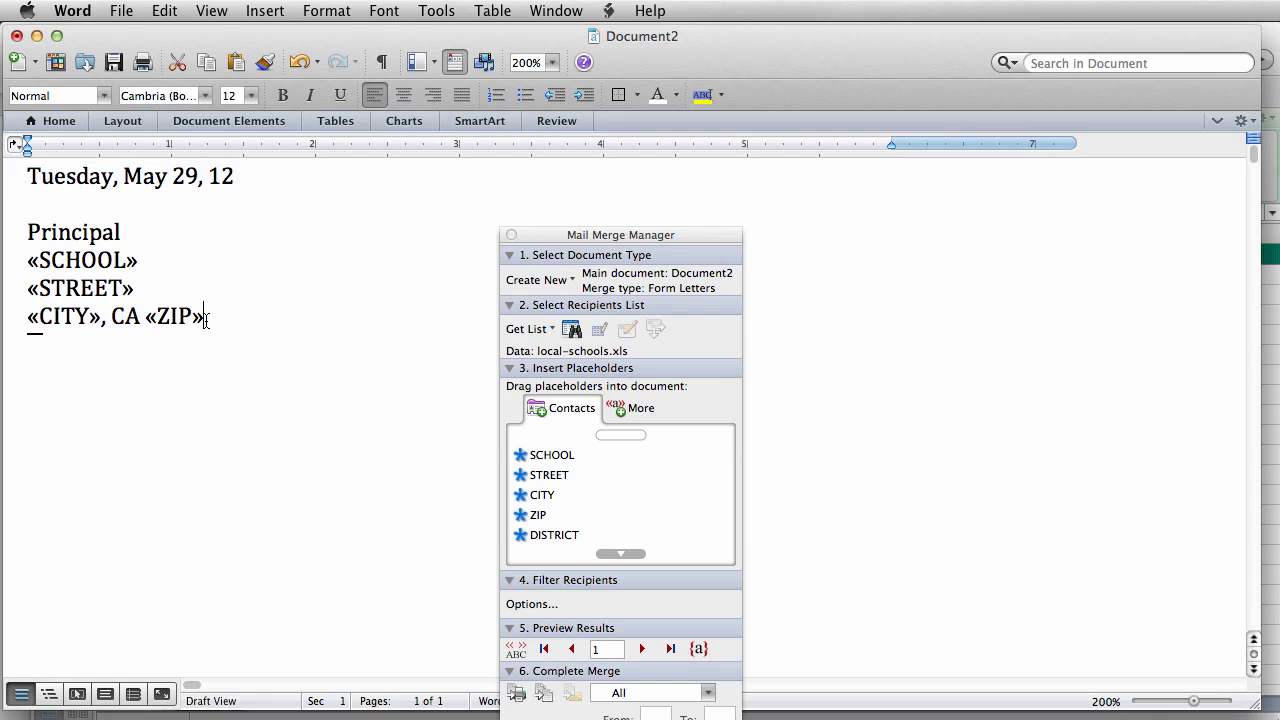
key("Return")
key("Return")
type("Dear")
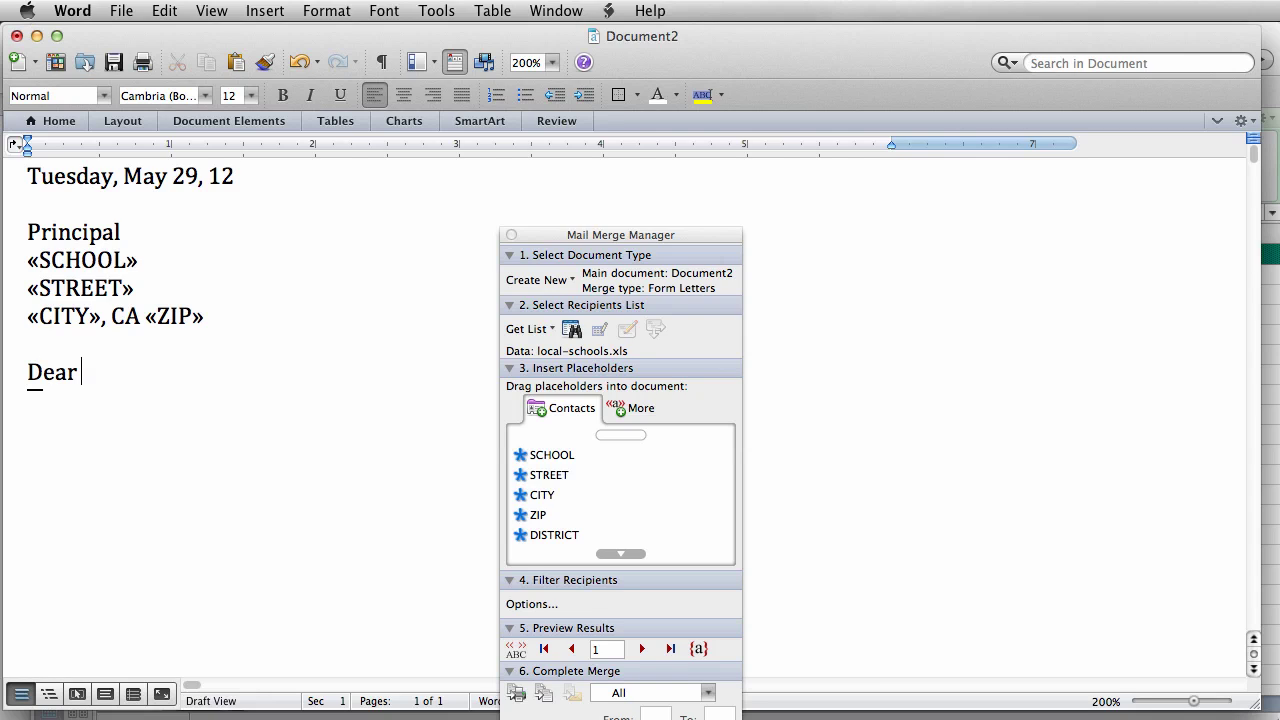
type(" Principal")
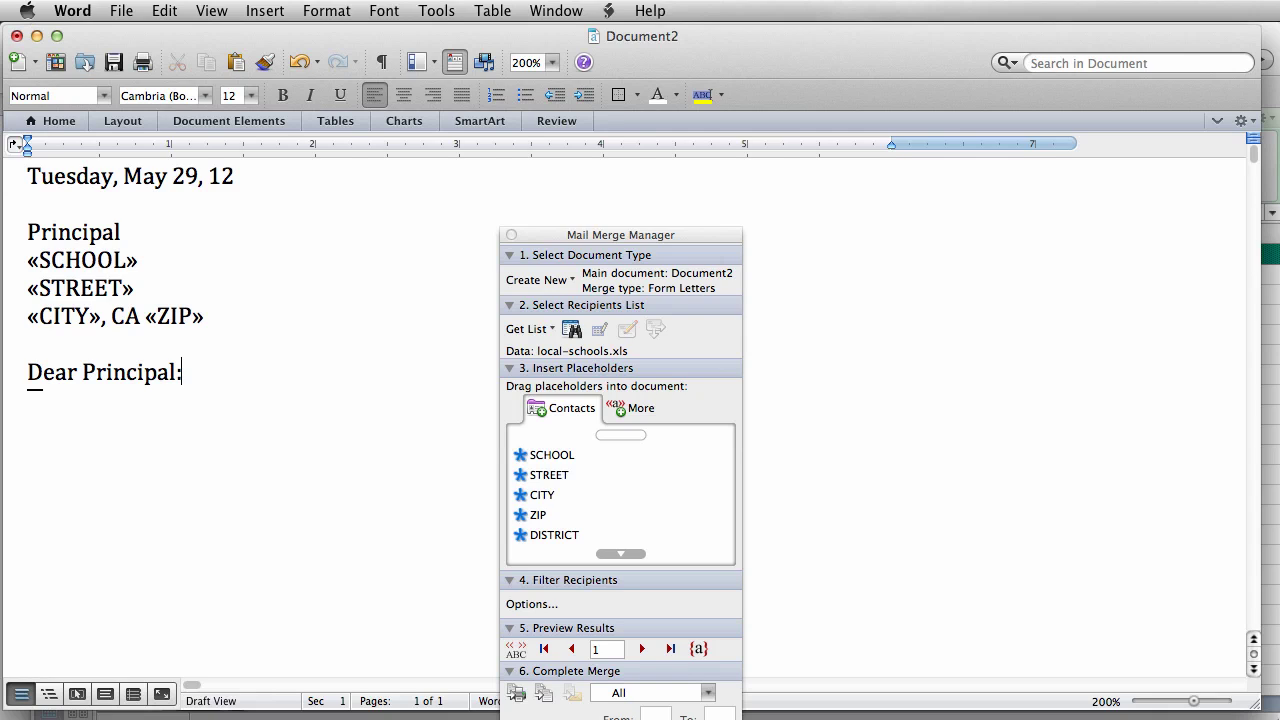
type(":")
Begin the body with "I am very interested in the position you advertised at" followed by the SCHOOL placeholder, moving the Mail Merge Manager clear of the text
key("Return")
key("Return")
type("I am very int")
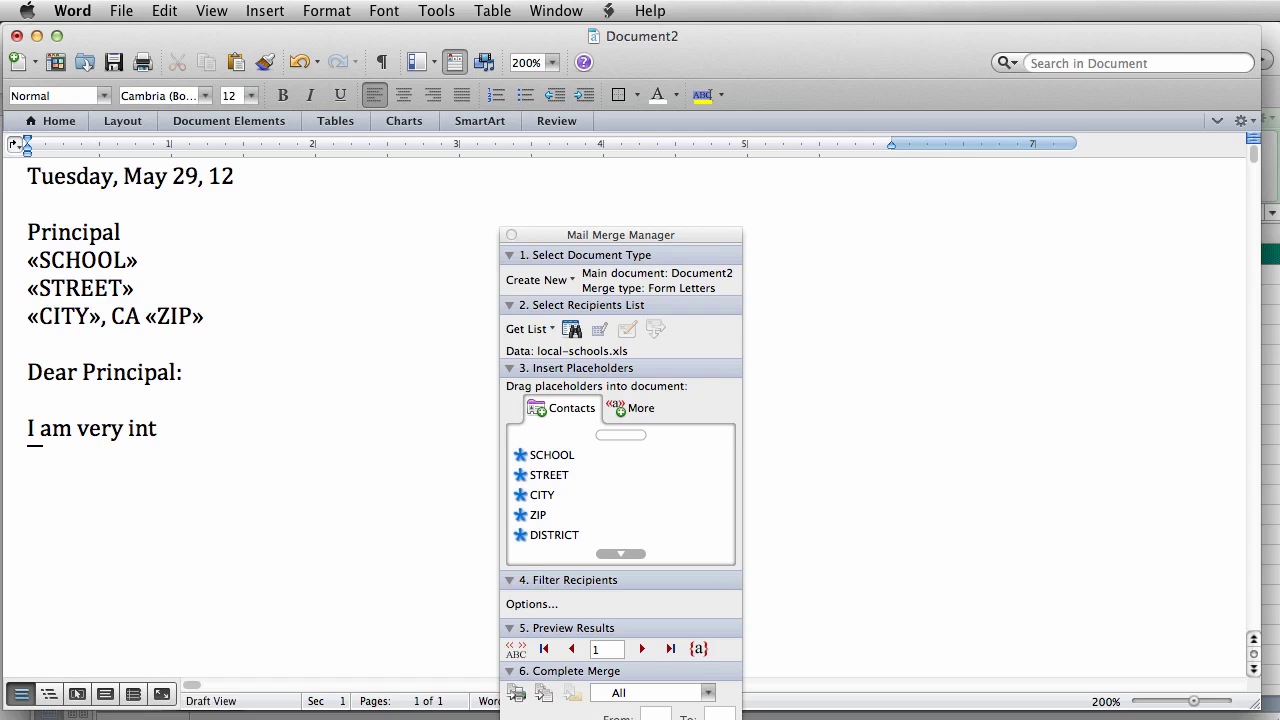
type("erested in")
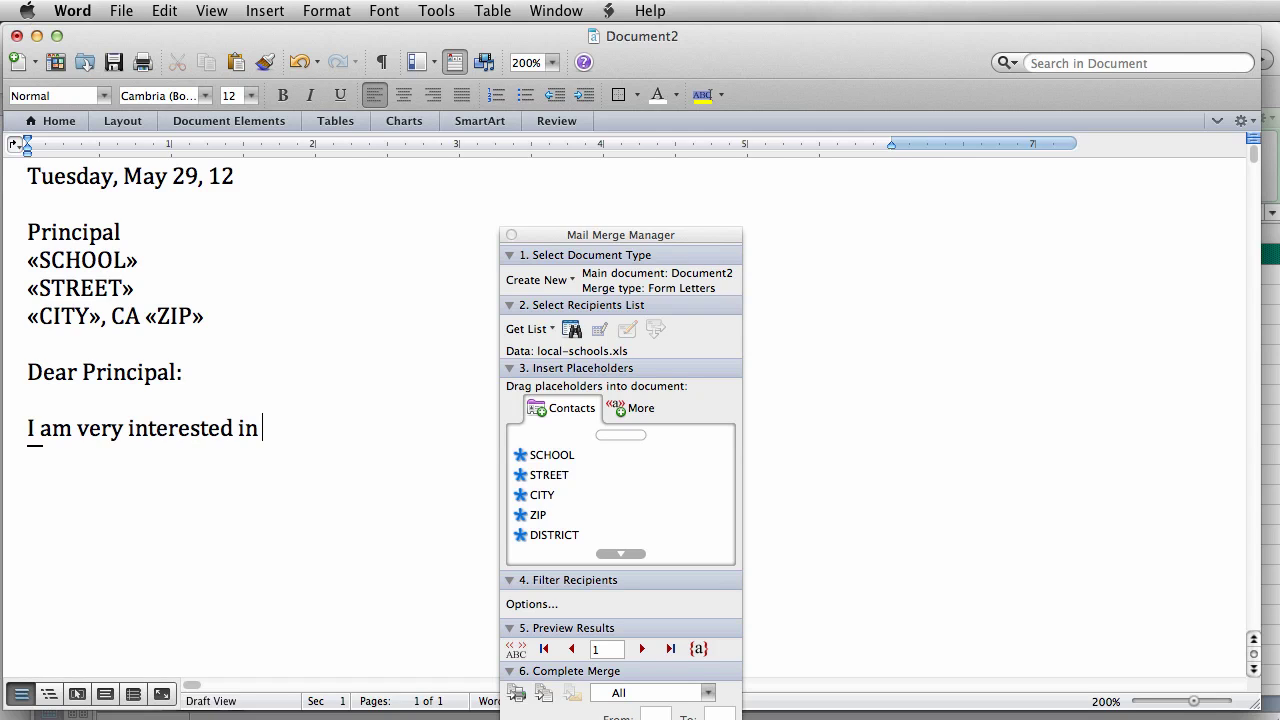
type(" the position you advere")
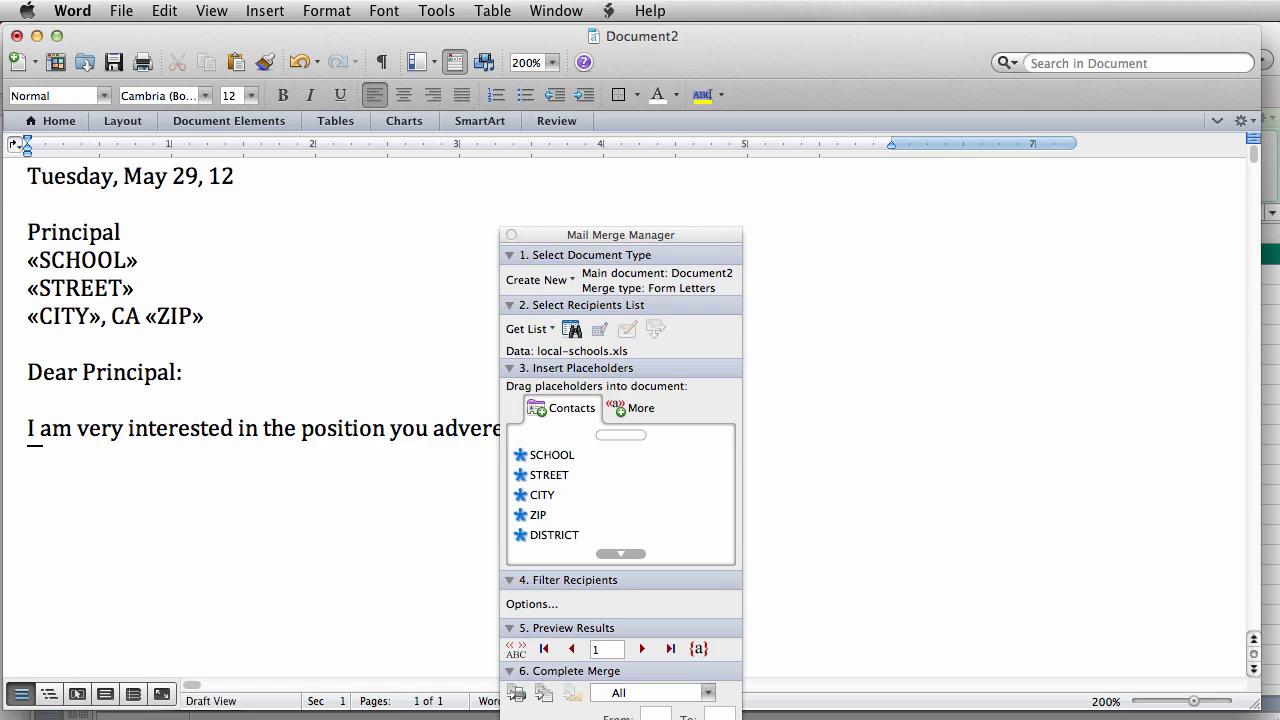
key("BackSpace")
type("tiese")
left_click_drag(670, 240, 1189, 255)
type("d at")
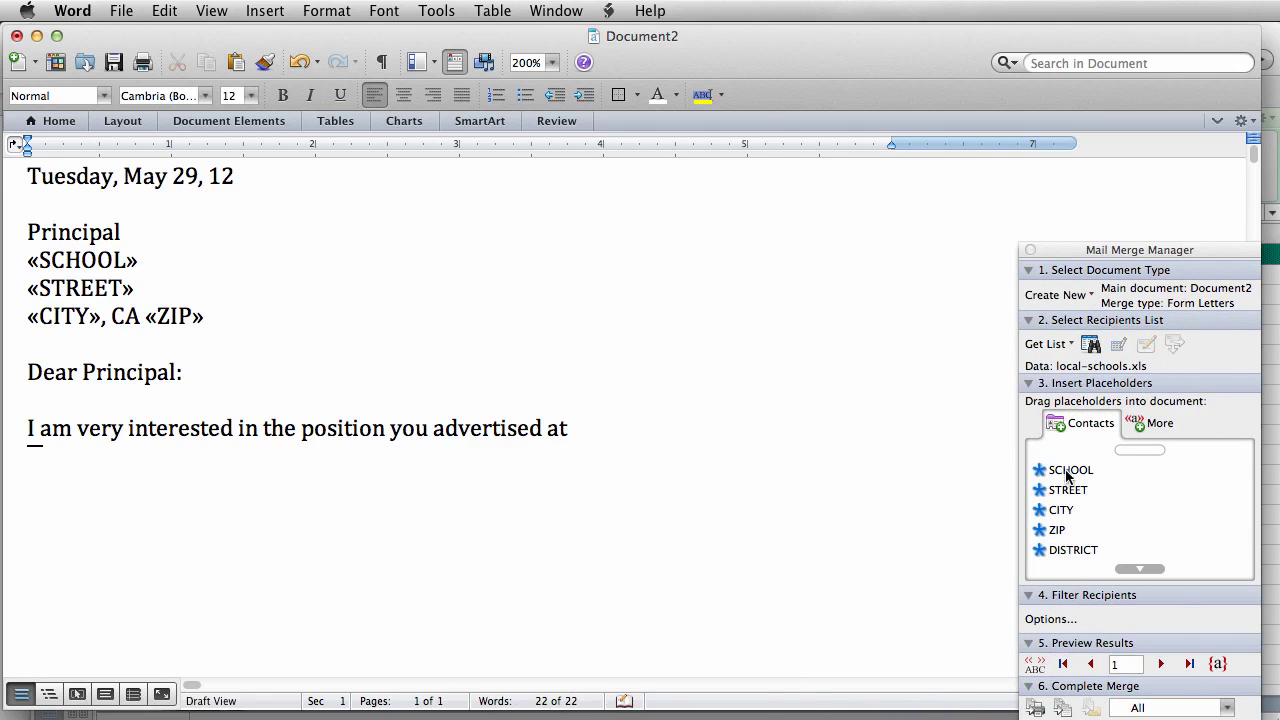
left_click_drag(1050, 469, 695, 436)
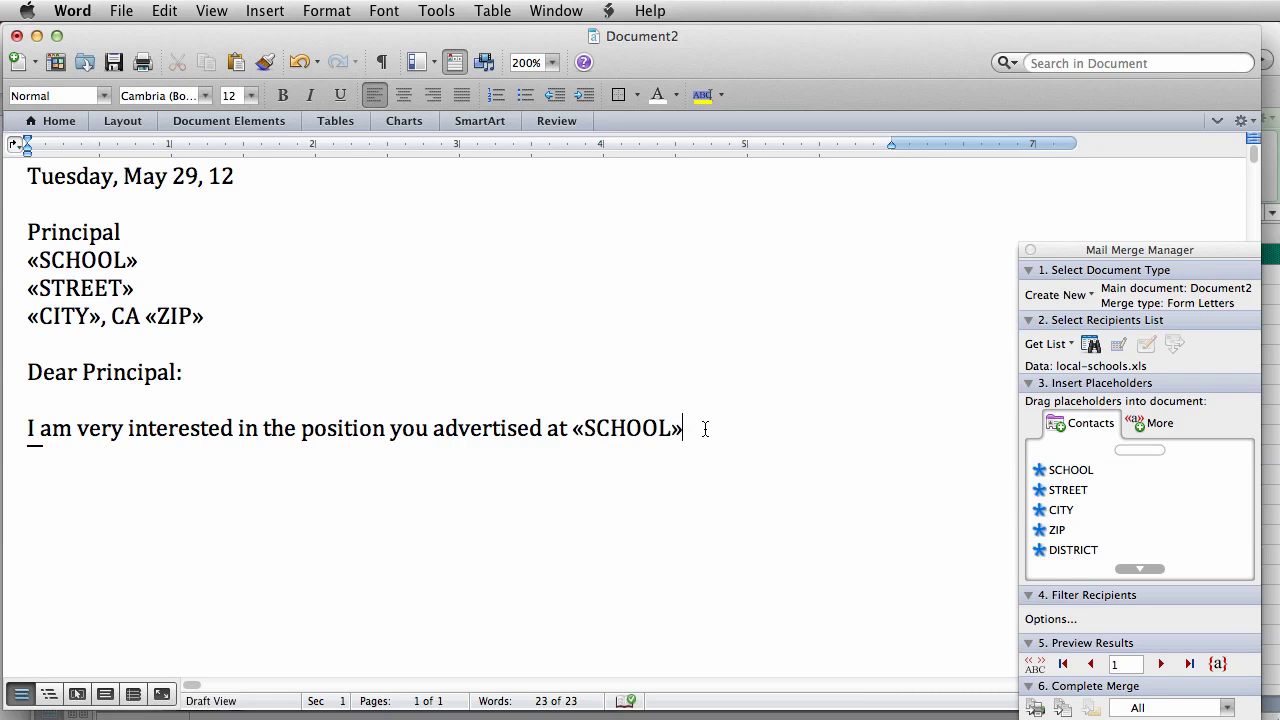
End the first sentence and add "I understand that «SCHOOL» is the best school in «DISTRICT»." using the SCHOOL and DISTRICT placeholders
type(".  I unders")
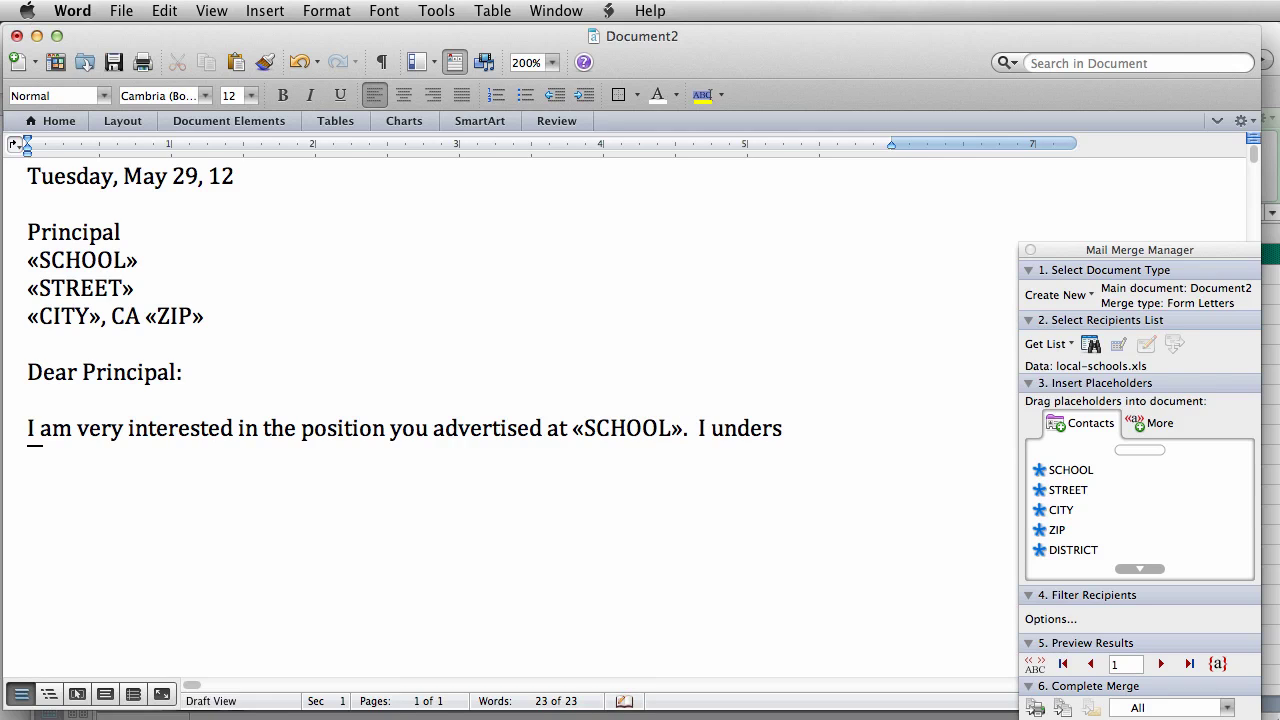
type("tand that")
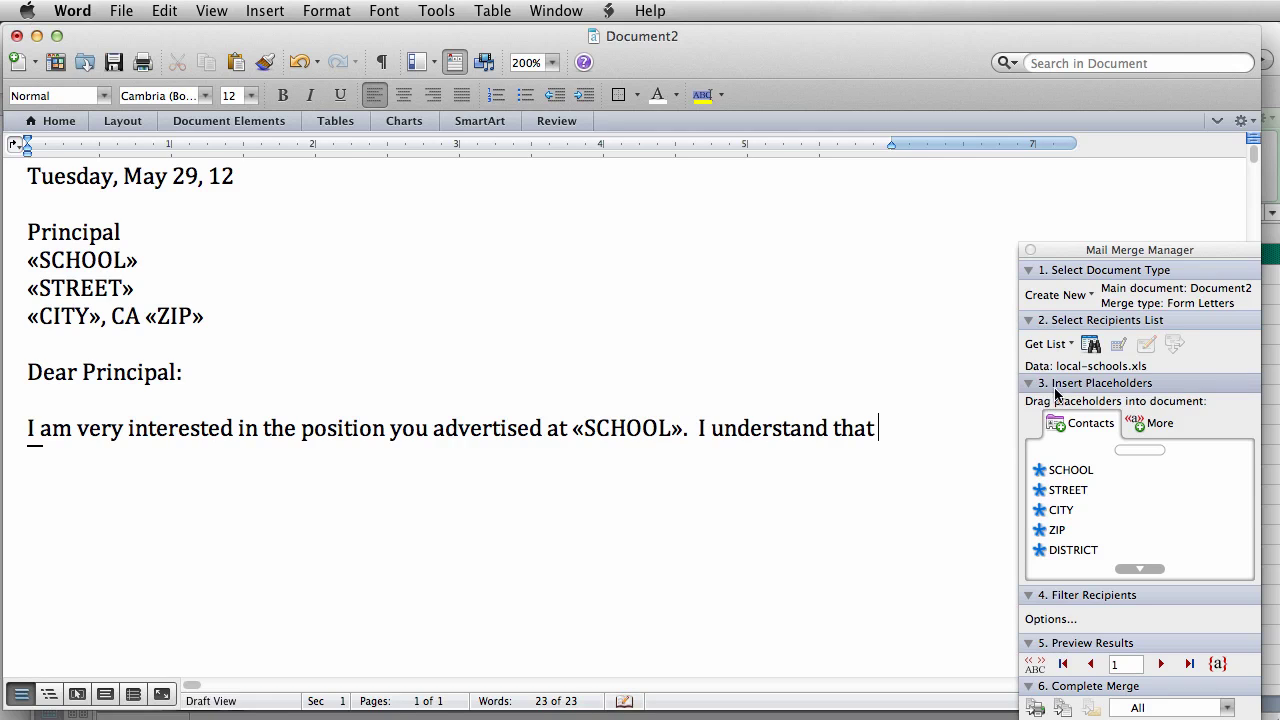
left_click(1090, 473)
left_click_drag(1092, 481, 876, 428)
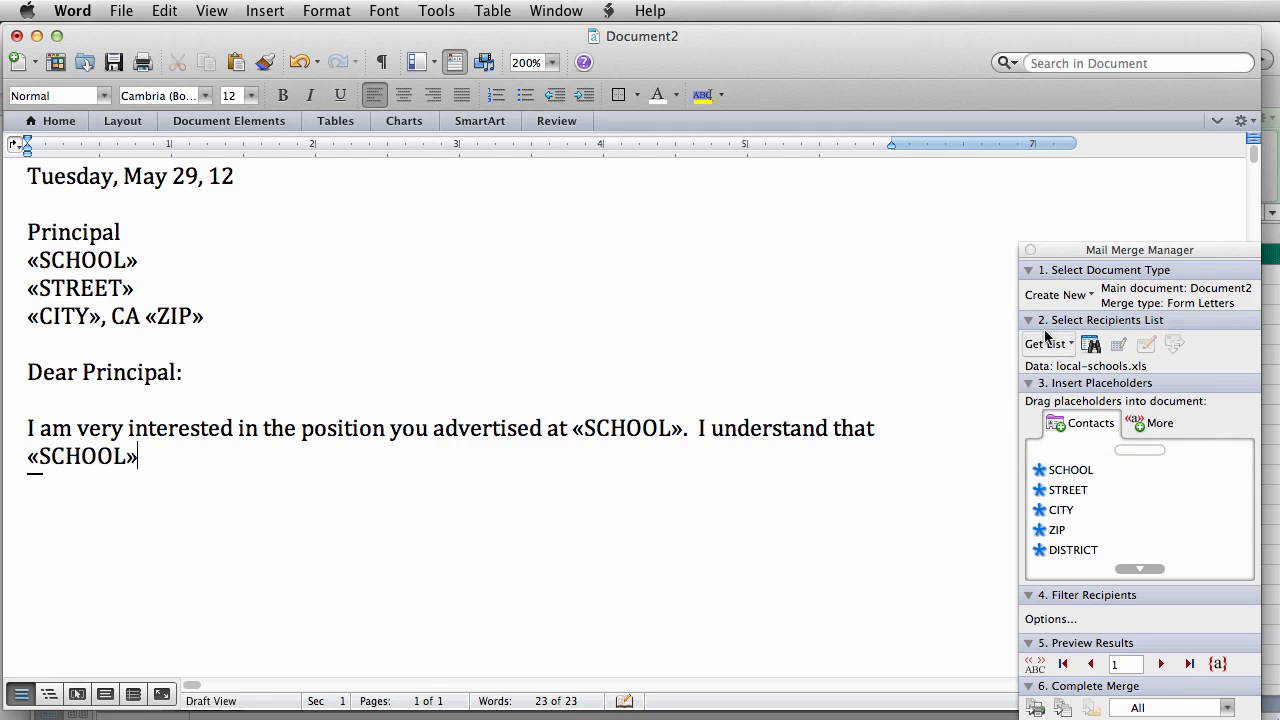
type("is the bes")
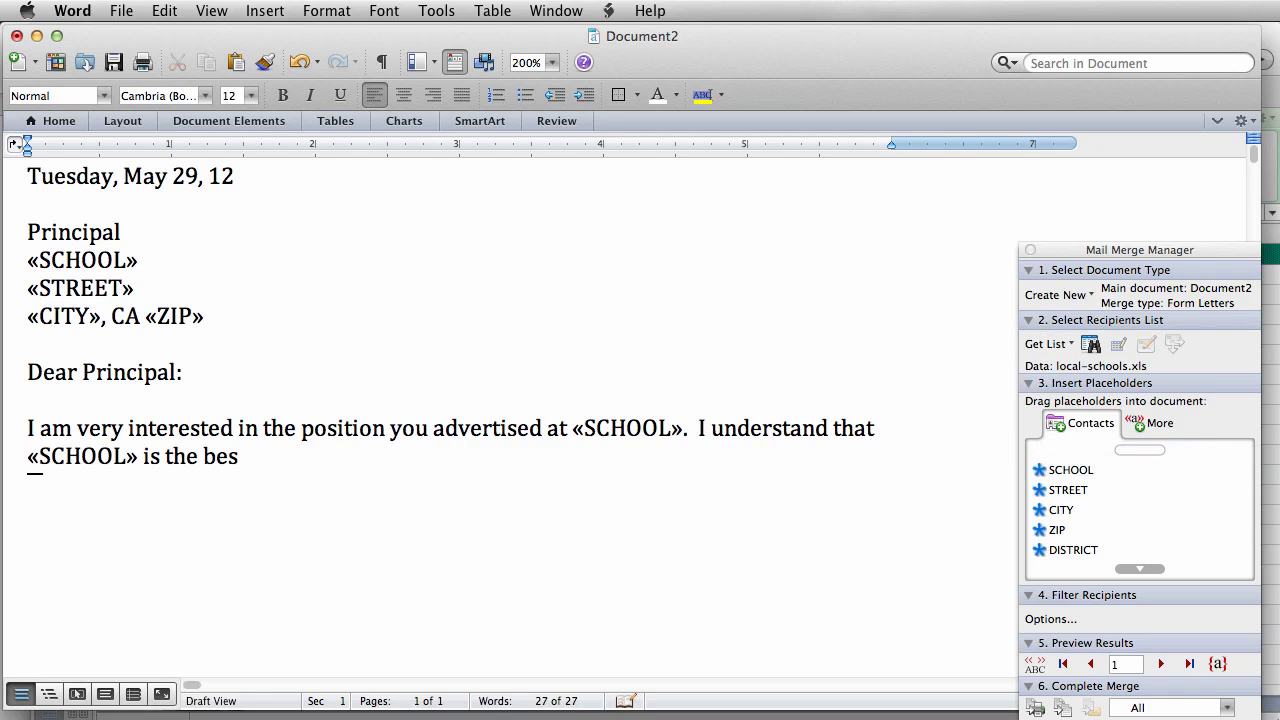
type("t school in")
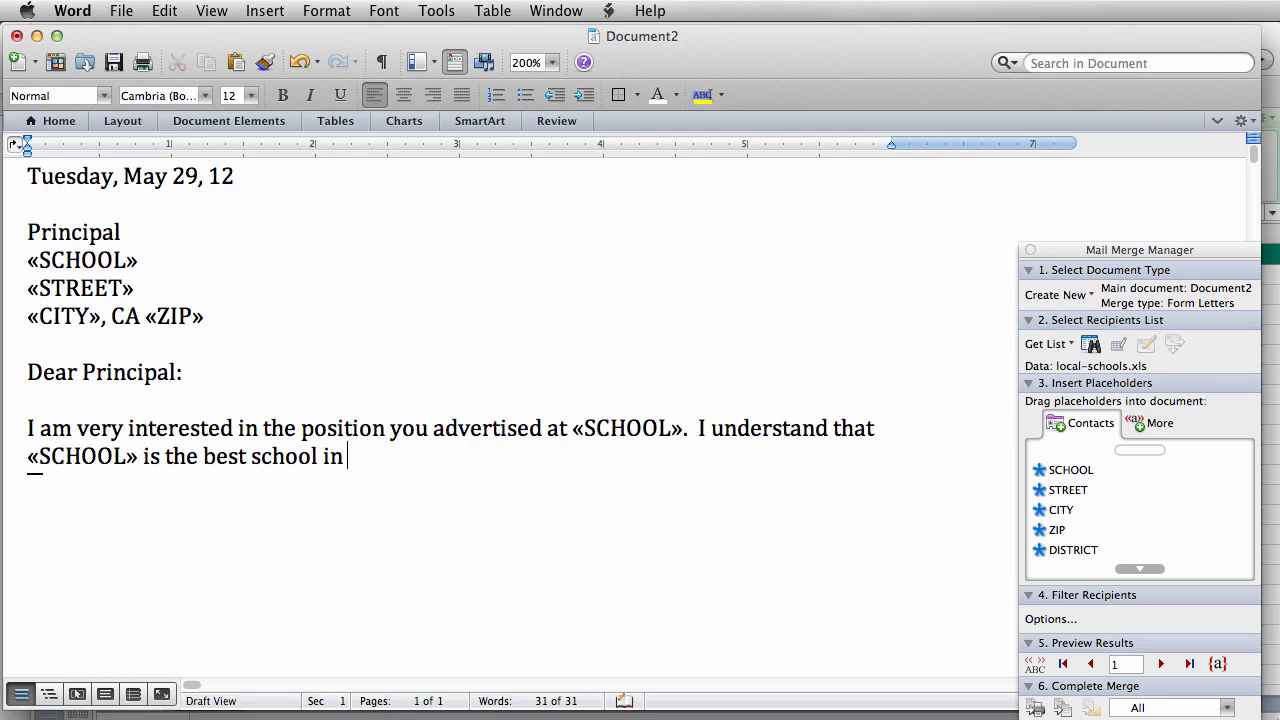
left_click(1091, 494)
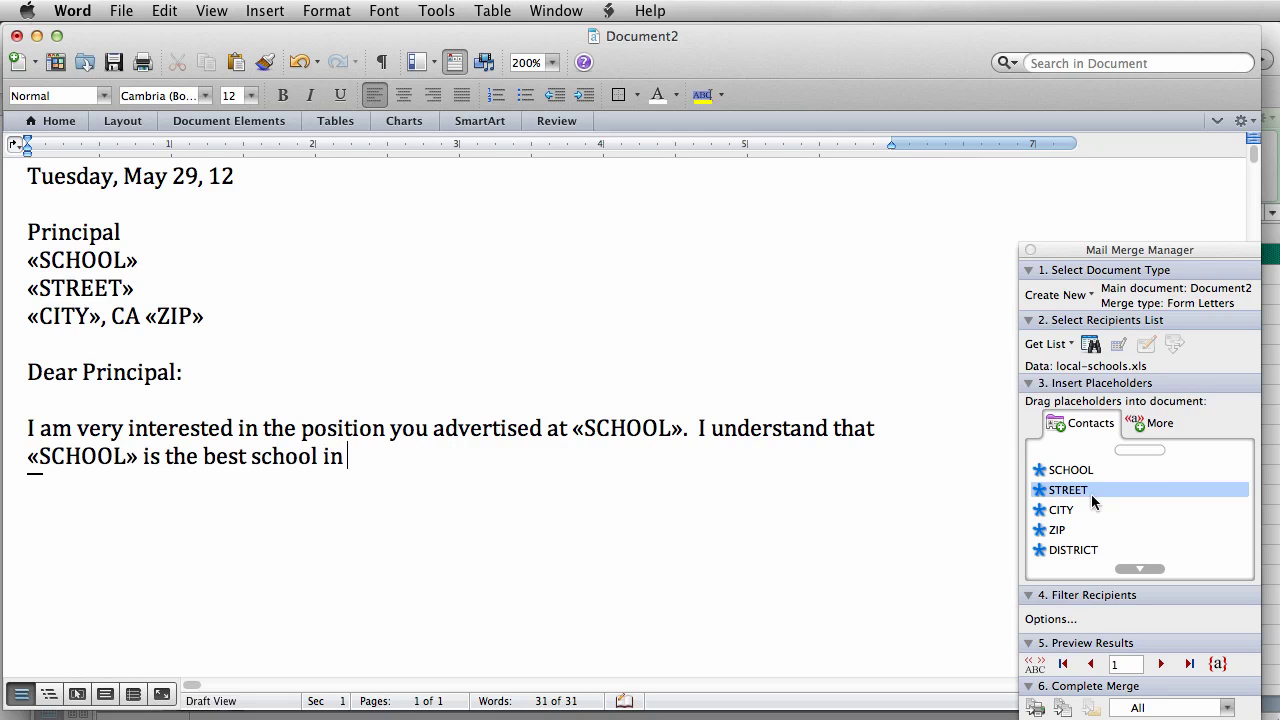
left_click_drag(1066, 550, 639, 465)
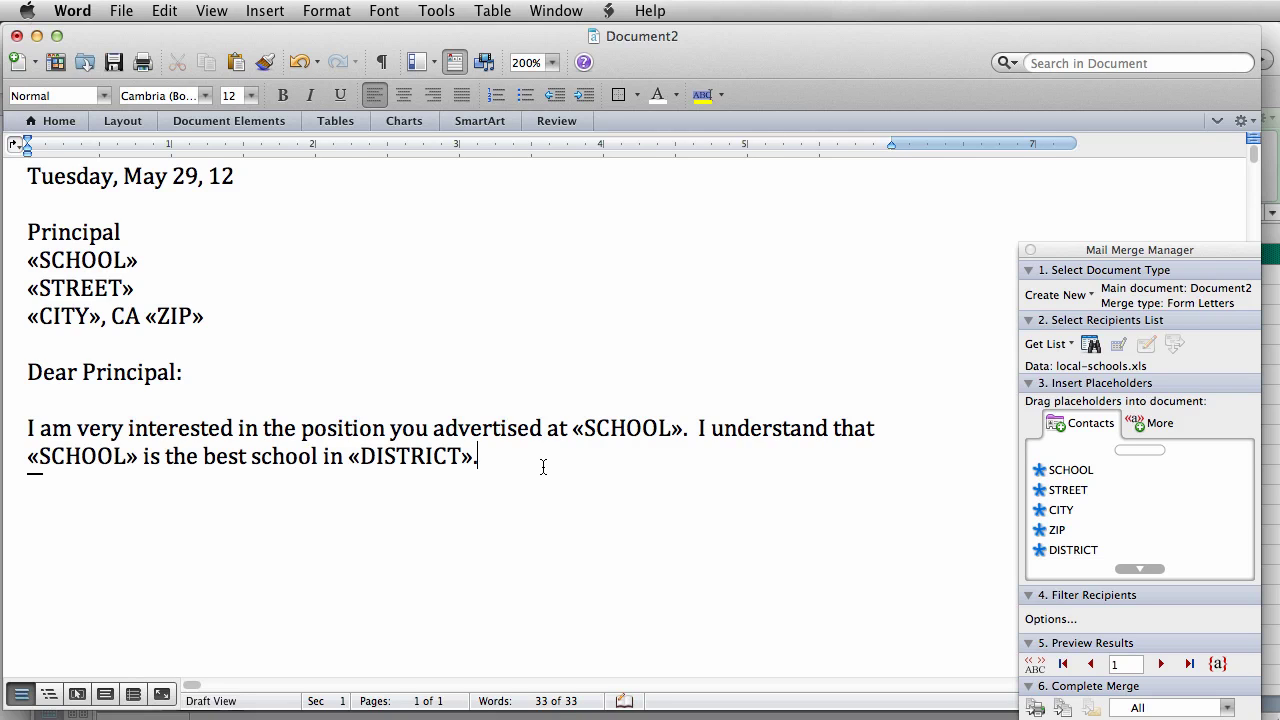
type(".")
Close the letter with "Sincerely," below the body and leave blank lines for the signature
key("Return")
key("Return")
type("Sincerely,")
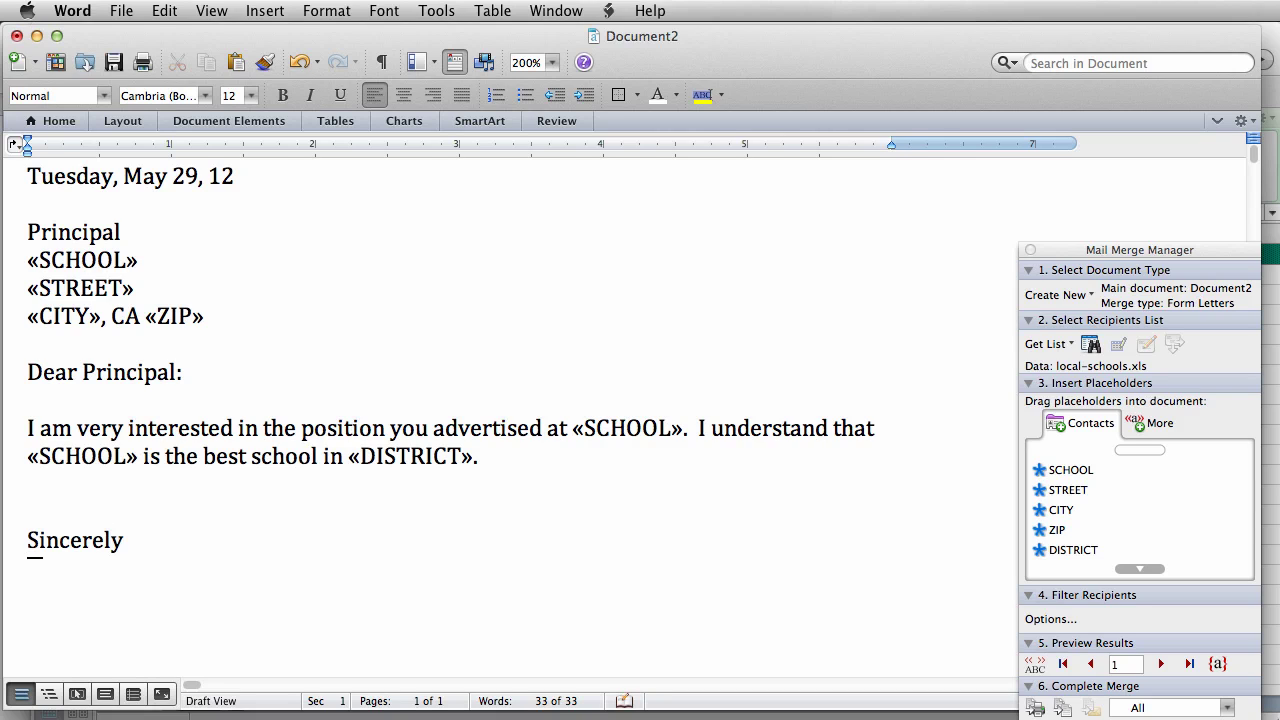
key("Return")
key("Return")
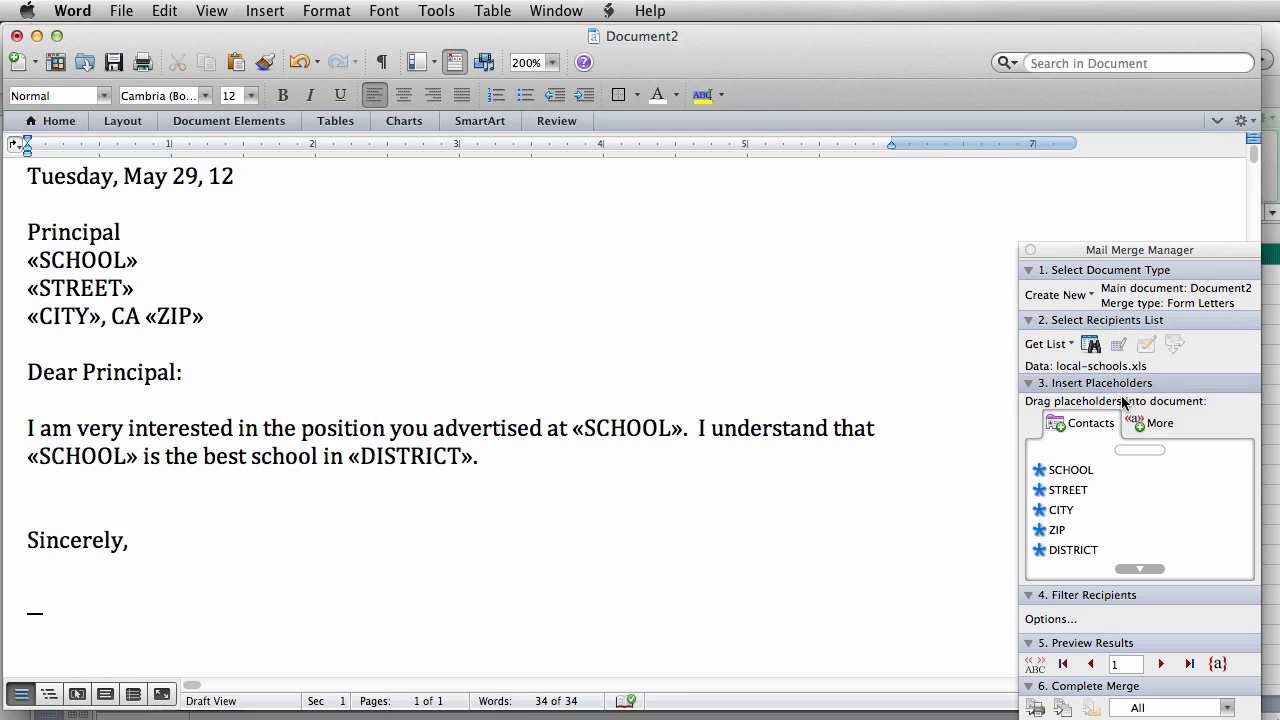
Filter the merge recipients to records whose CITY field is equal to "Los Angeles"
left_click(1040, 620)
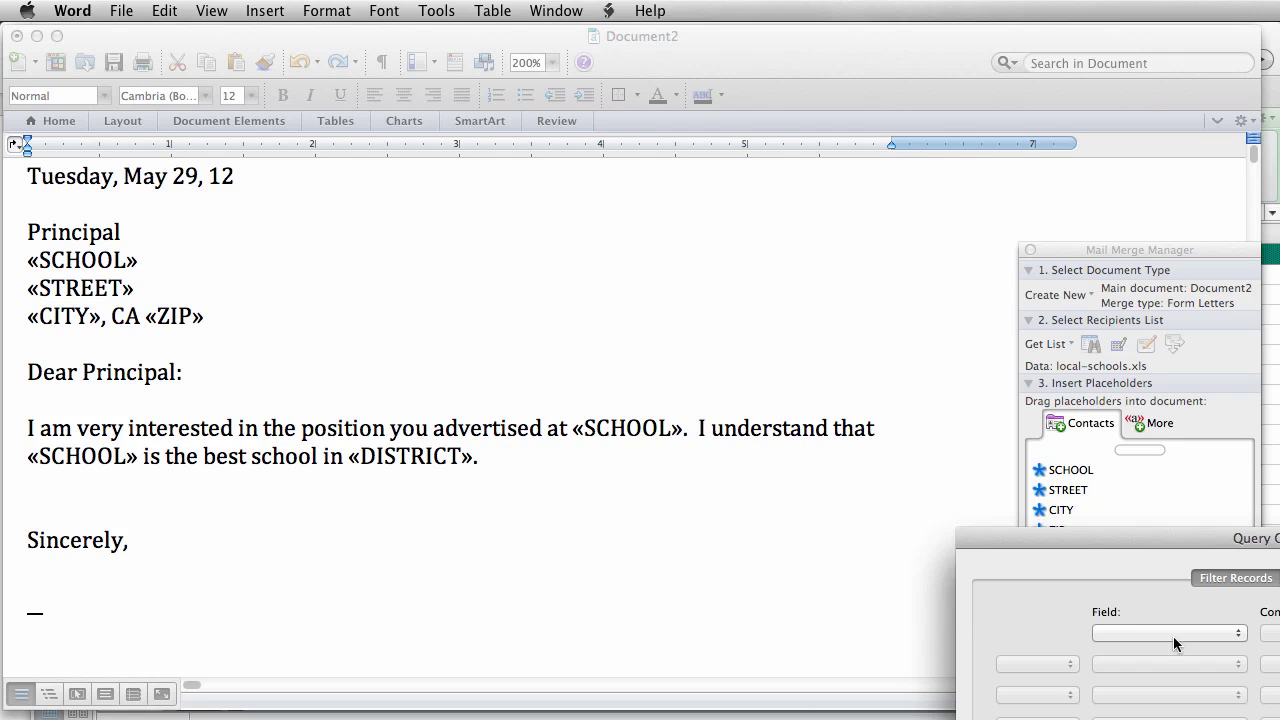
left_click(1236, 634)
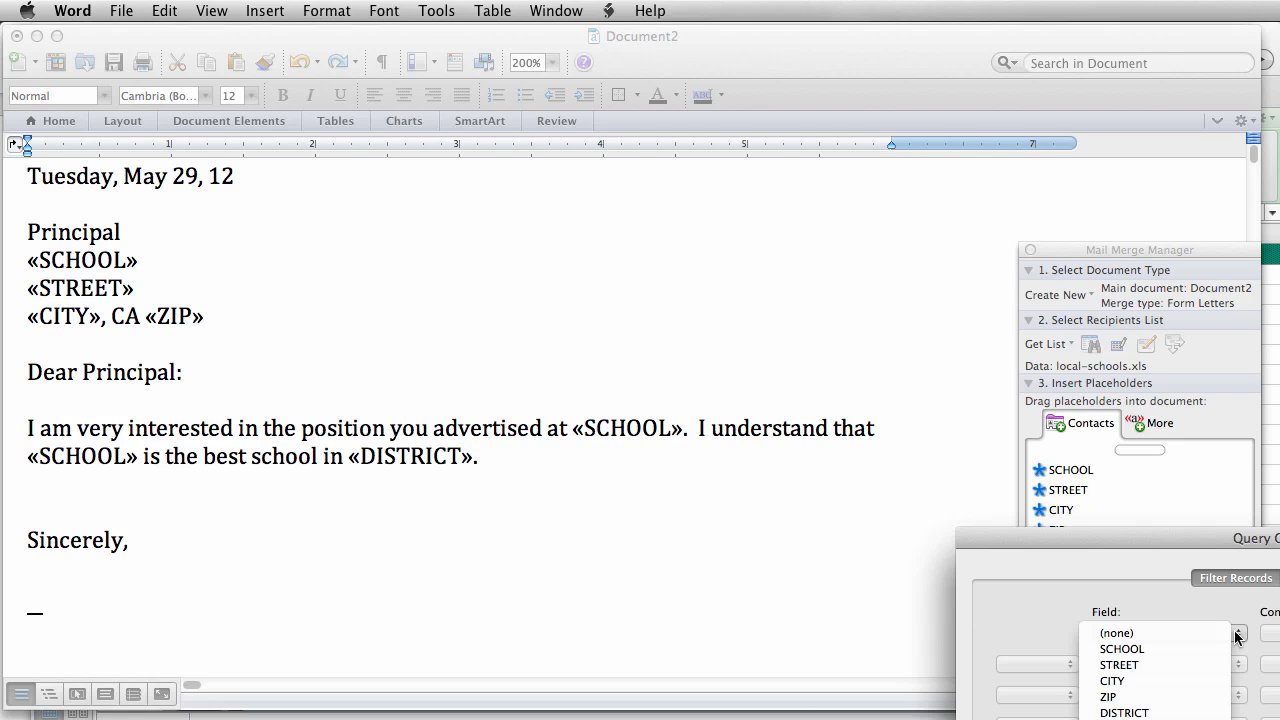
left_click(1152, 686)
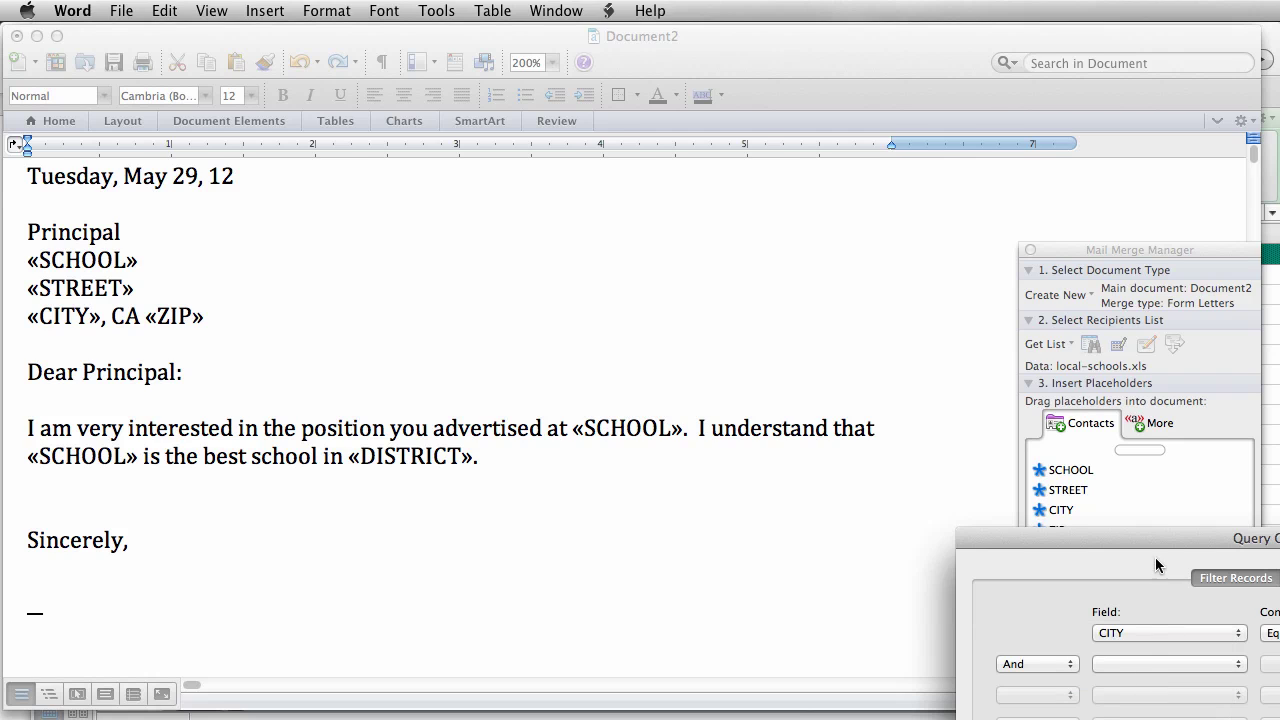
left_click_drag(1146, 536, 827, 255)
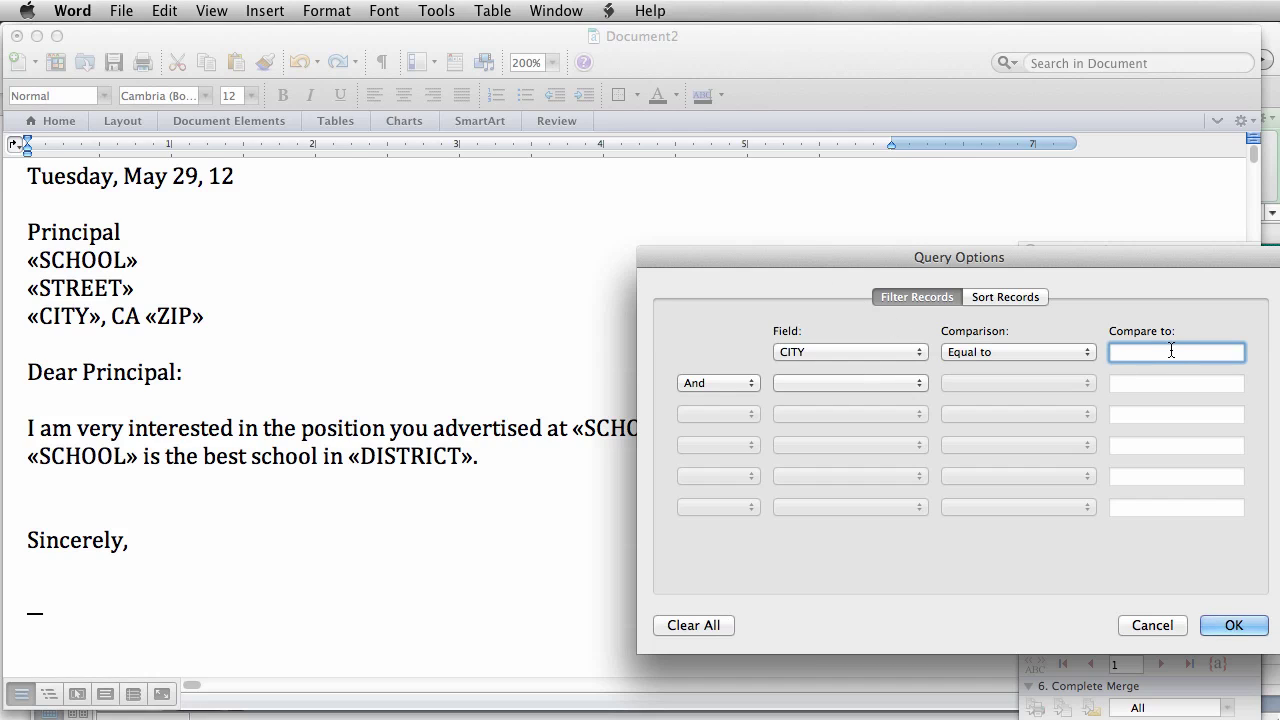
type("Los Angeles")
left_click(1231, 624)
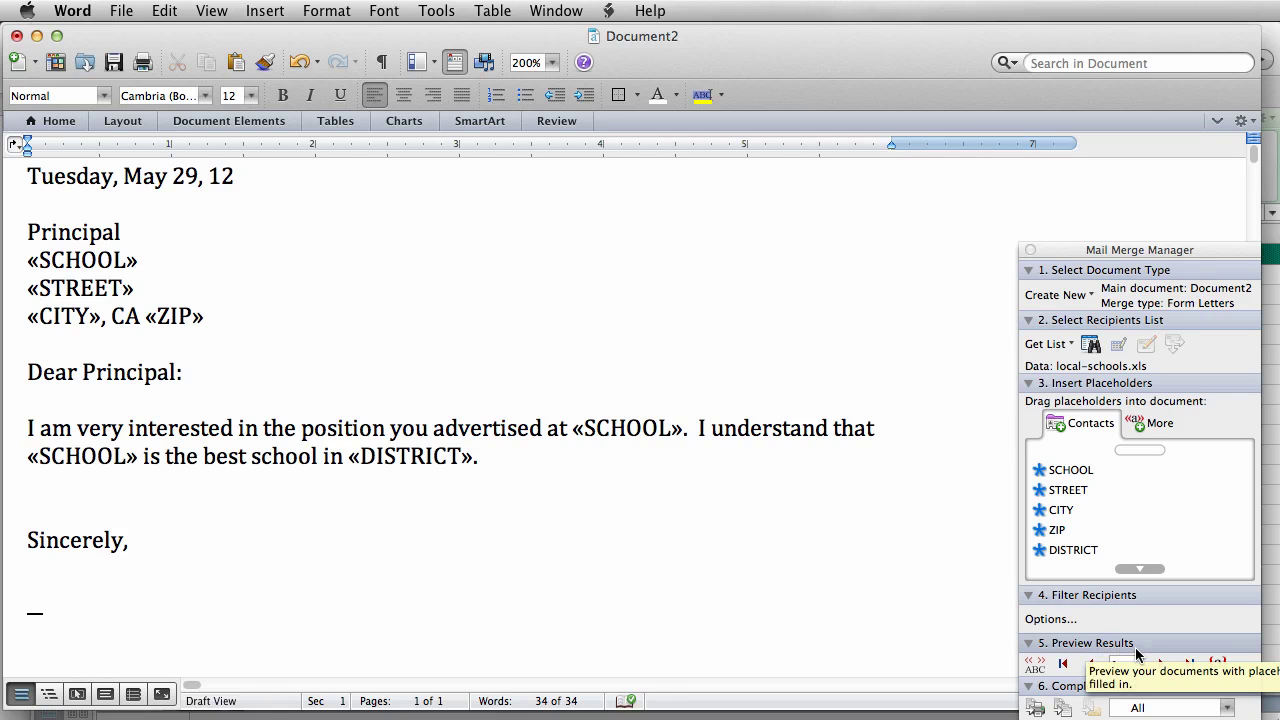
Advance the preview to record 4 and merge all the form letters into a new document
left_click(1163, 666)
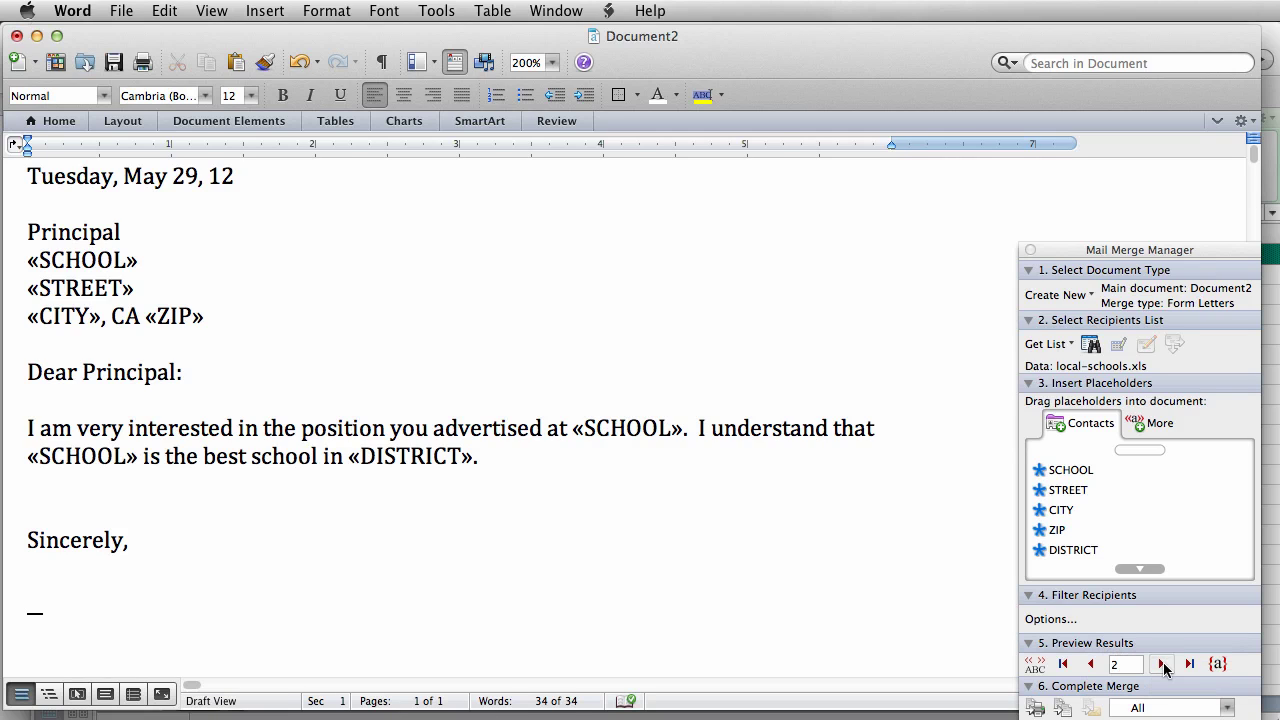
left_click(1163, 666)
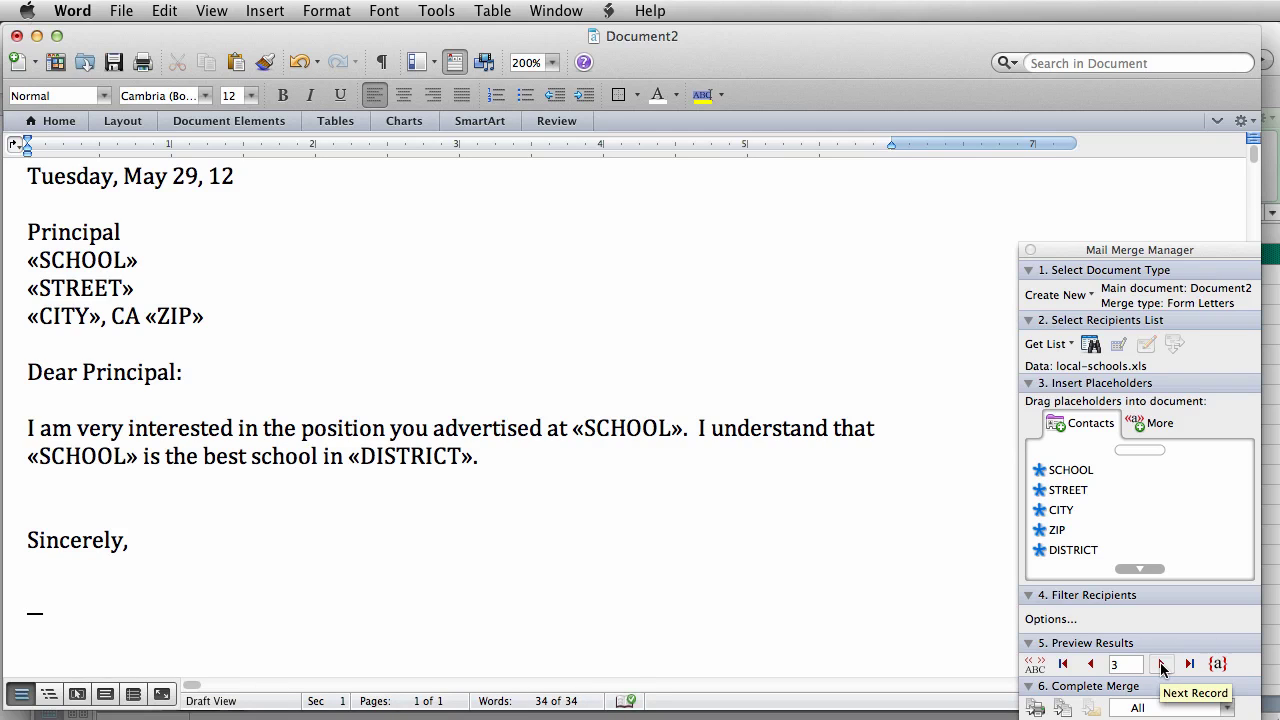
left_click(1162, 666)
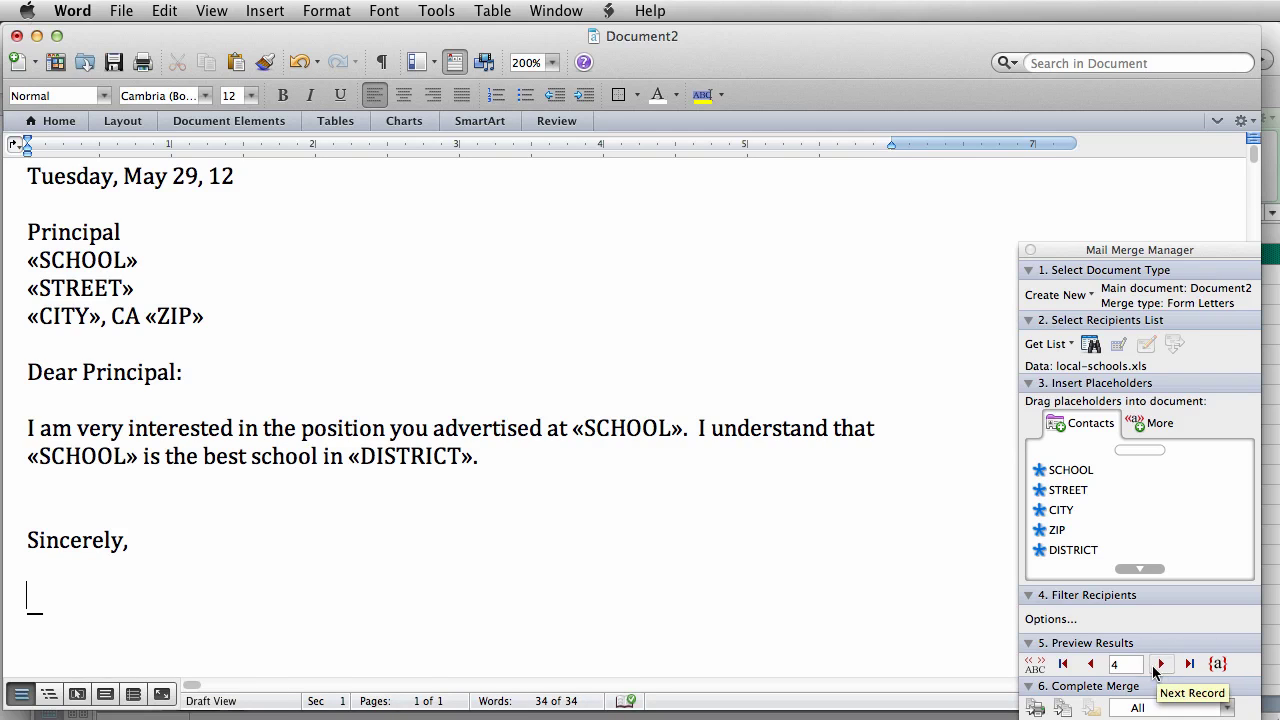
left_click(1062, 707)
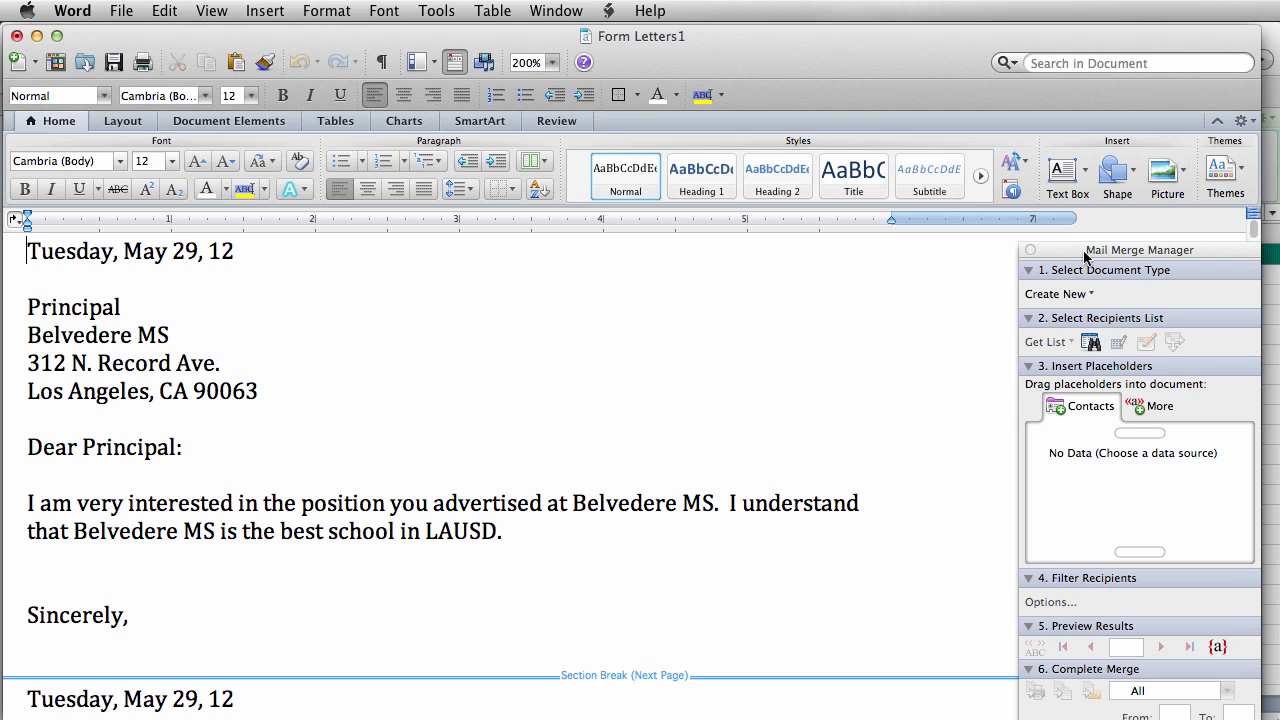
Examine the merged letters for the different schools, checking the school name in both sentences of the Burbank MS letter
left_click_drag(1106, 251, 1069, 234)
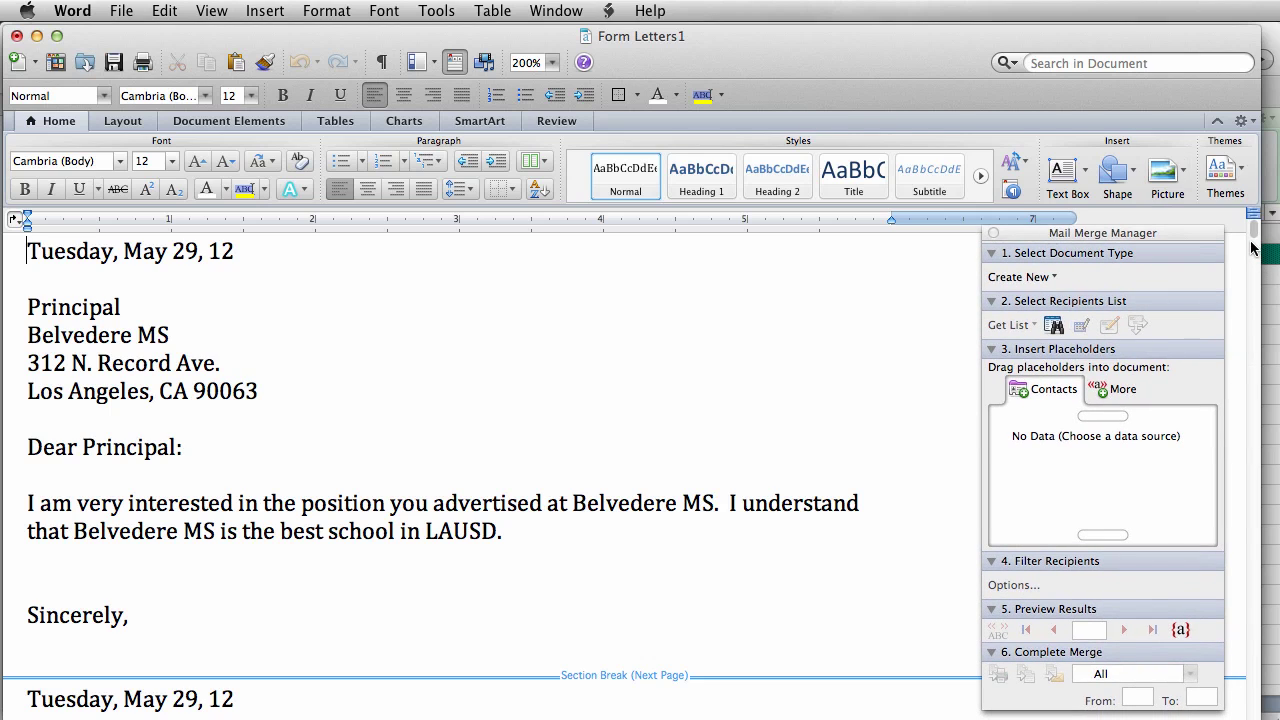
left_click_drag(1254, 231, 1254, 285)
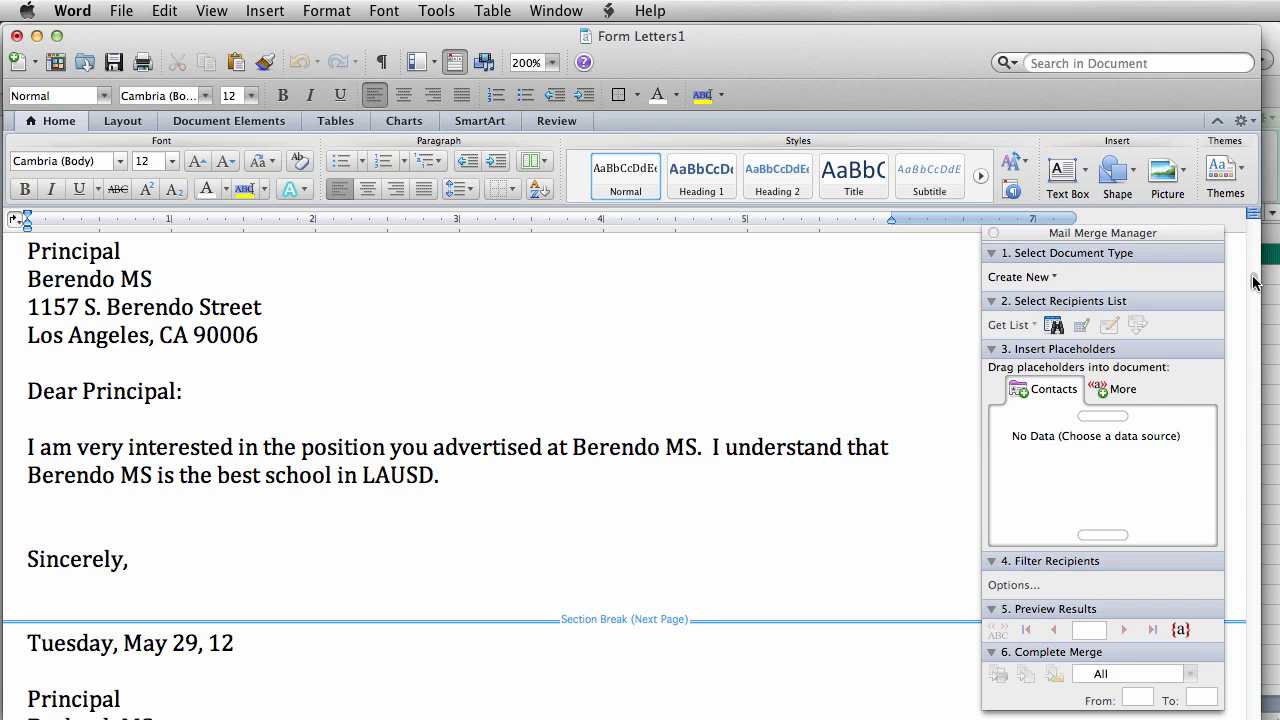
left_click_drag(1254, 284, 1254, 331)
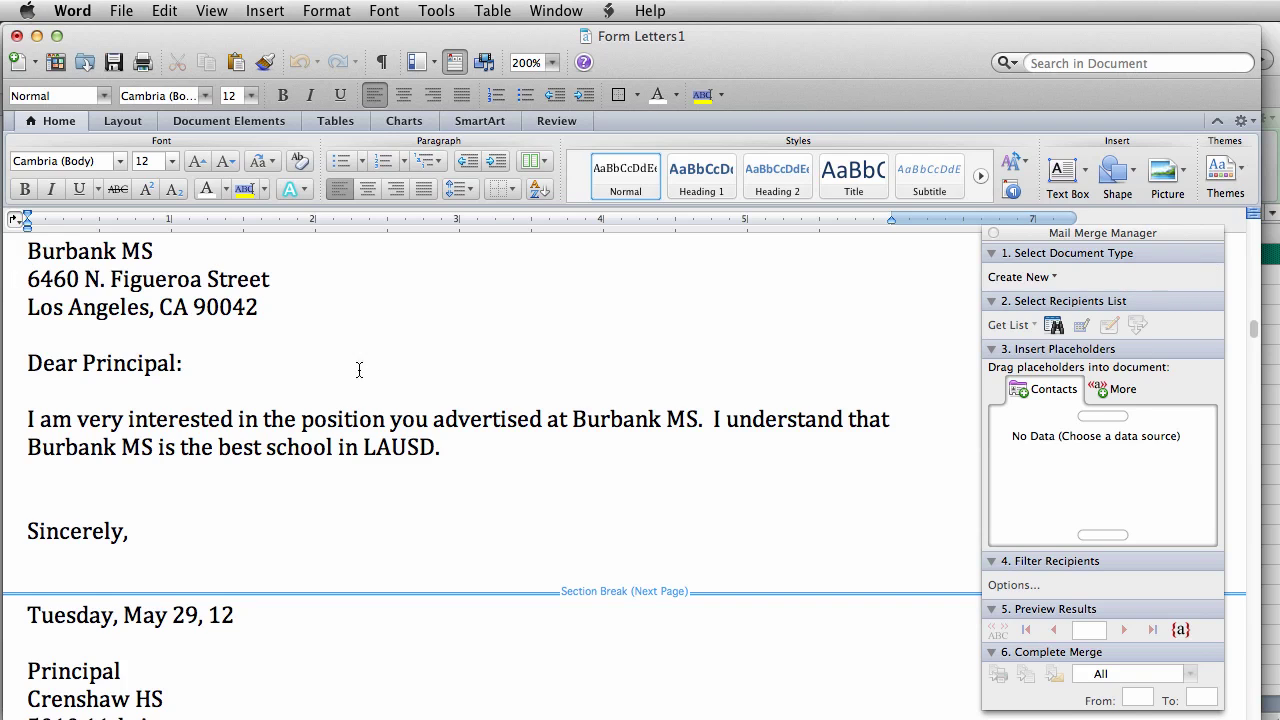
double_click(624, 418)
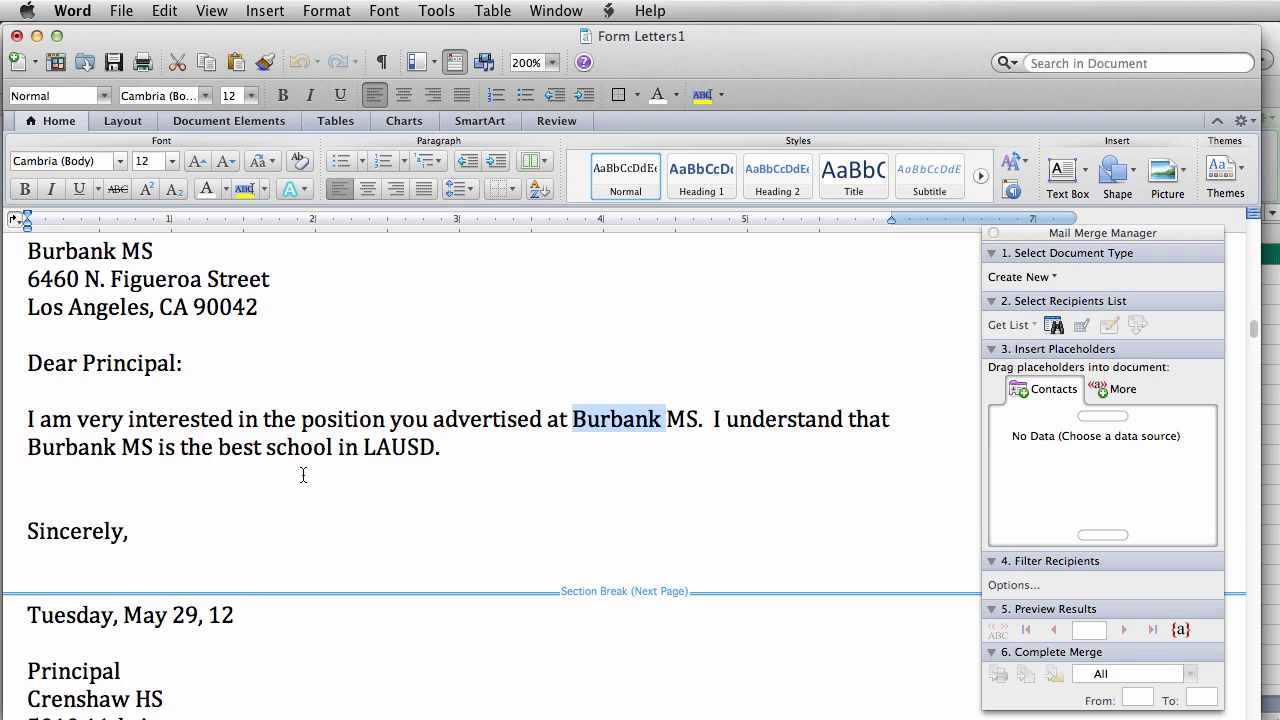
double_click(98, 446)
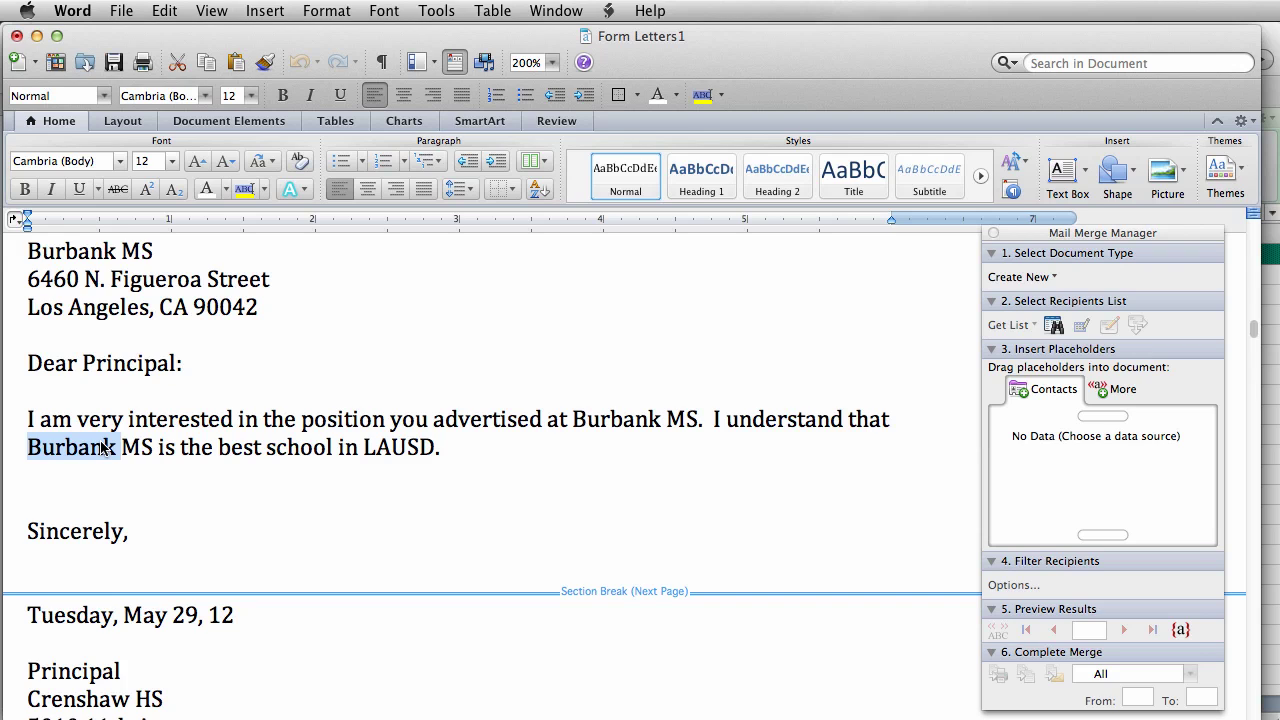
Switch the merged letters to Print Layout and examine how they are laid out on separate pages
left_click(212, 12)
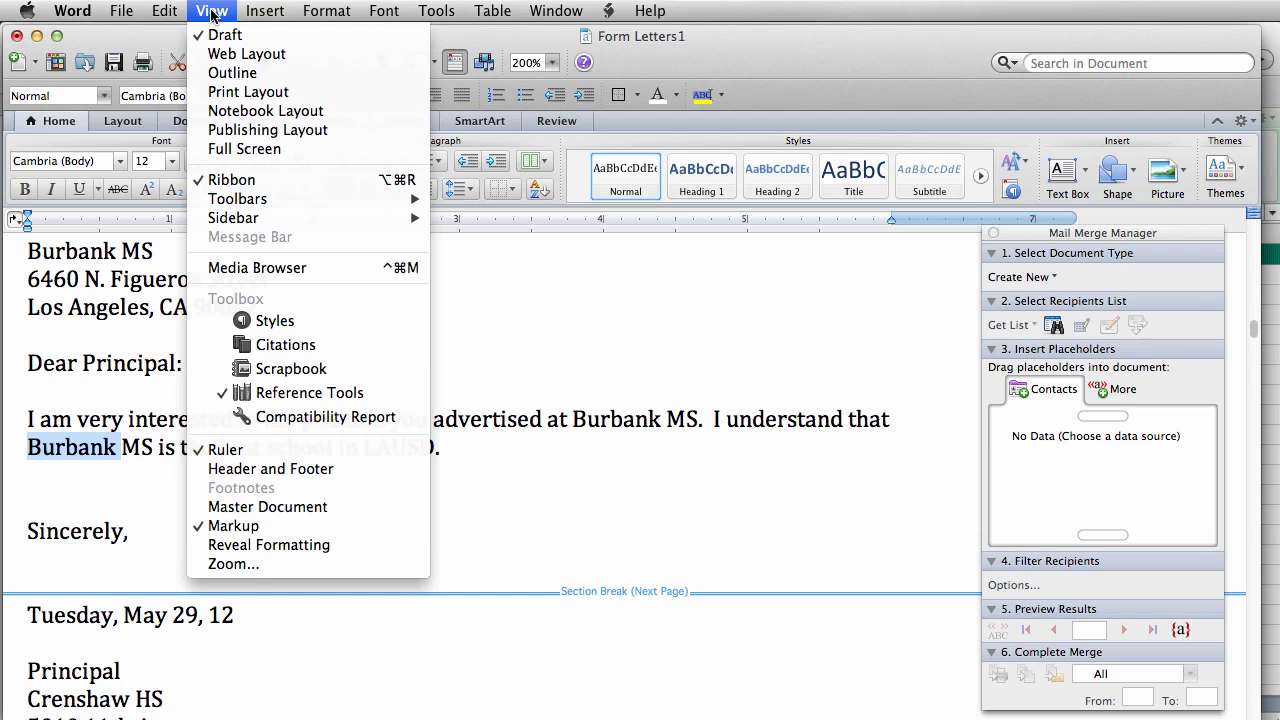
left_click(238, 92)
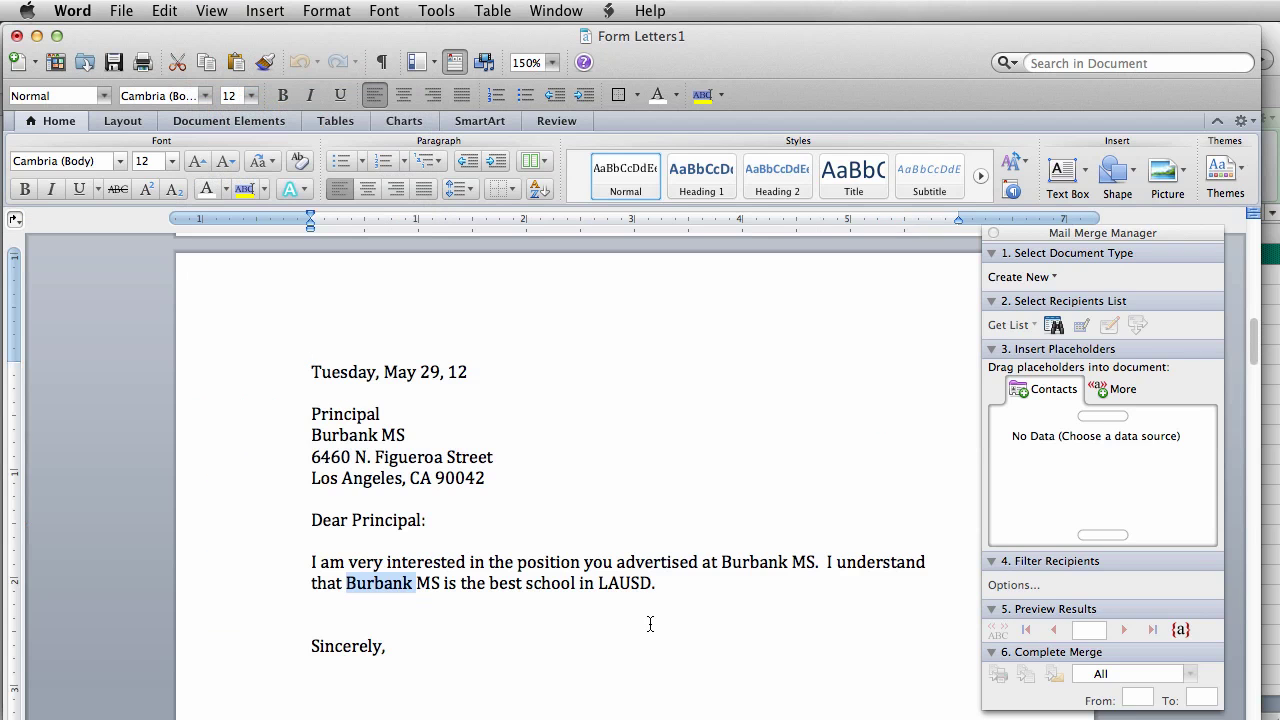
left_click_drag(1255, 336, 1253, 437)
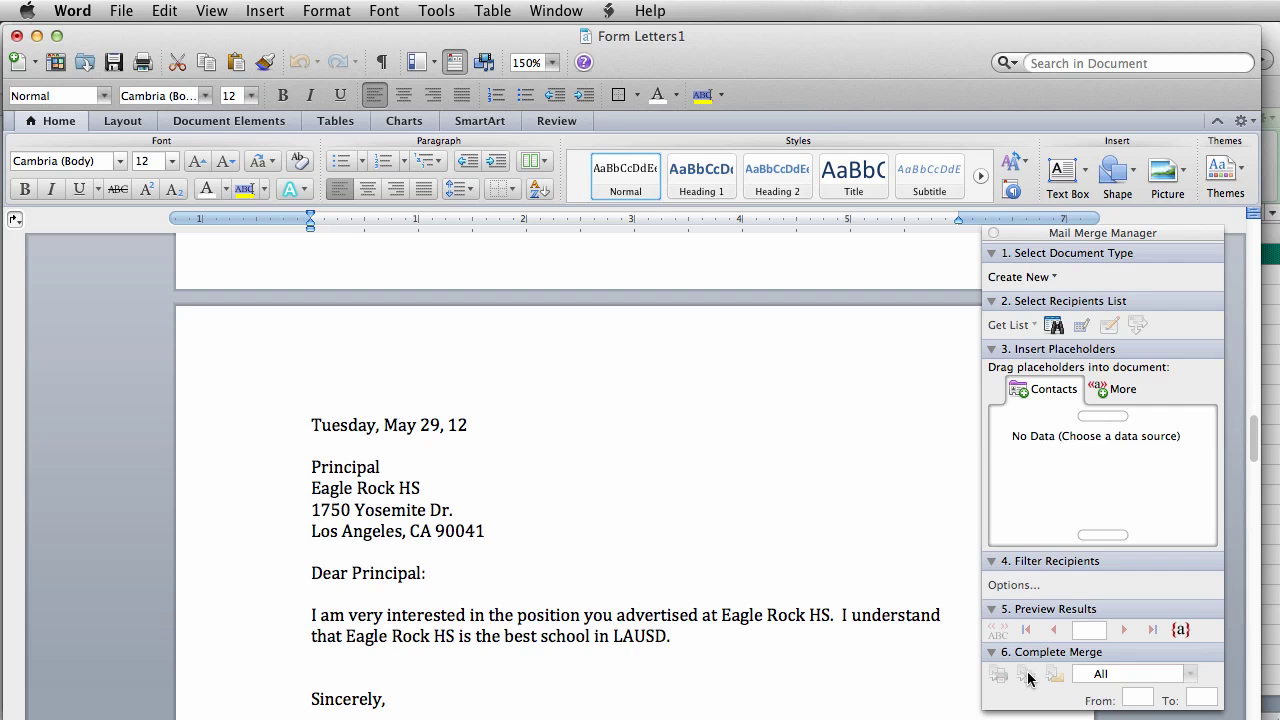
Save the merged letters on the Desktop as School-merge, accepting the document properties without changes
left_click(121, 11)
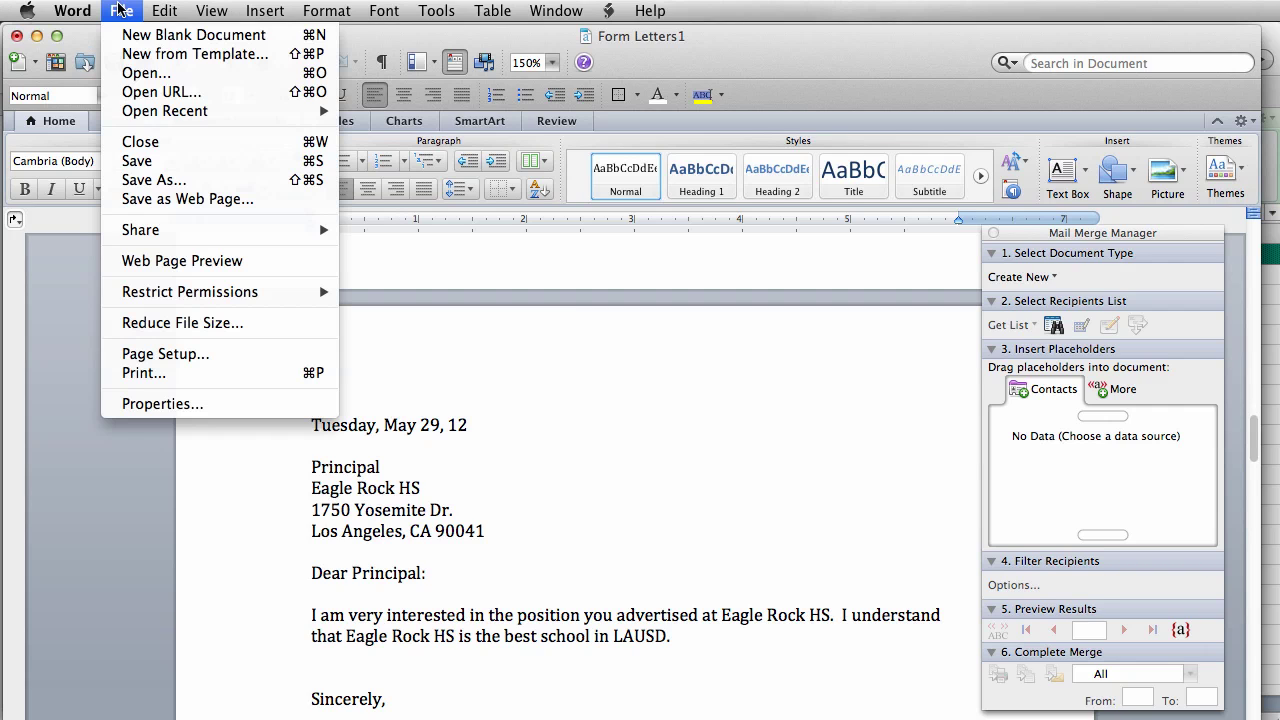
left_click(152, 180)
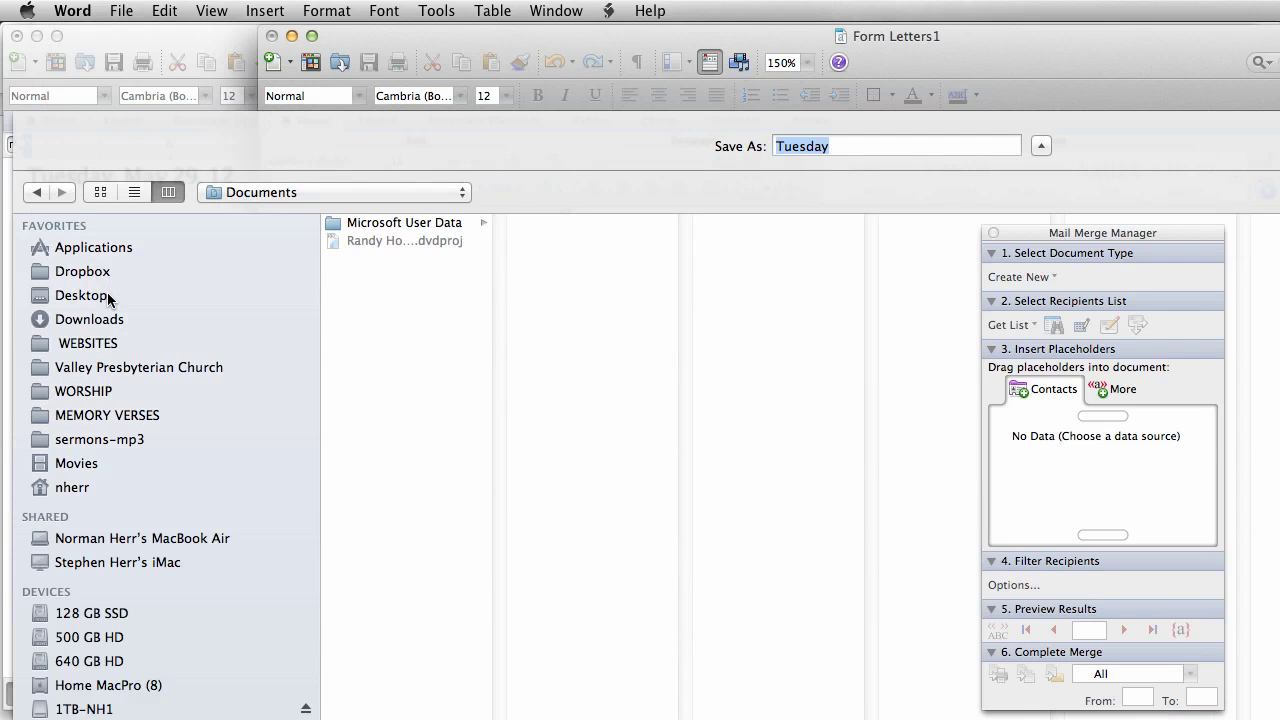
left_click(82, 296)
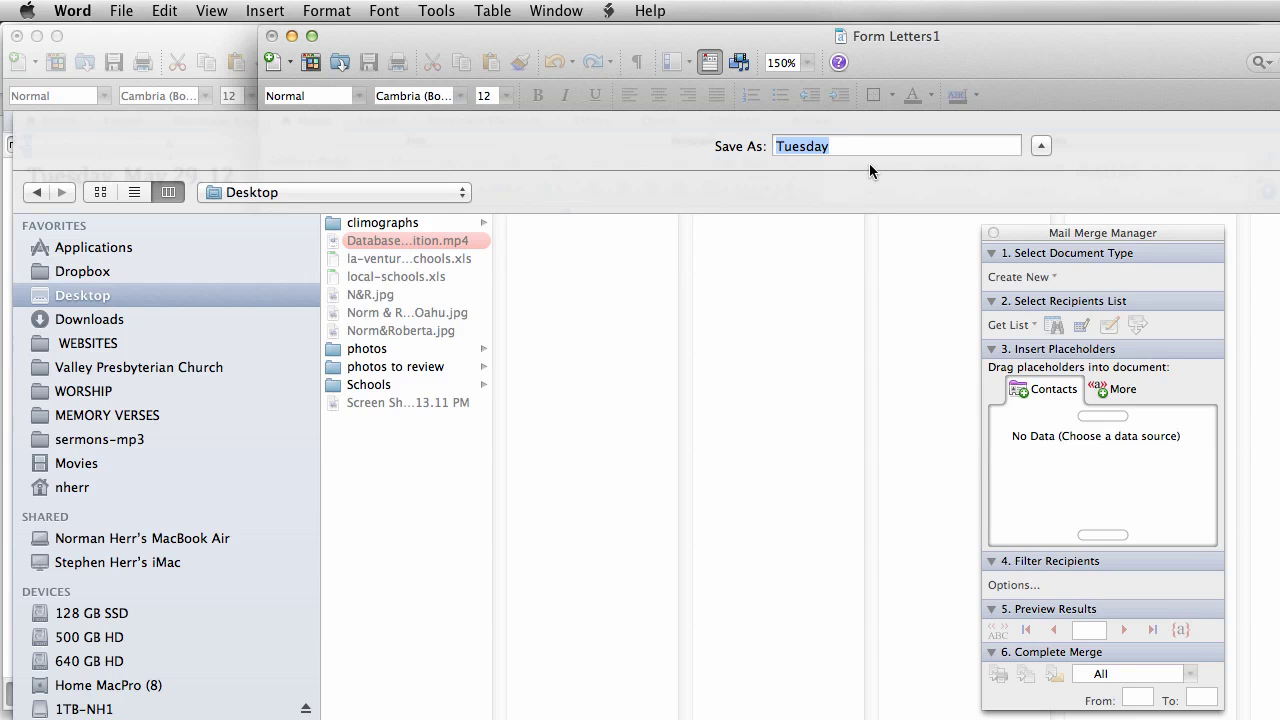
type("Scjho")
key("BackSpace")
key("BackSpace")
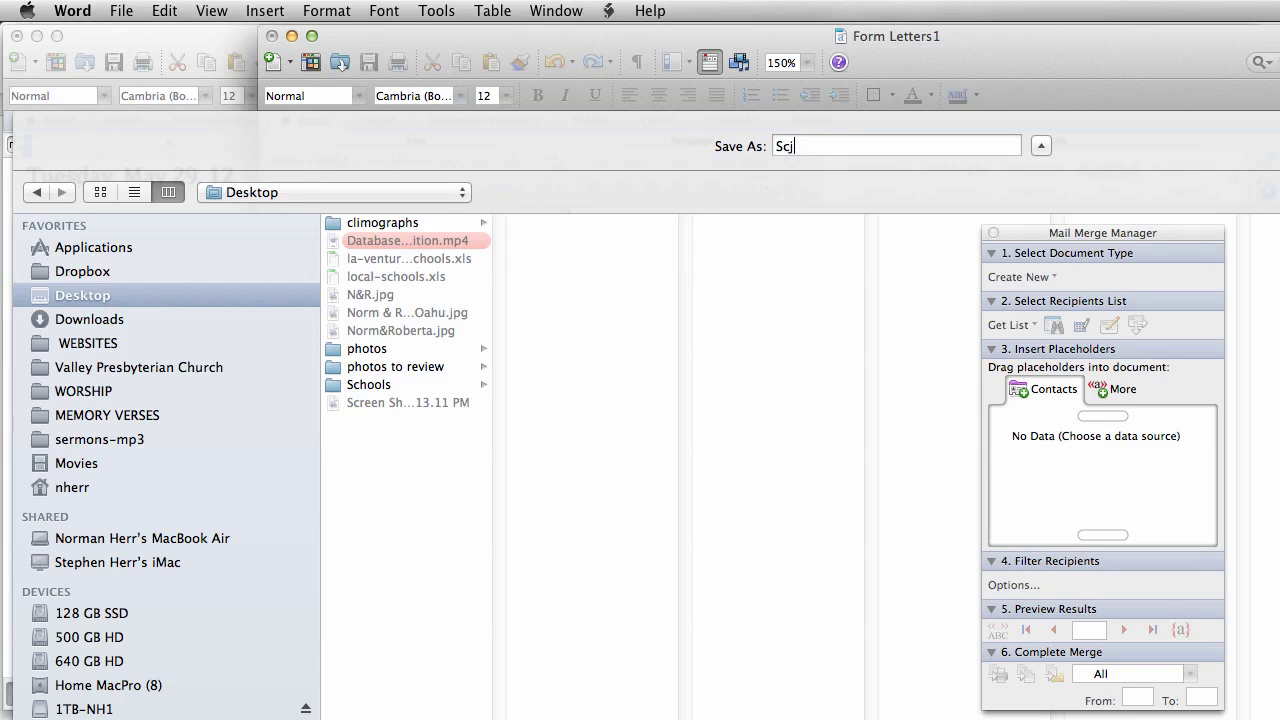
key("BackSpace")
type("hool-merge")
key("Return")
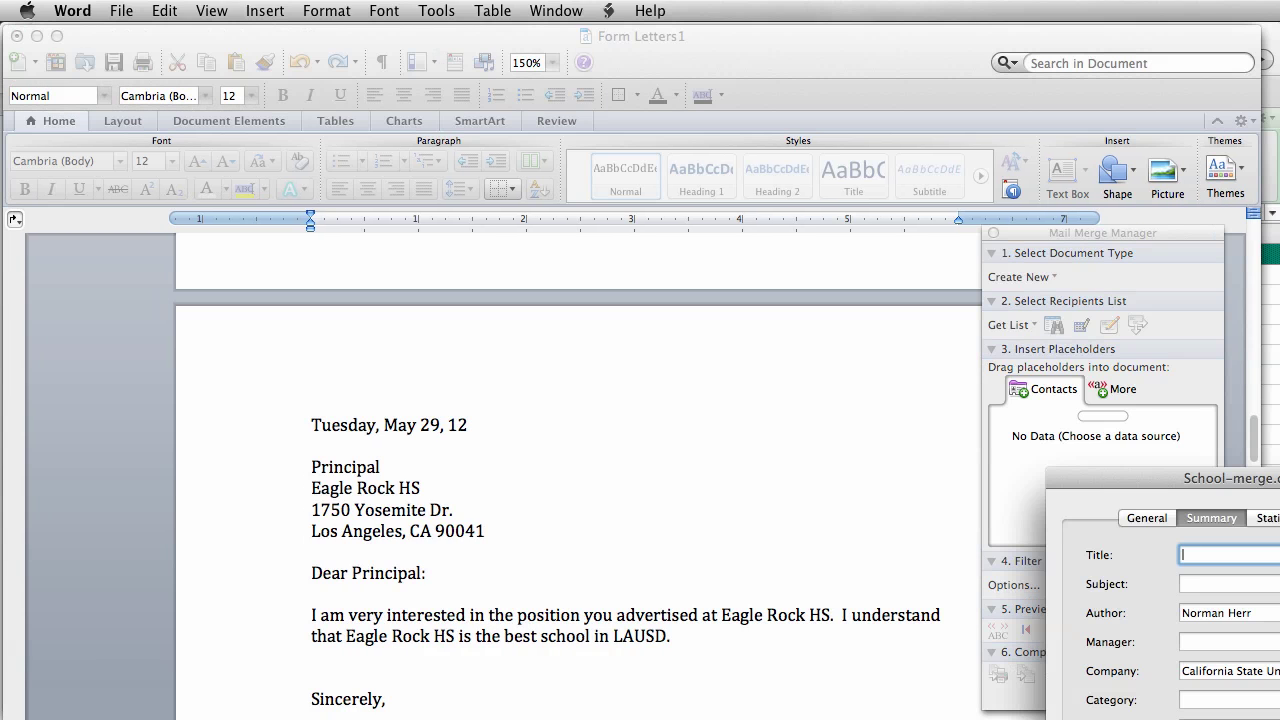
key("Return")
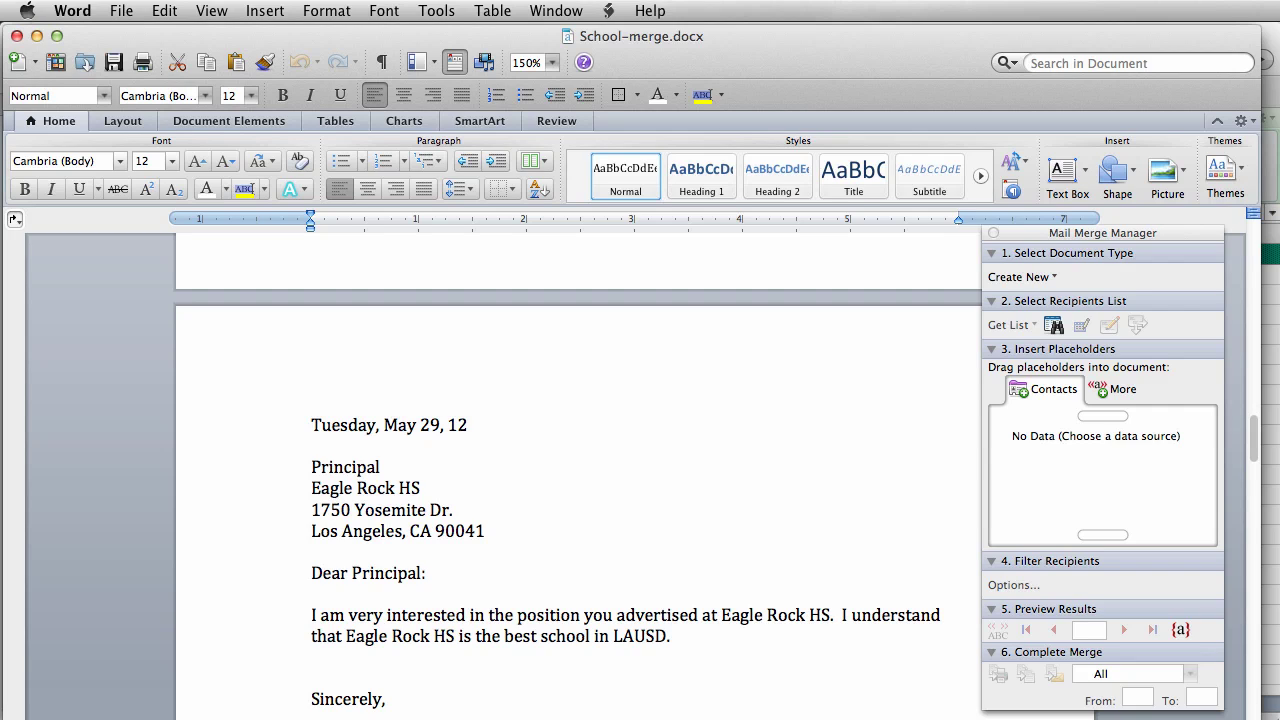
Show the merged letters in Draft view and set the zoom to 75%
left_click(207, 10)
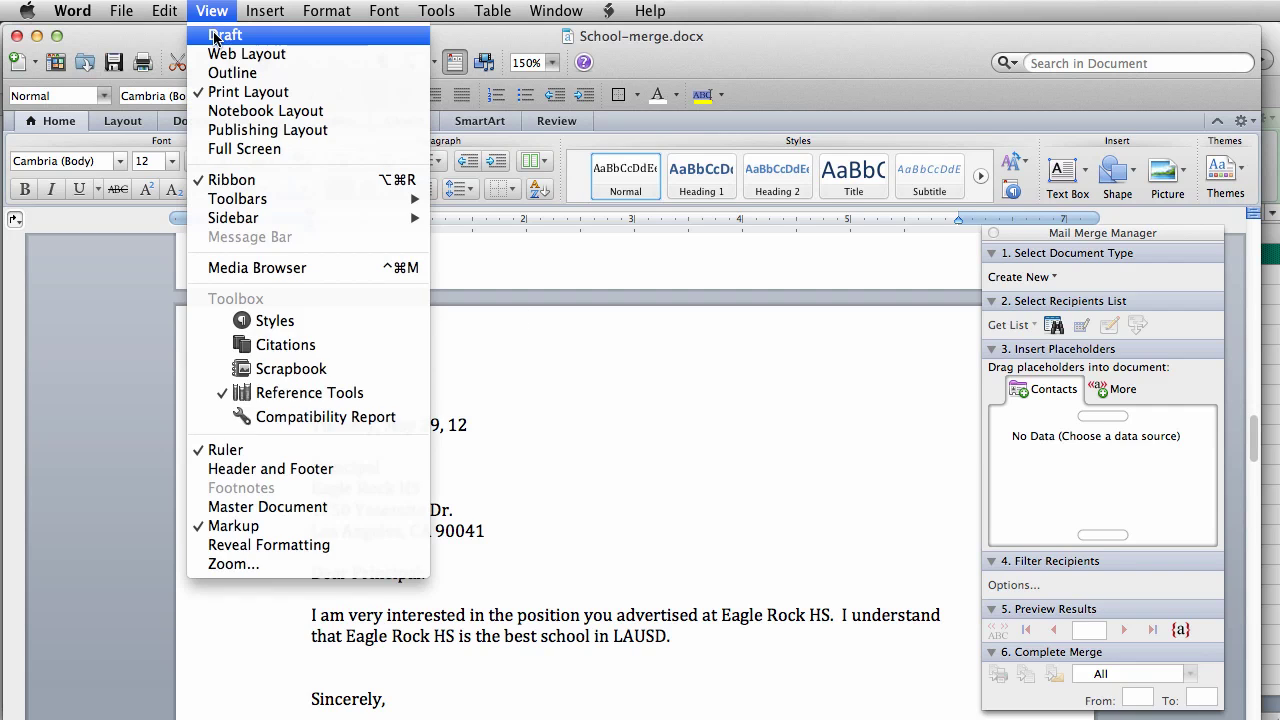
left_click(216, 37)
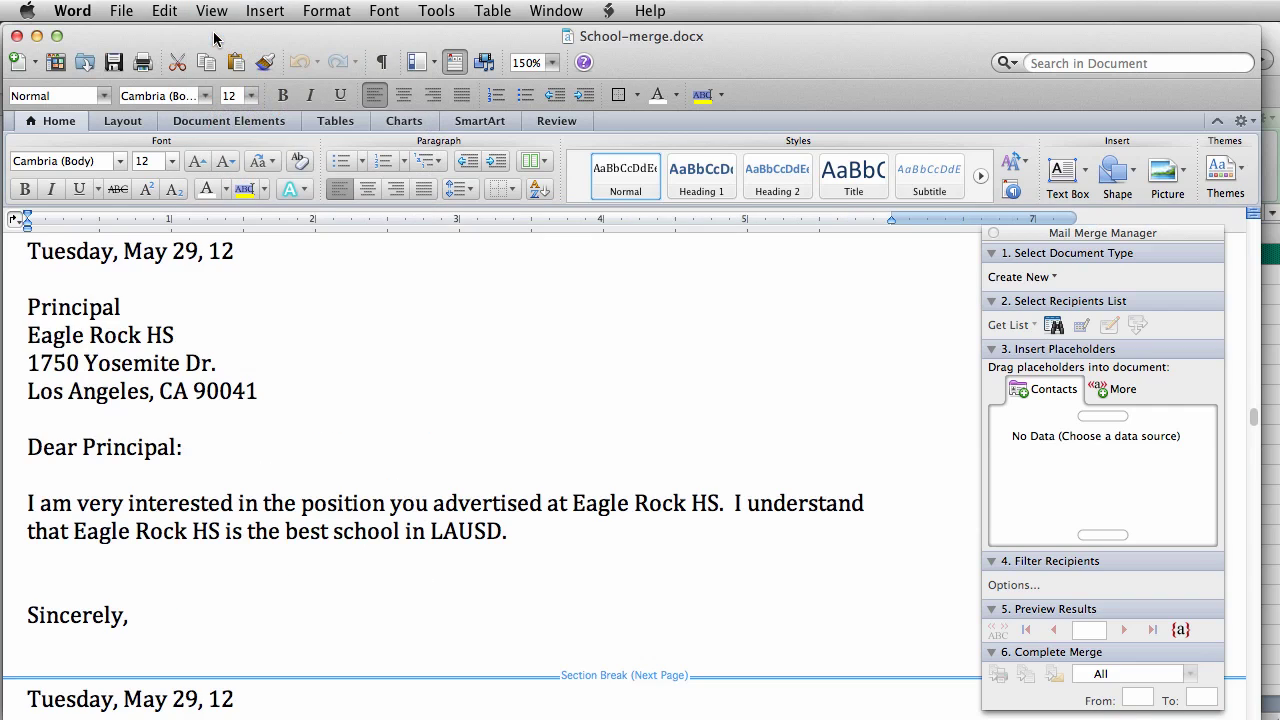
left_click(551, 63)
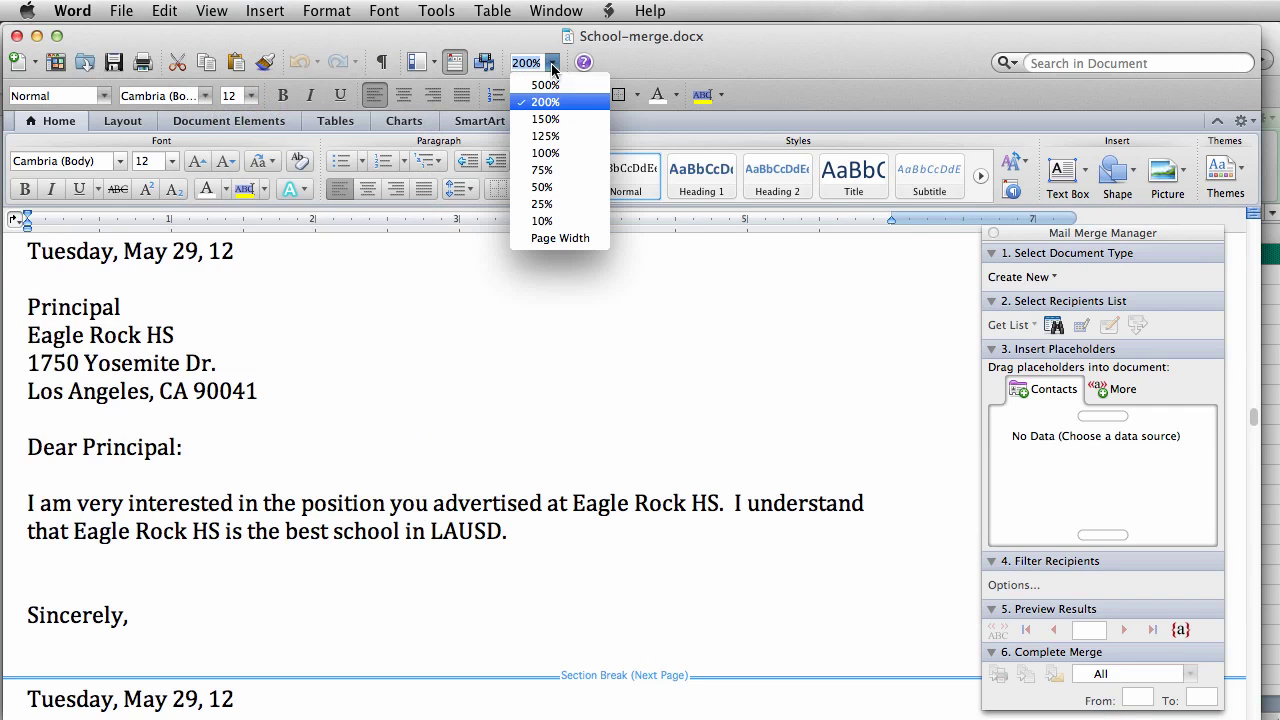
left_click(553, 172)
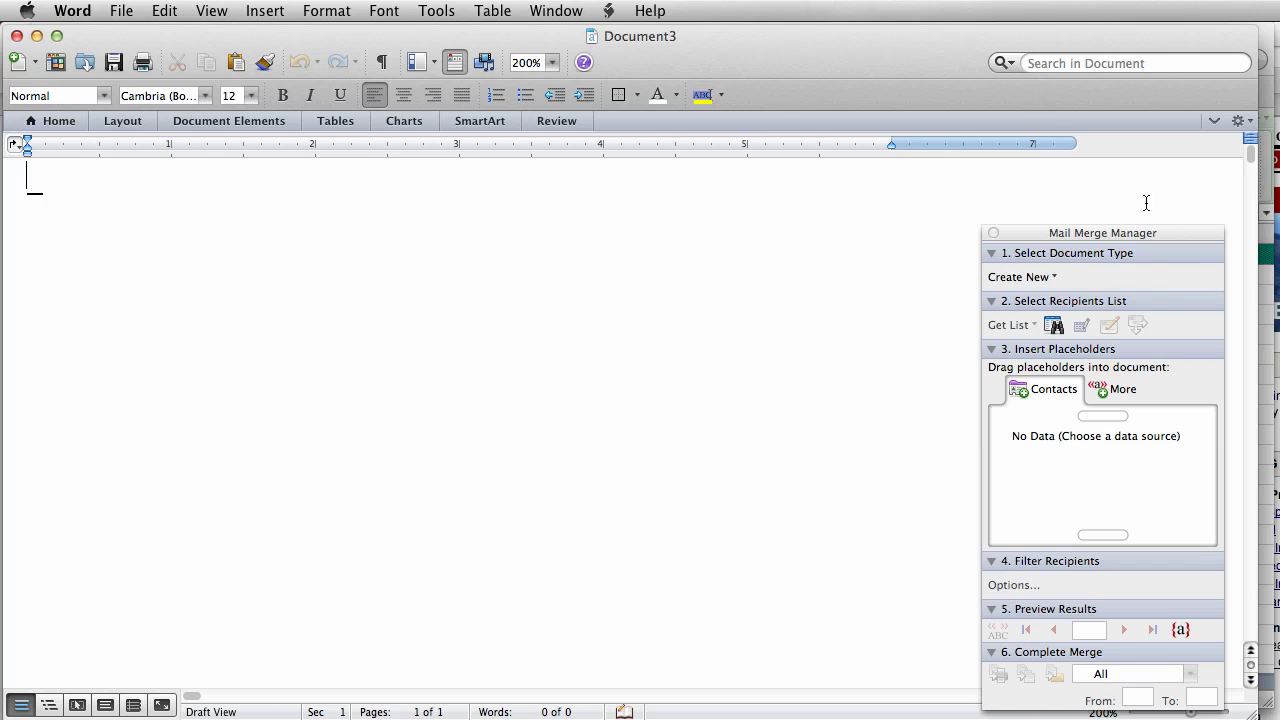
Set up the new blank document as a mailing-labels merge using the Avery standard 5160 - Address label
left_click(1052, 280)
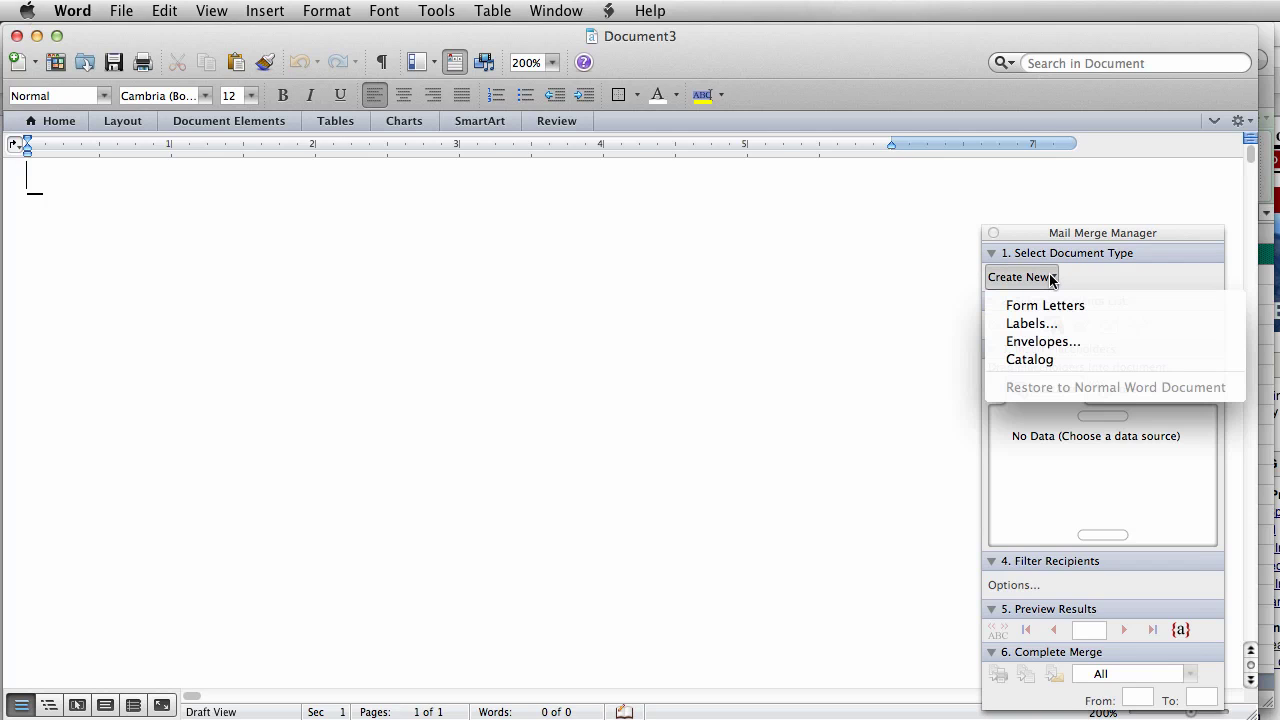
left_click(1030, 323)
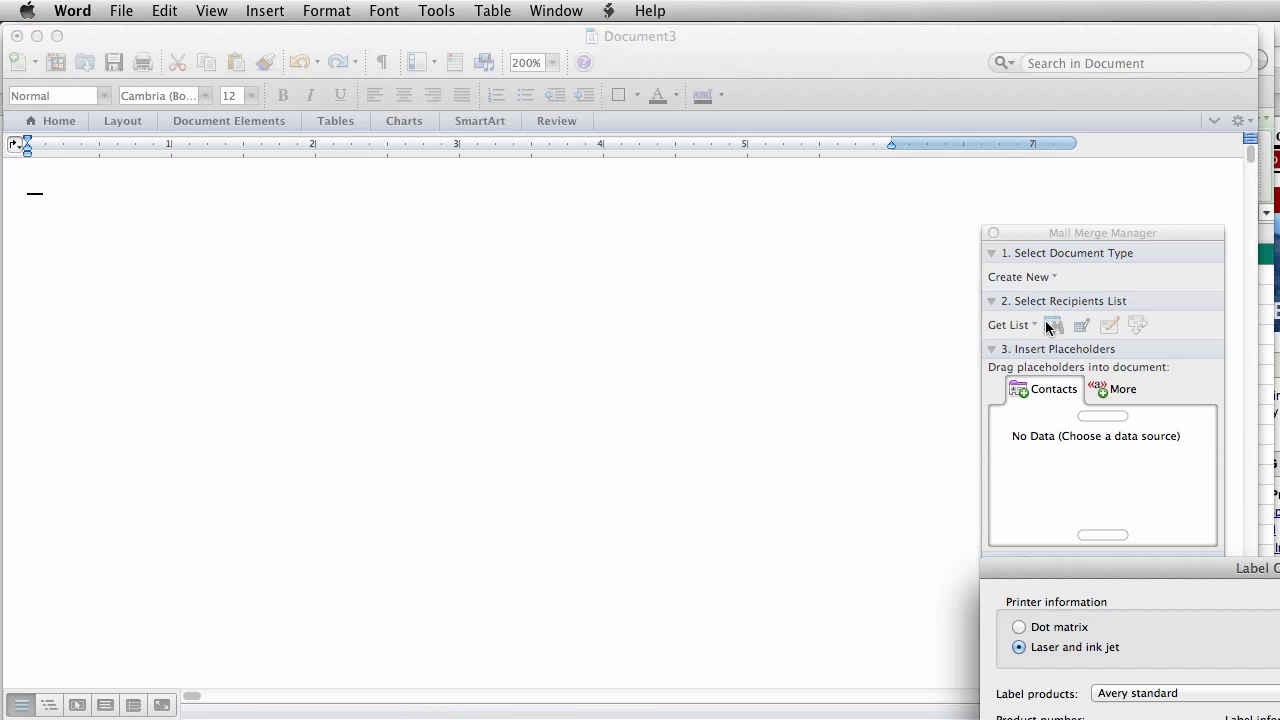
left_click_drag(1130, 569, 463, 327)
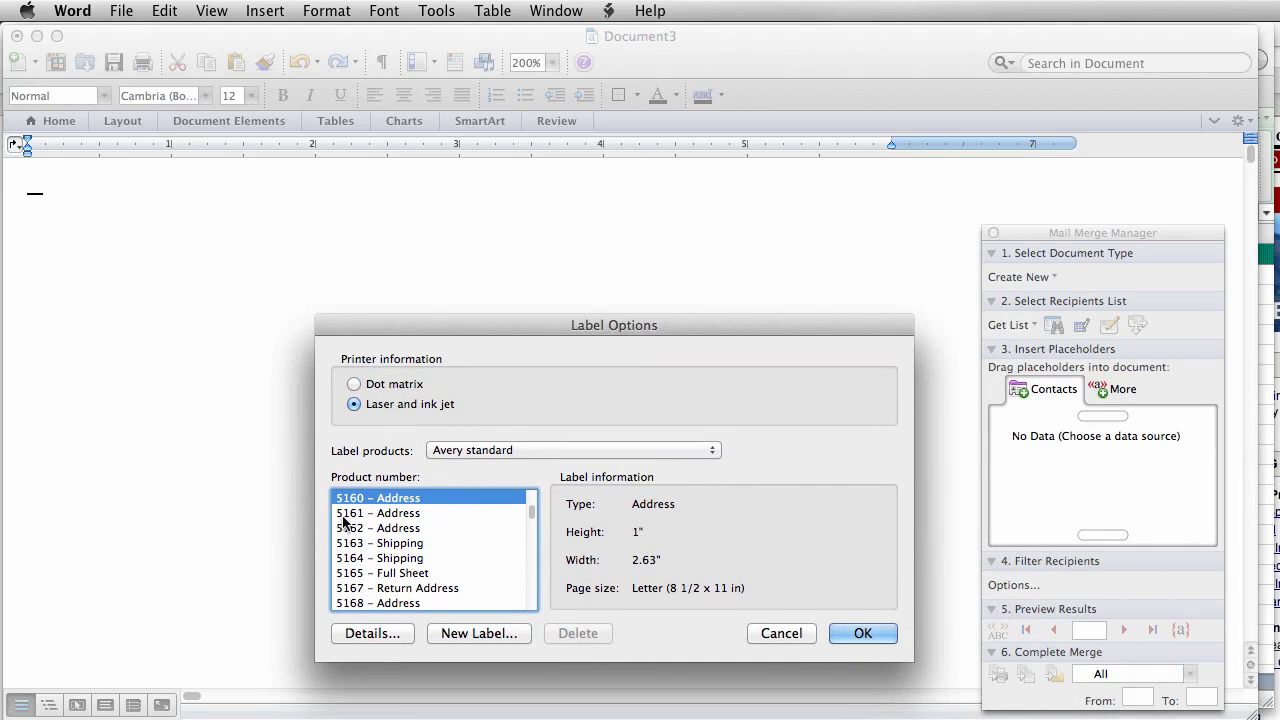
left_click(556, 448)
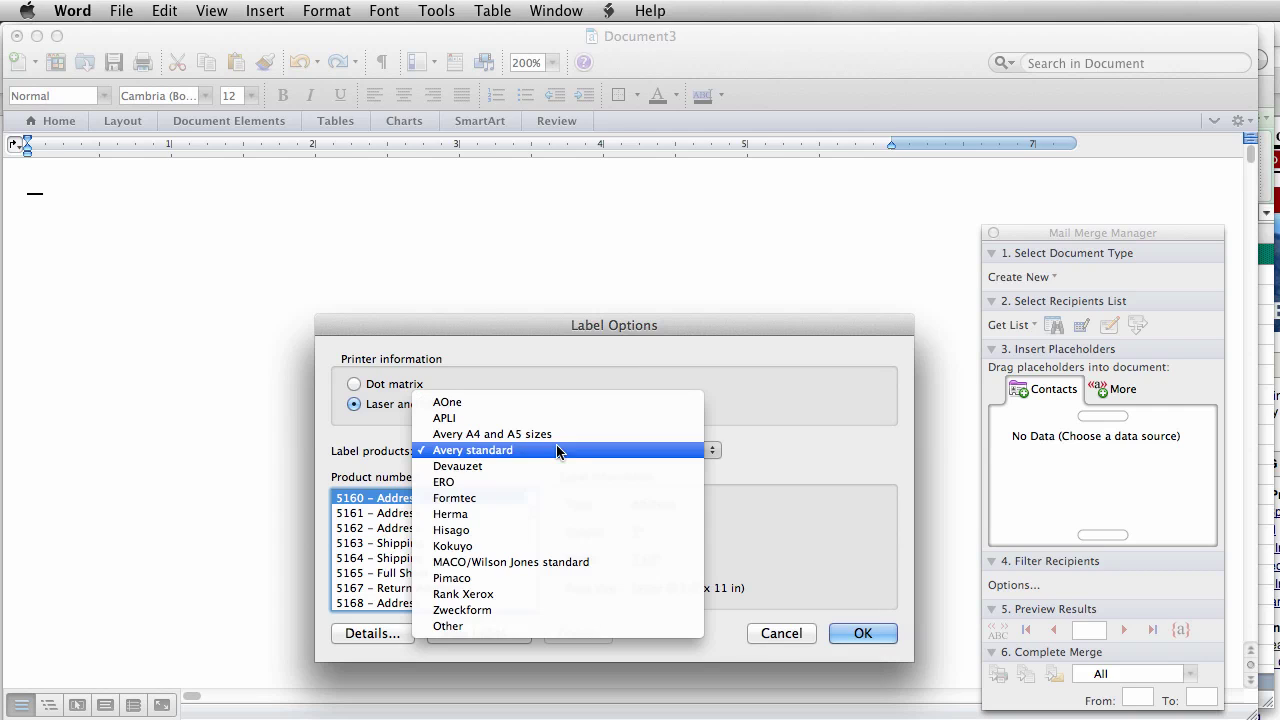
left_click(557, 450)
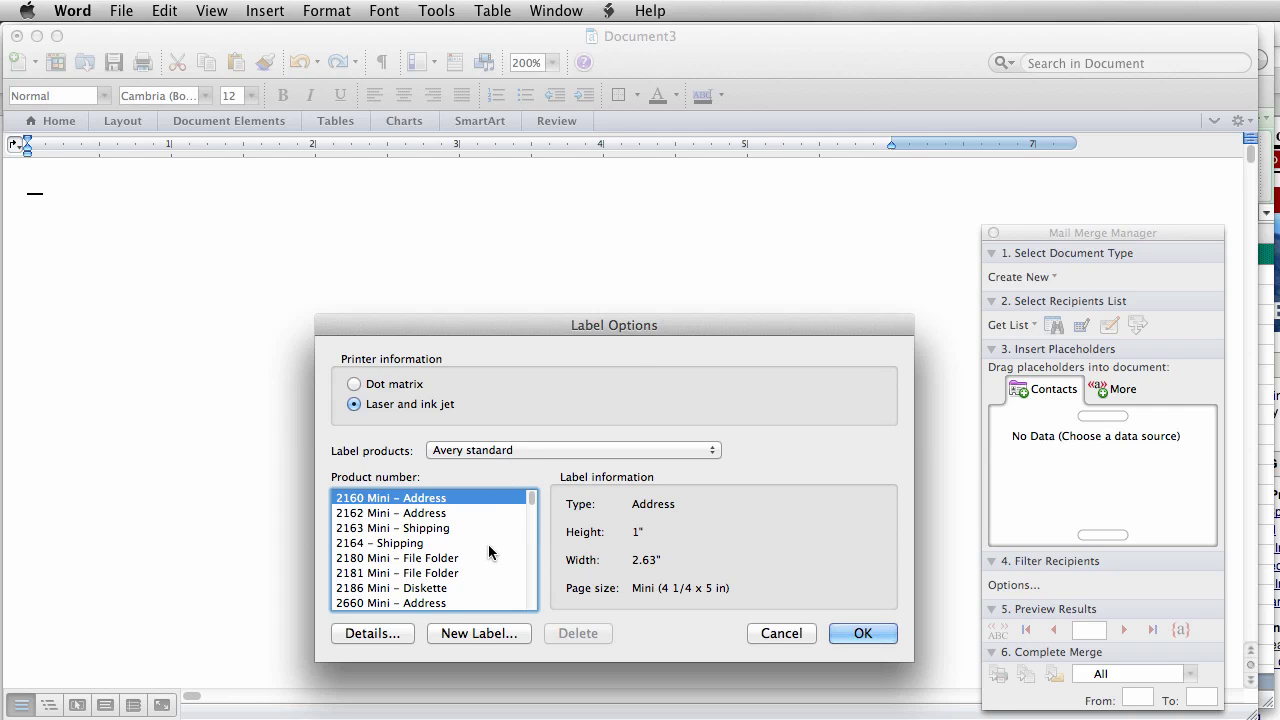
scroll(488, 544, "down", 5)
scroll(488, 544, "down", 10)
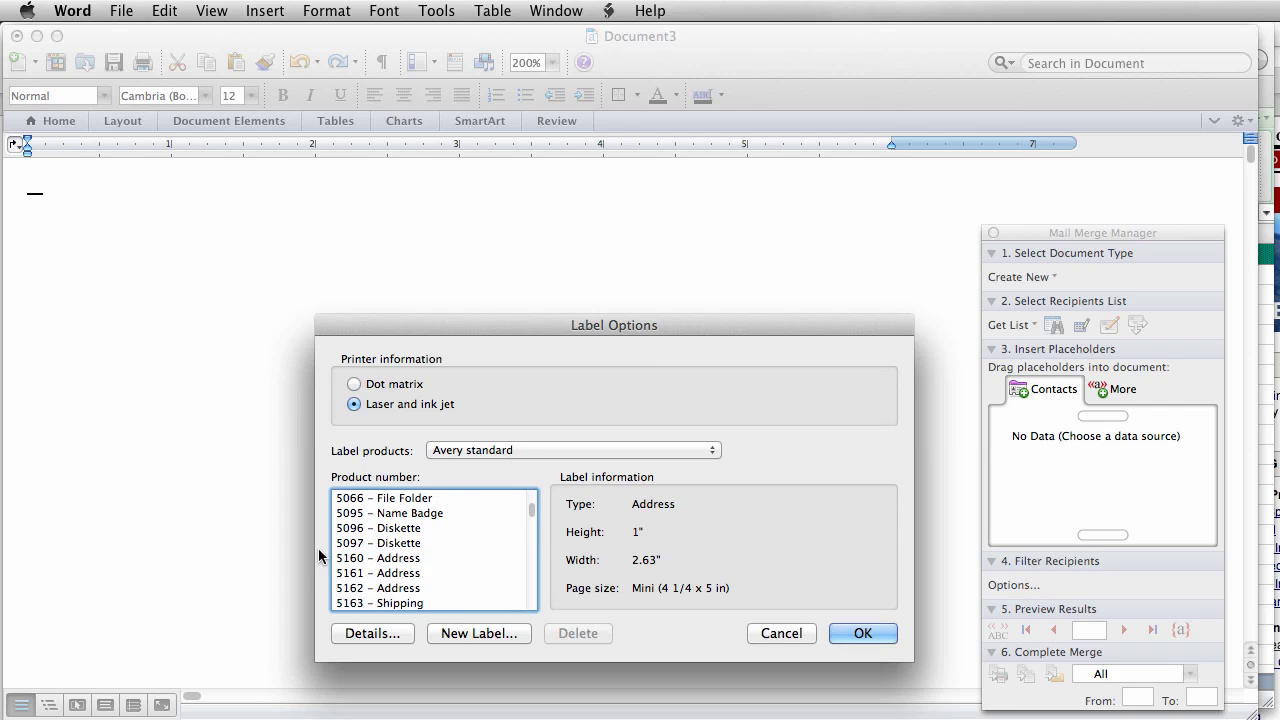
left_click(364, 558)
left_click(871, 637)
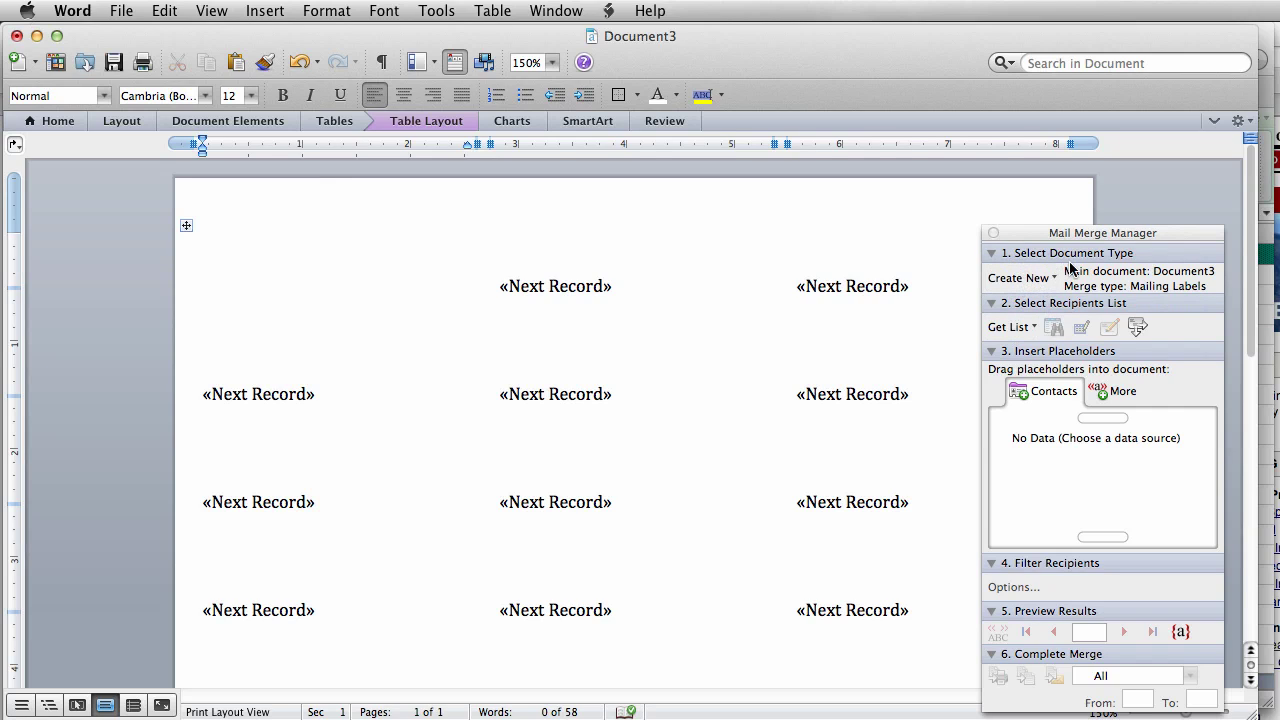
Attach local-schools.xls from the Desktop as the label merge's recipient list, using the entire worksheet
left_click(1035, 329)
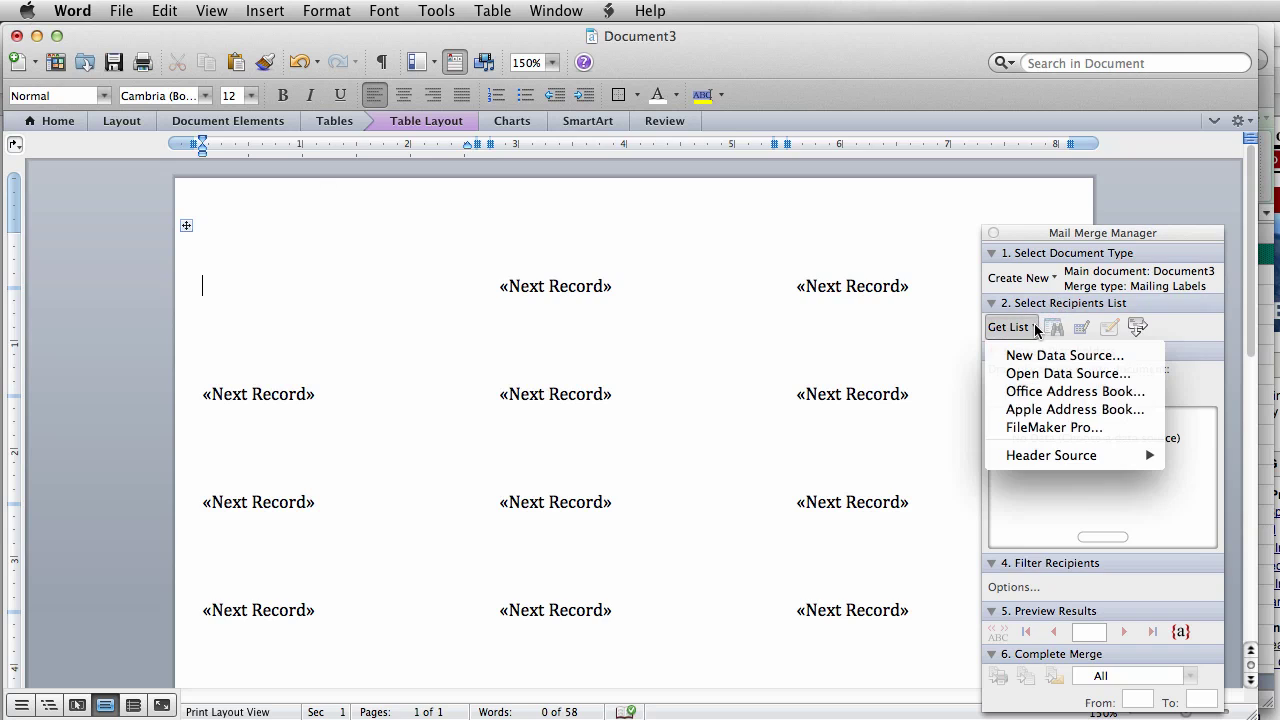
left_click(1040, 375)
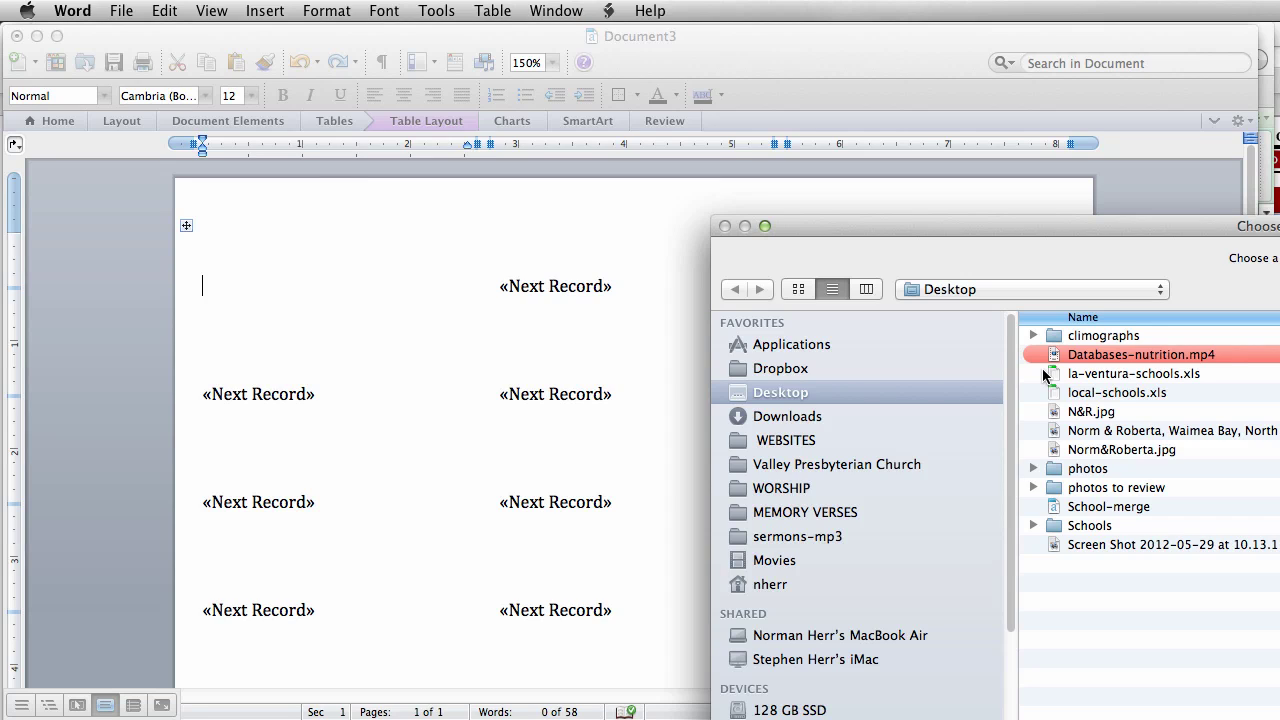
left_click(1131, 393)
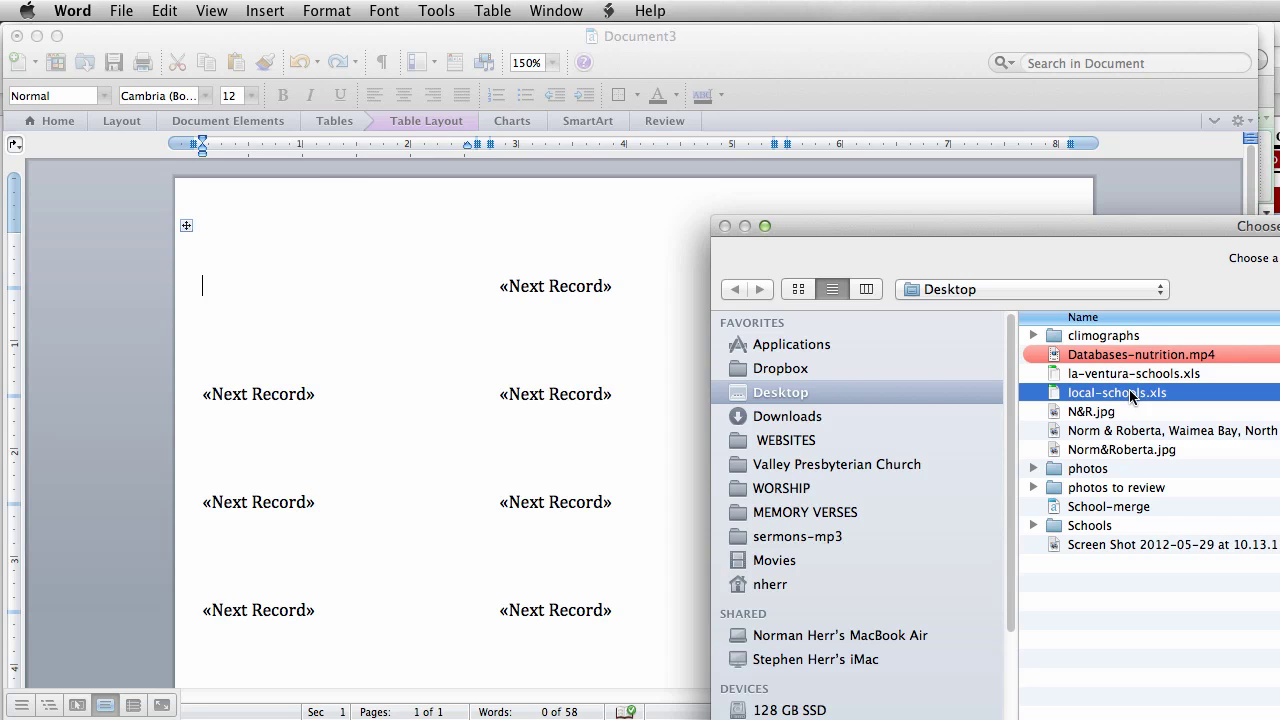
key("Return")
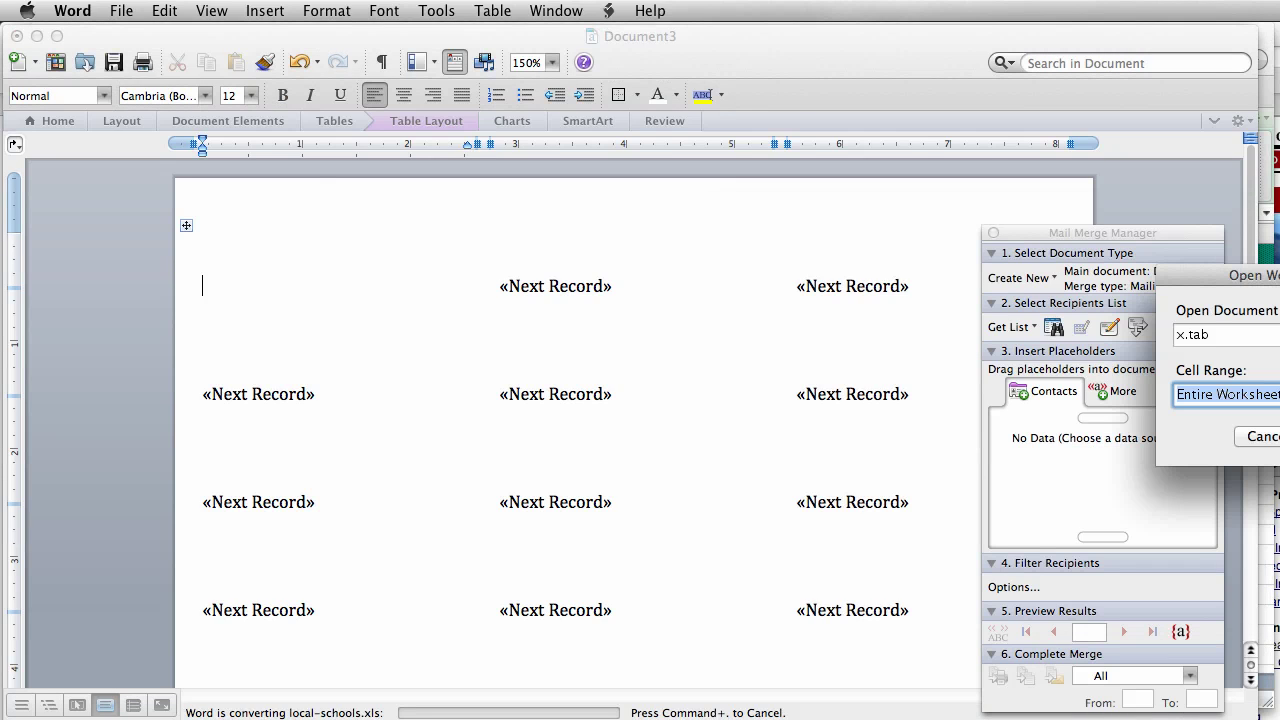
key("Return")
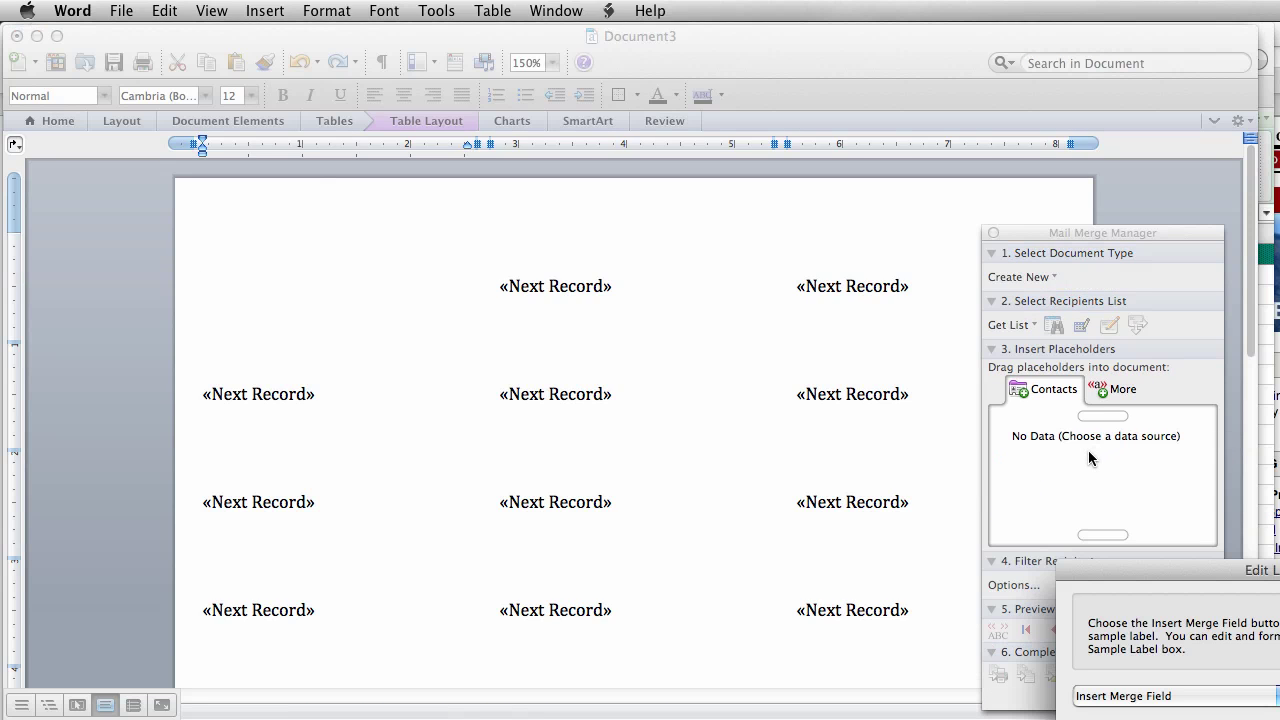
Enter "Principal" in bold as the first line of the sample label
left_click_drag(1175, 572, 599, 328)
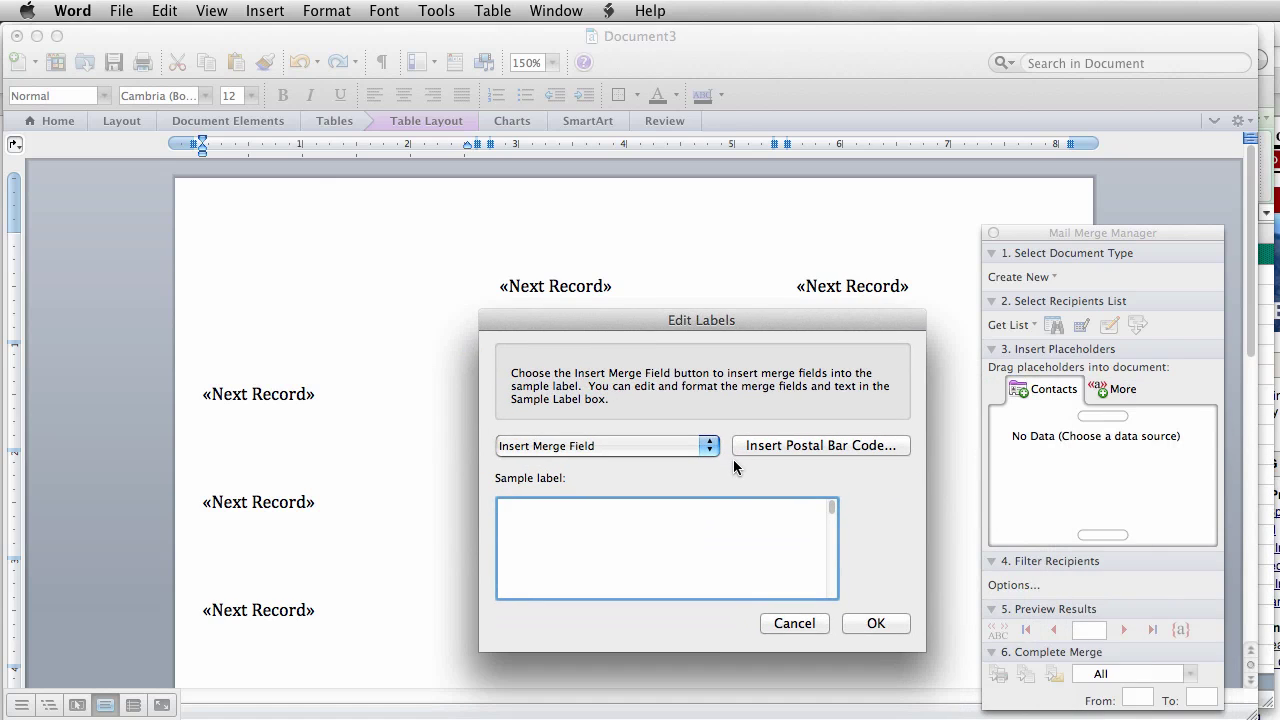
type("Pricni")
key("BackSpace")
type("cipal")
double_click(526, 506)
key("super+b")
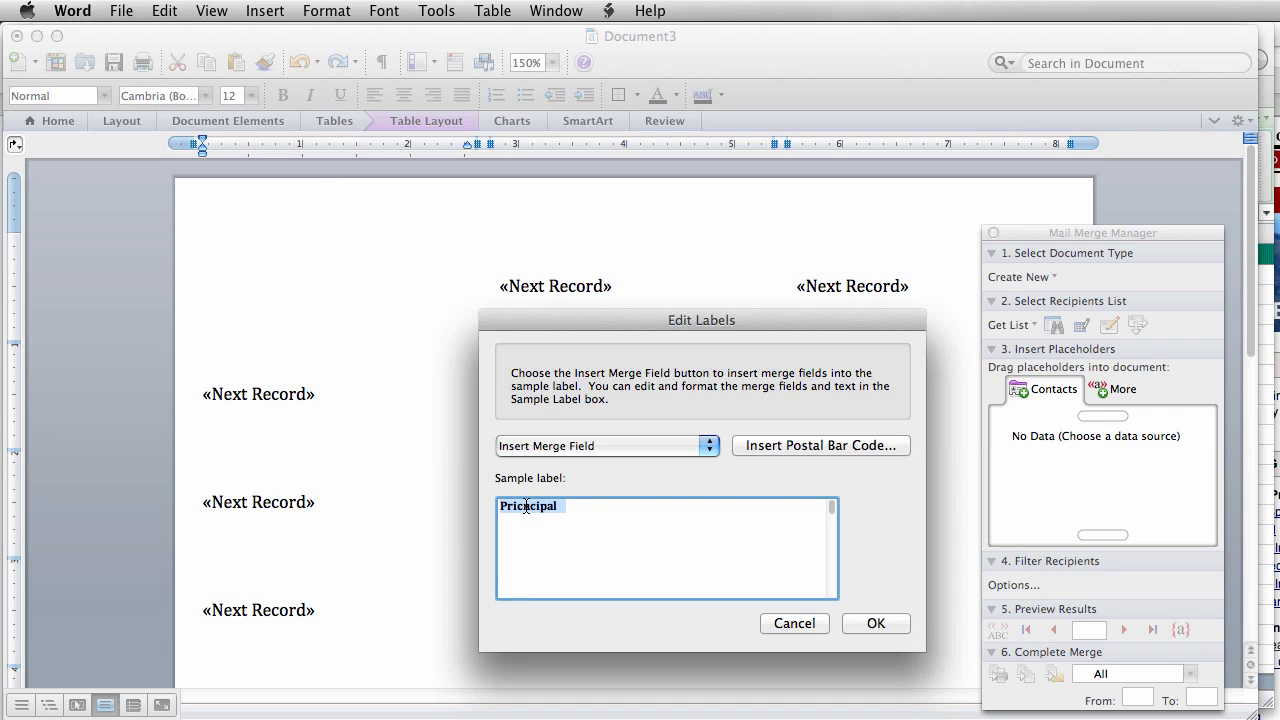
left_click(573, 506)
left_click_drag(573, 506, 503, 507)
key("Return")
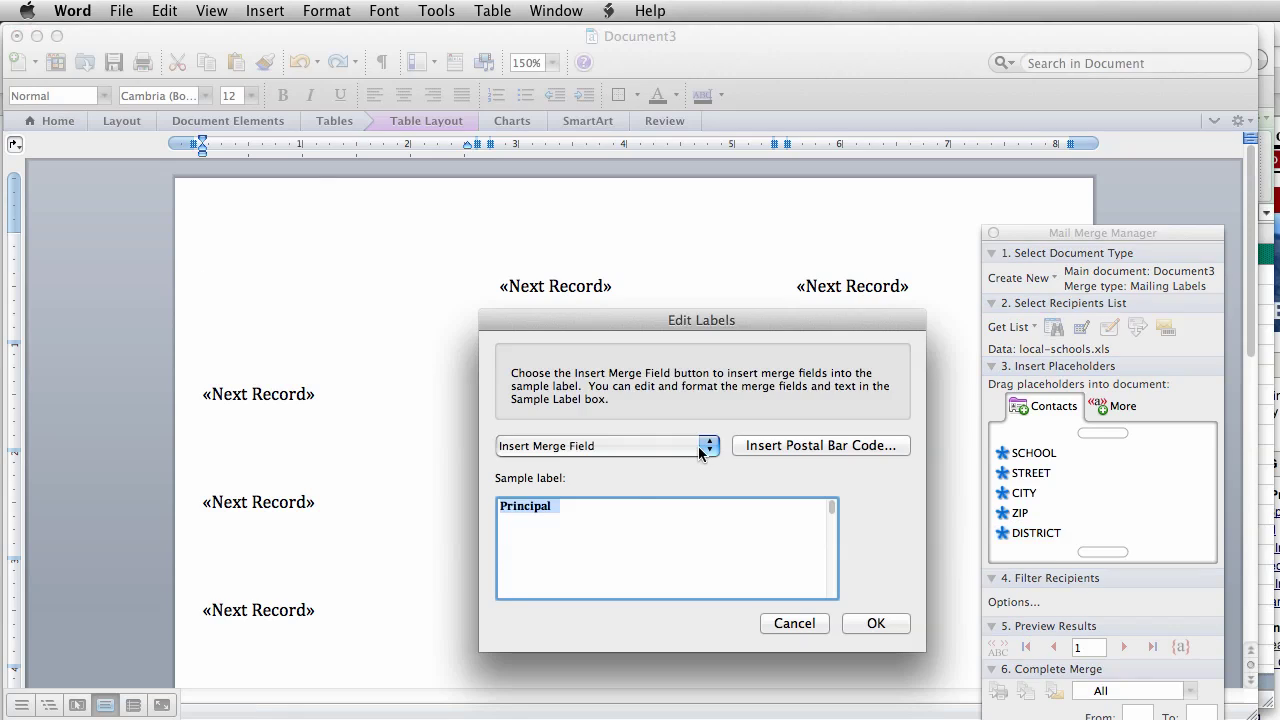
Add the SCHOOL, STREET and CITY merge fields on separate lines below Principal in the sample label
left_click(701, 443)
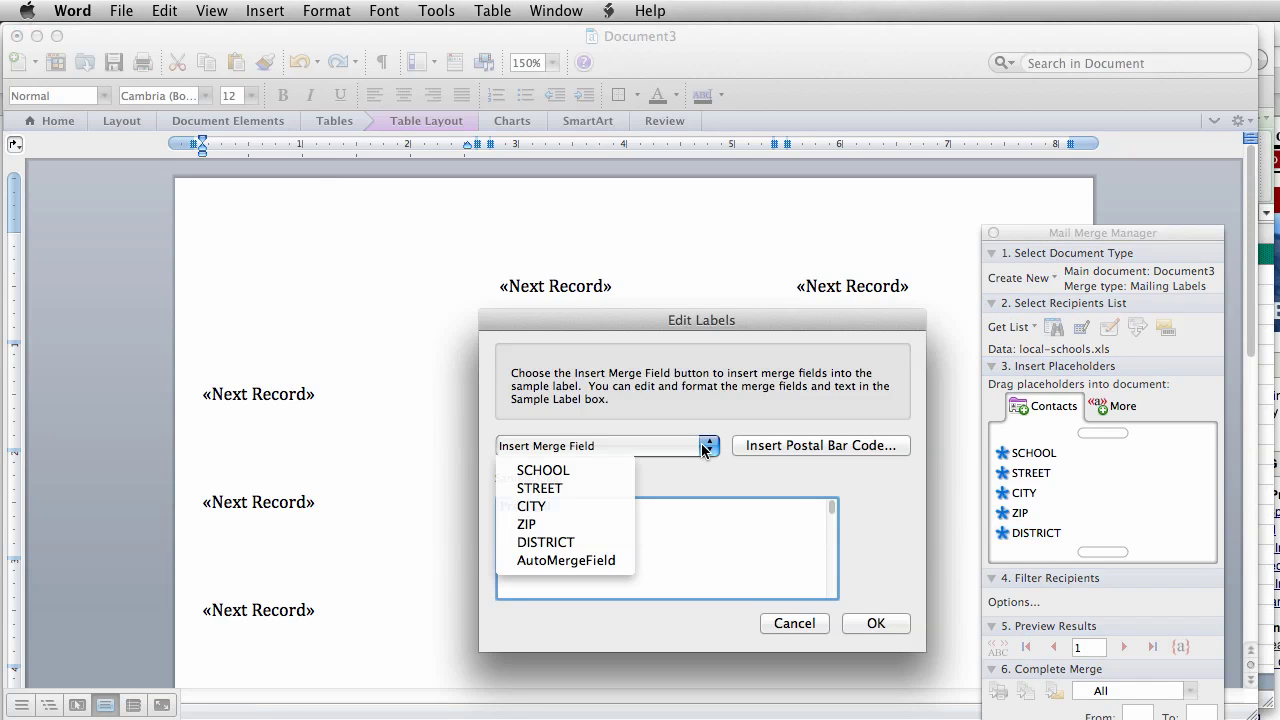
left_click(717, 508)
left_click(572, 508)
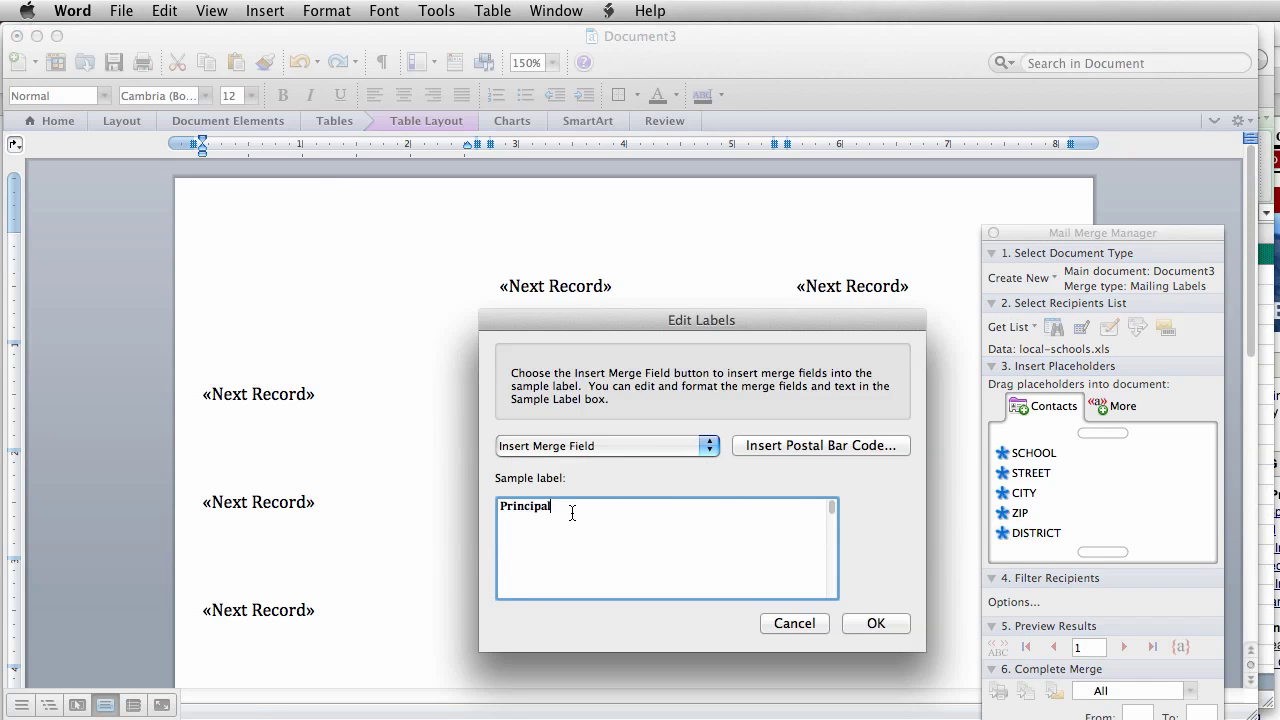
key("Return")
left_click(632, 446)
left_click(591, 463)
key("Return")
left_click(604, 446)
left_click(599, 483)
left_click(652, 445)
left_click(602, 506)
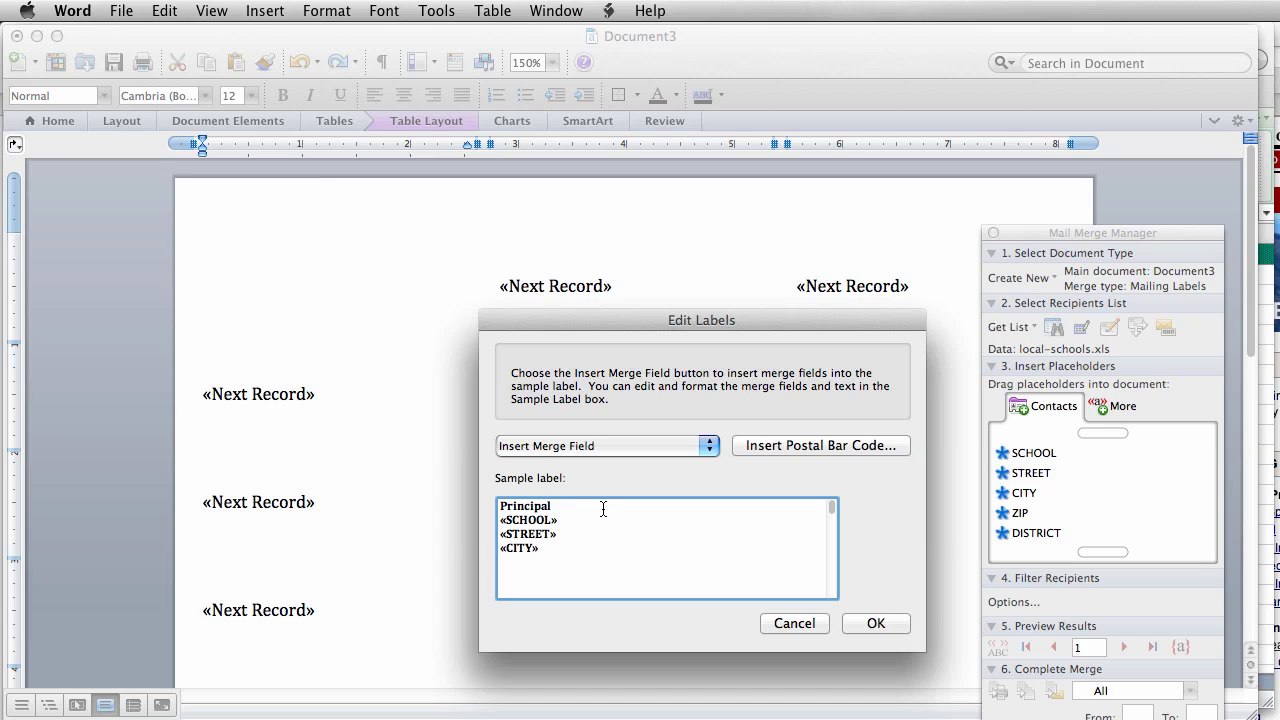
Complete the sample label's city line with ", CA" followed by the ZIP merge field
type(", CA")
left_click(712, 445)
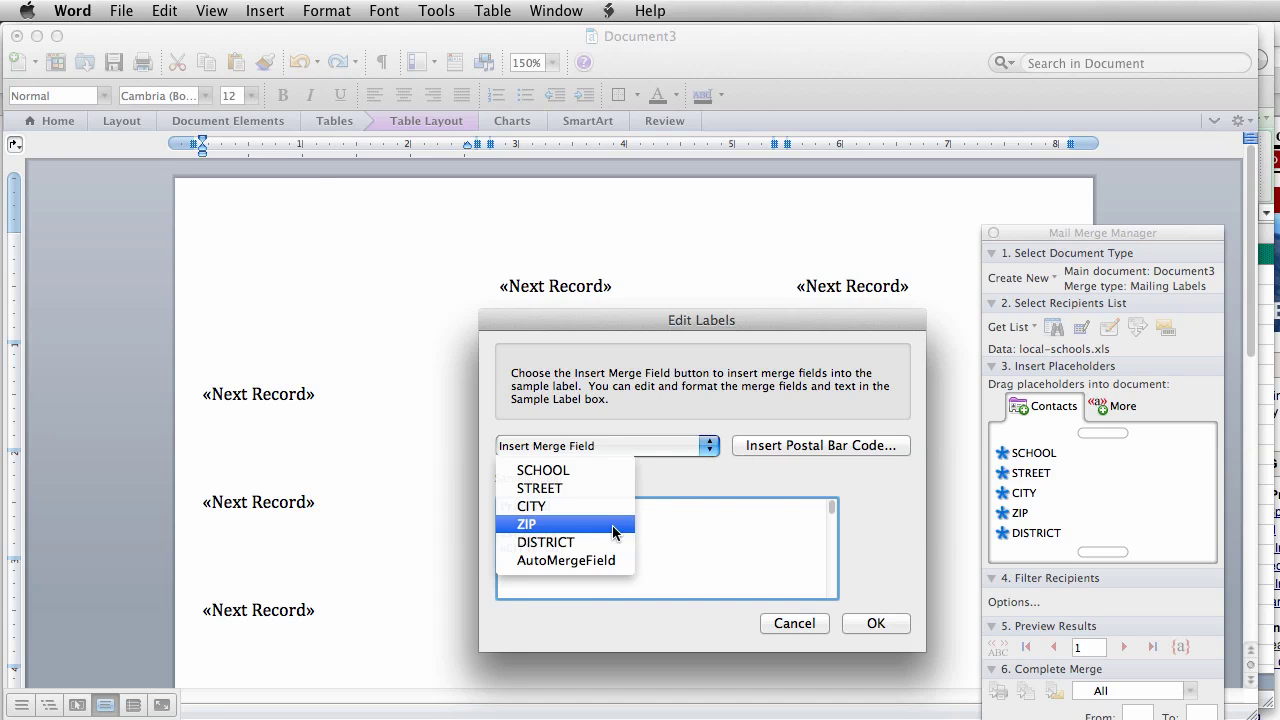
left_click(593, 526)
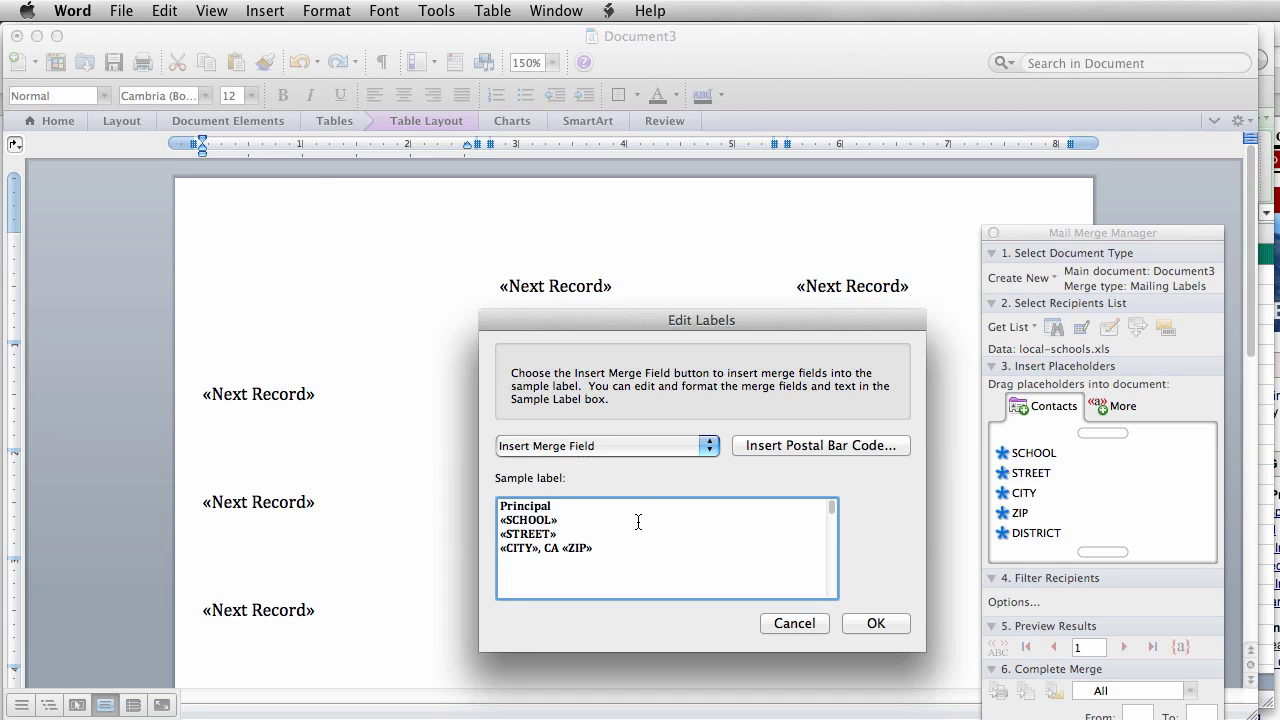
Insert a postal bar code into the sample label, using the ZIP merge field for the ZIP code
key("Return")
left_click(767, 446)
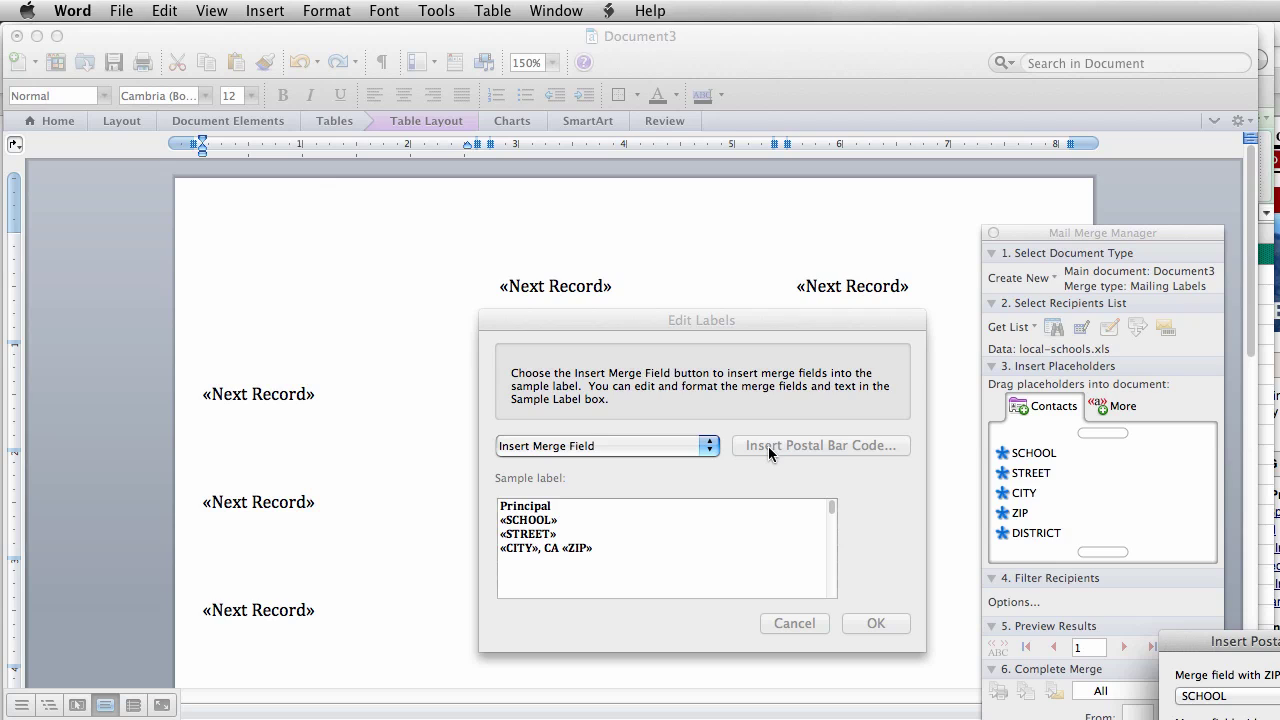
left_click_drag(1215, 642, 893, 510)
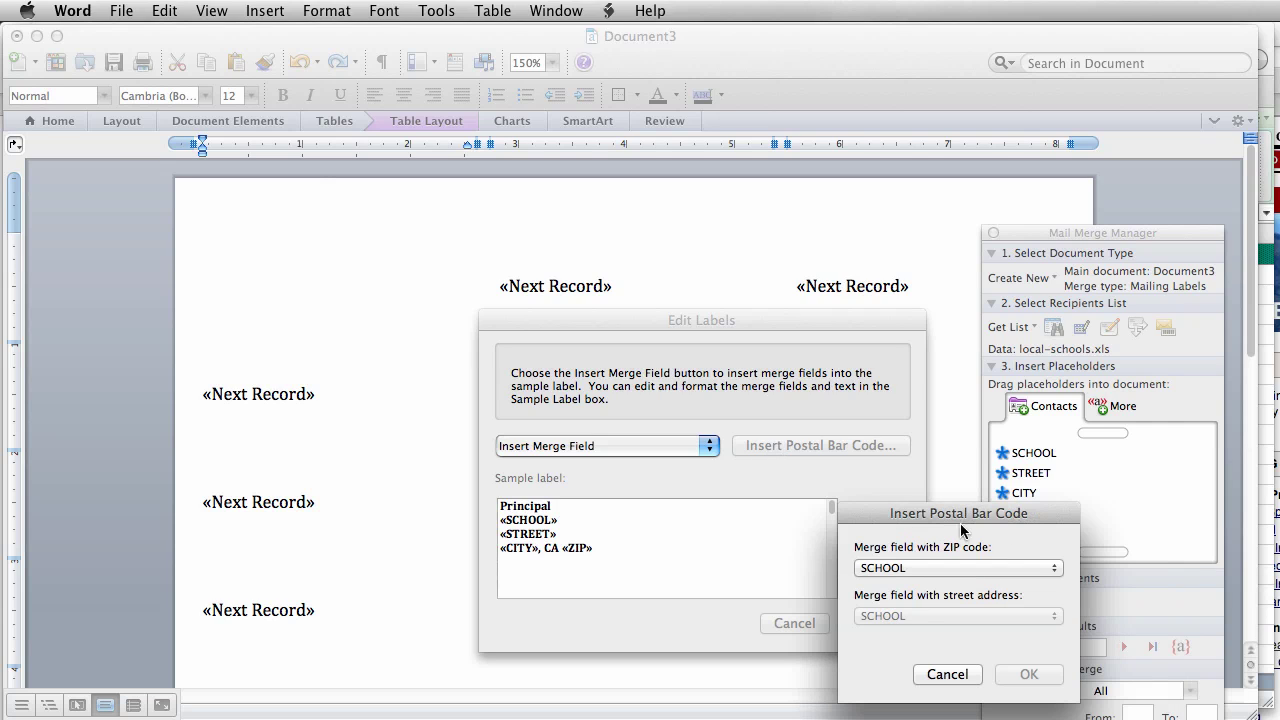
left_click(1053, 567)
left_click(995, 623)
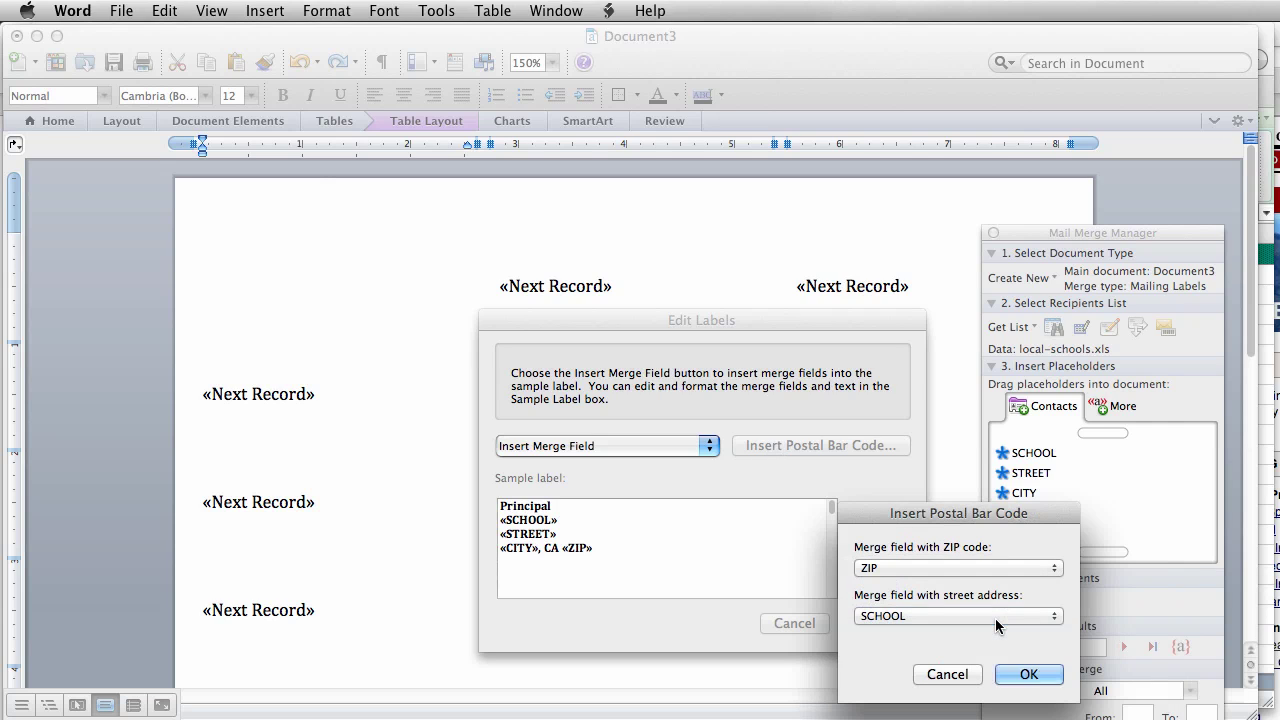
left_click(1040, 676)
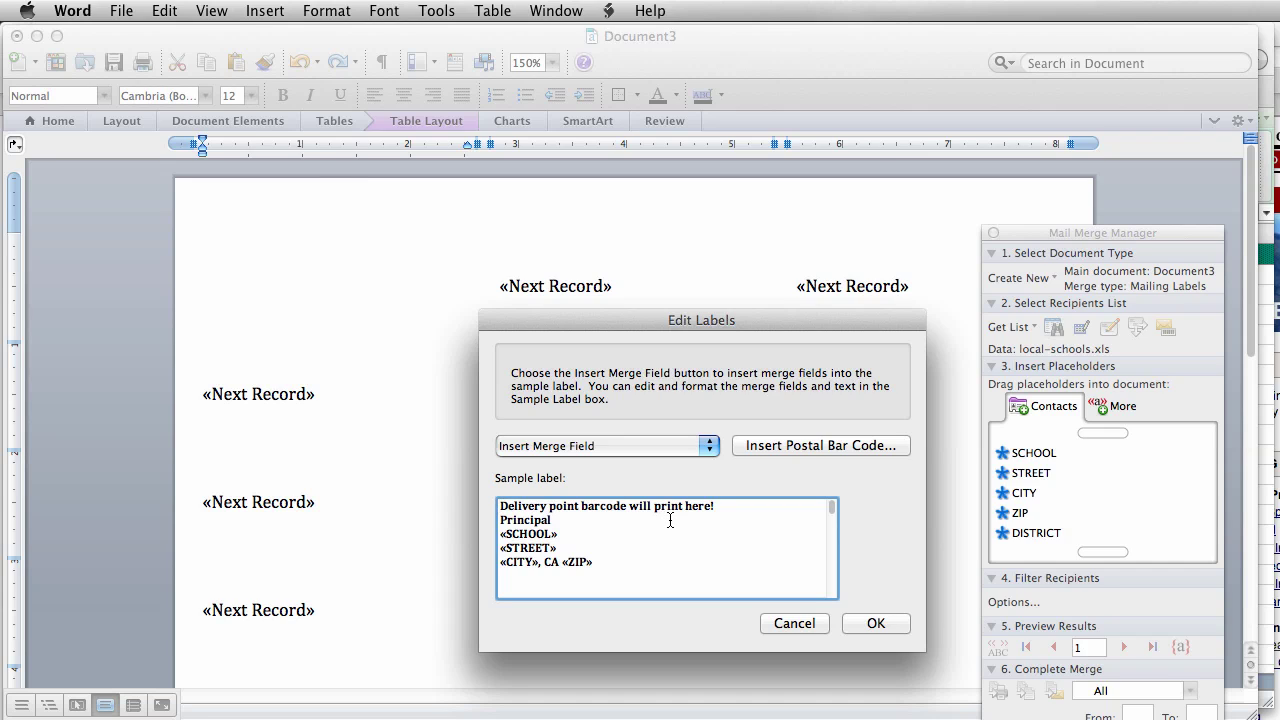
Accept the sample label layout and merge all records into a new labels document
left_click(876, 623)
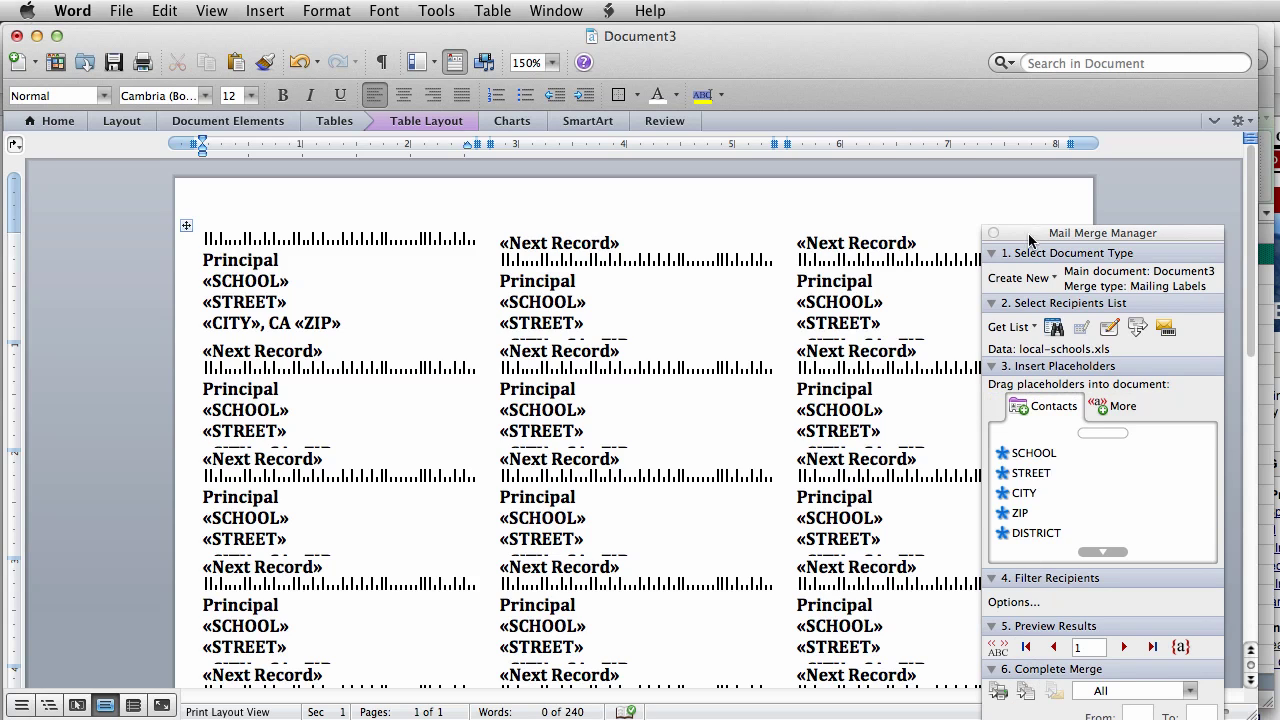
left_click_drag(1032, 235, 1025, 167)
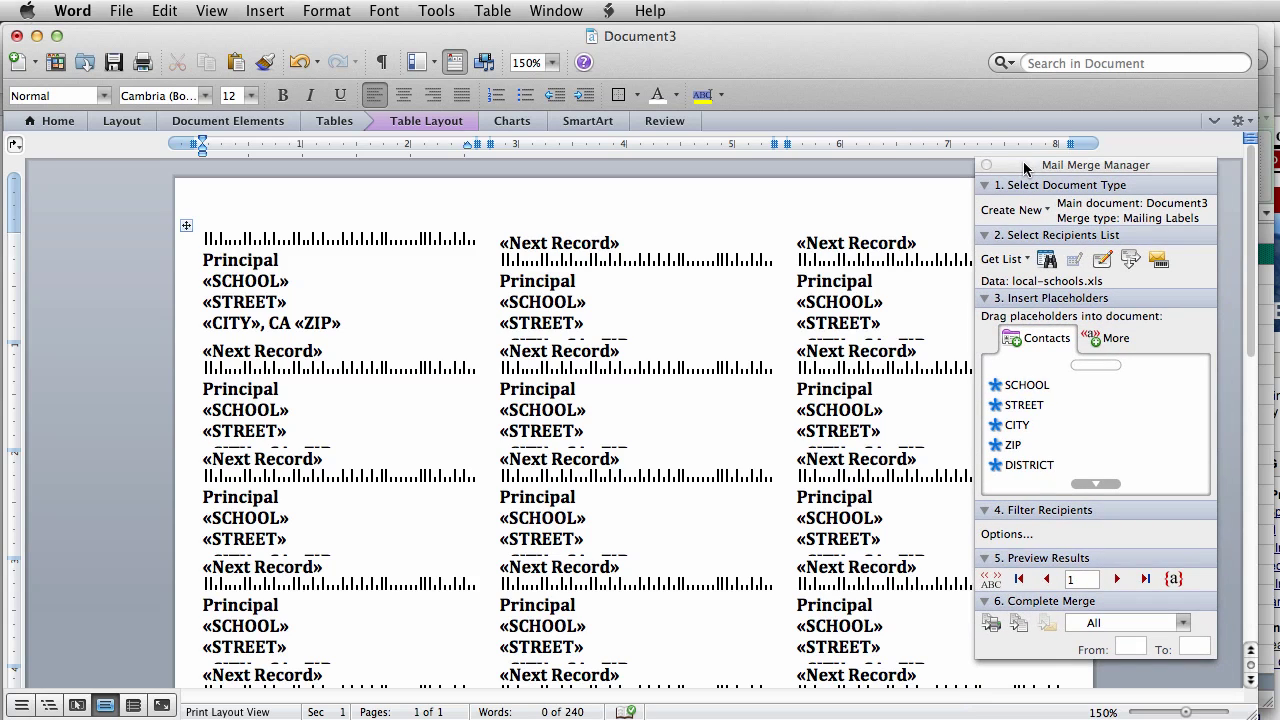
left_click(1019, 627)
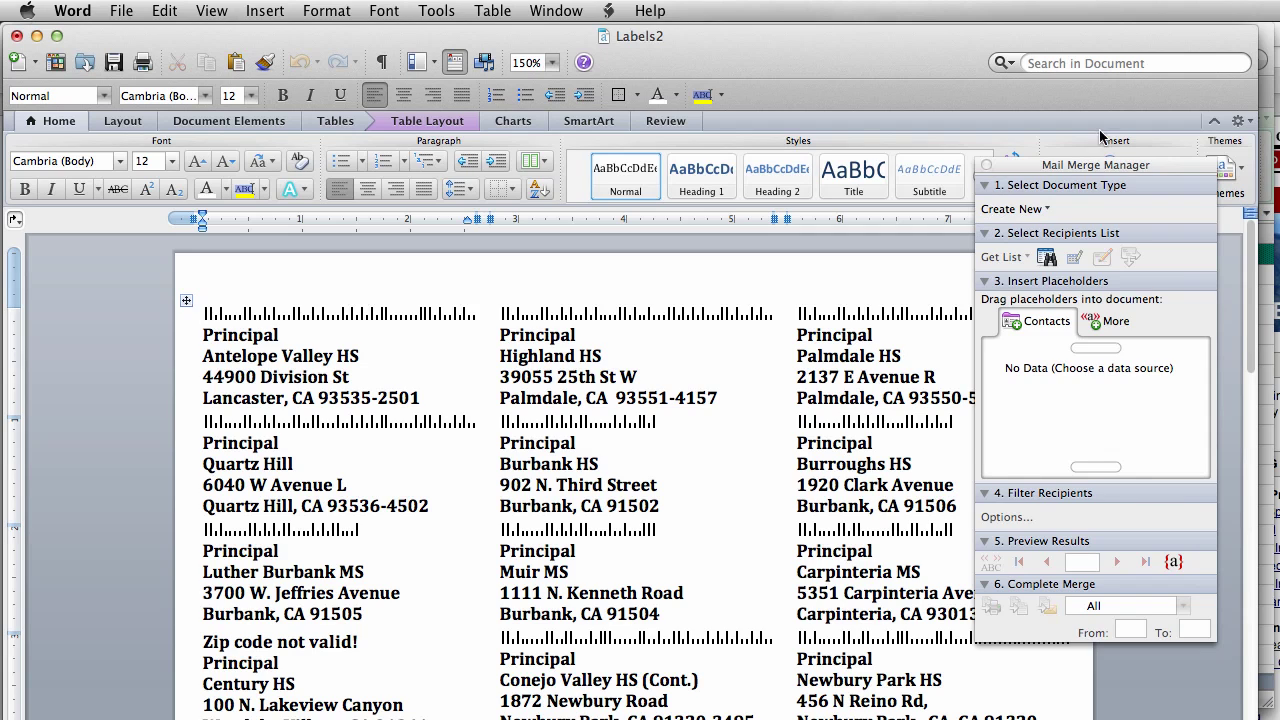
left_click(1047, 209)
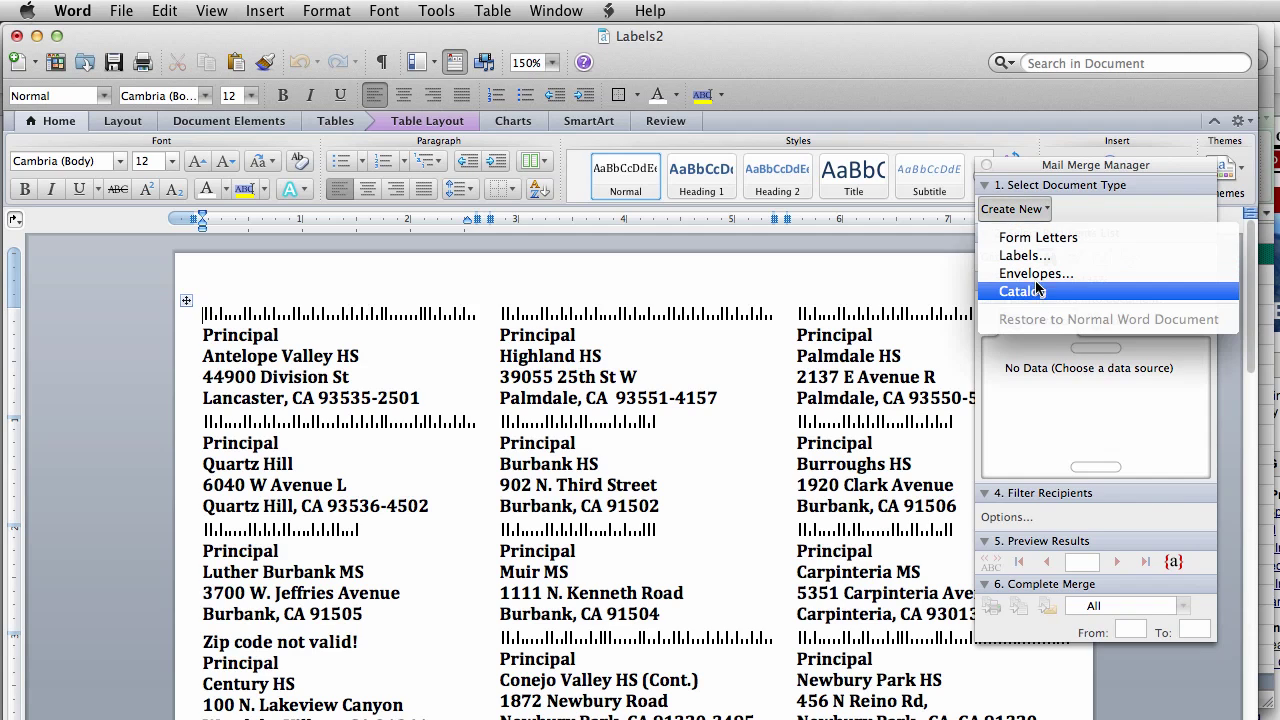
left_click(879, 256)
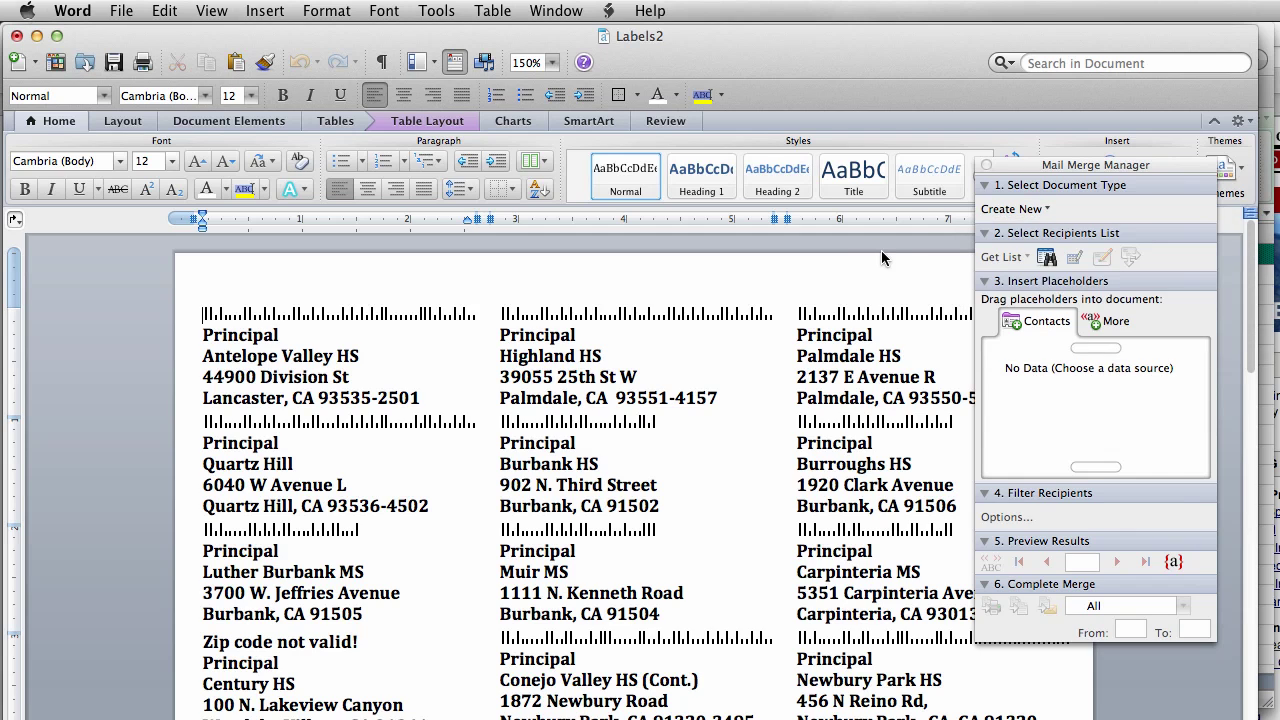